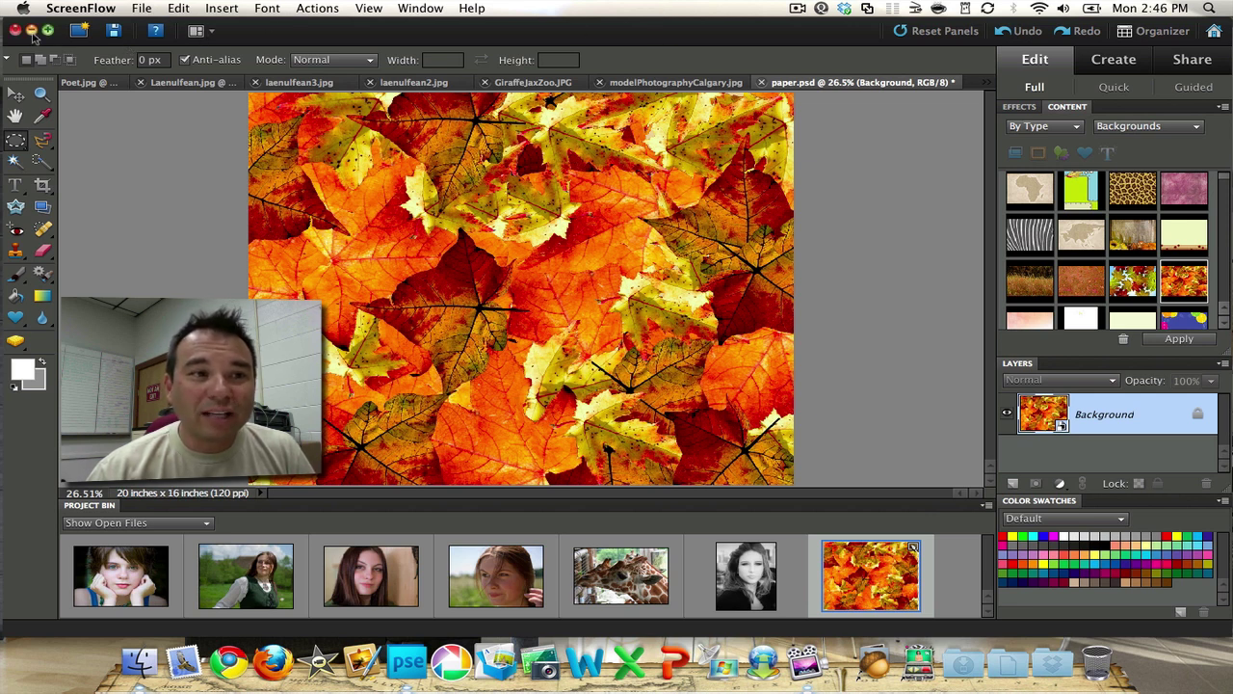
left_click(254, 39)
left_click(197, 9)
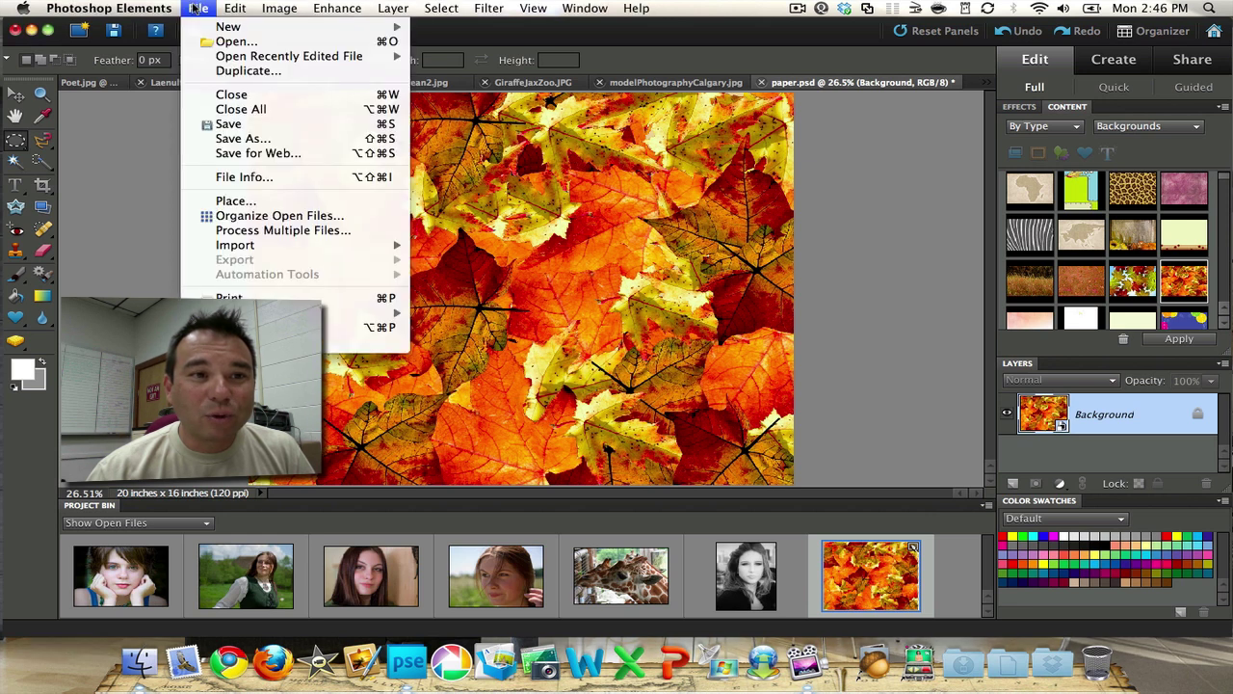
left_click(253, 42)
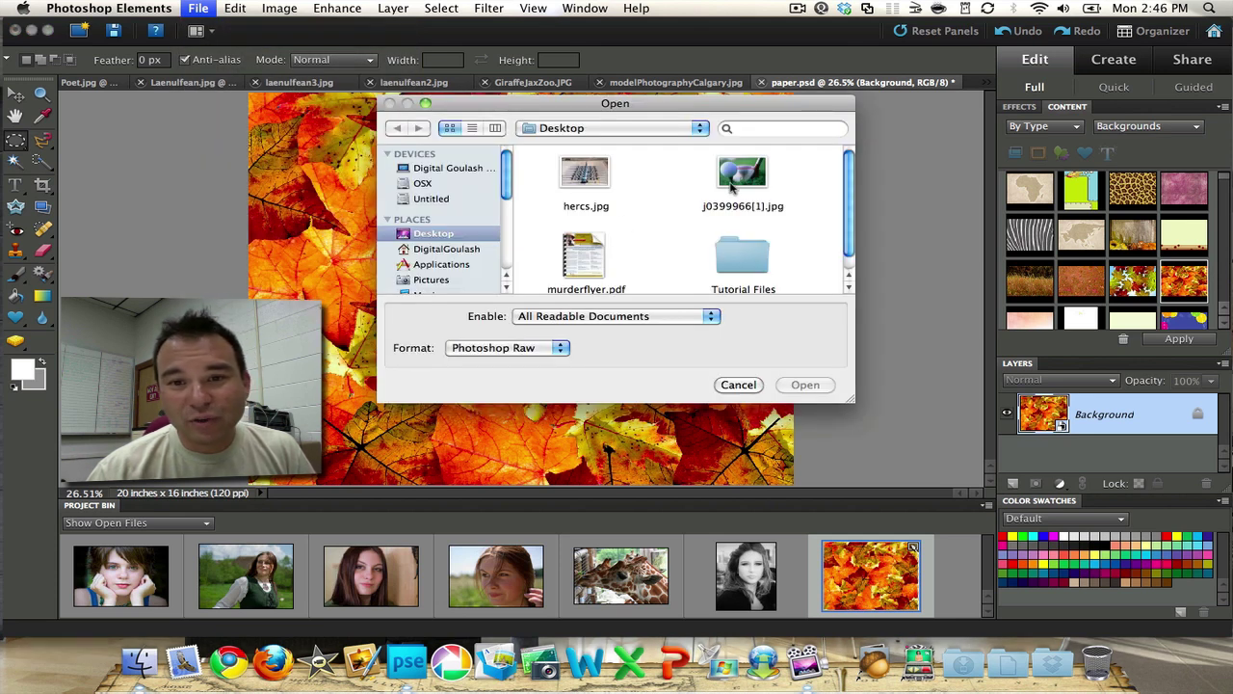
left_click(747, 178)
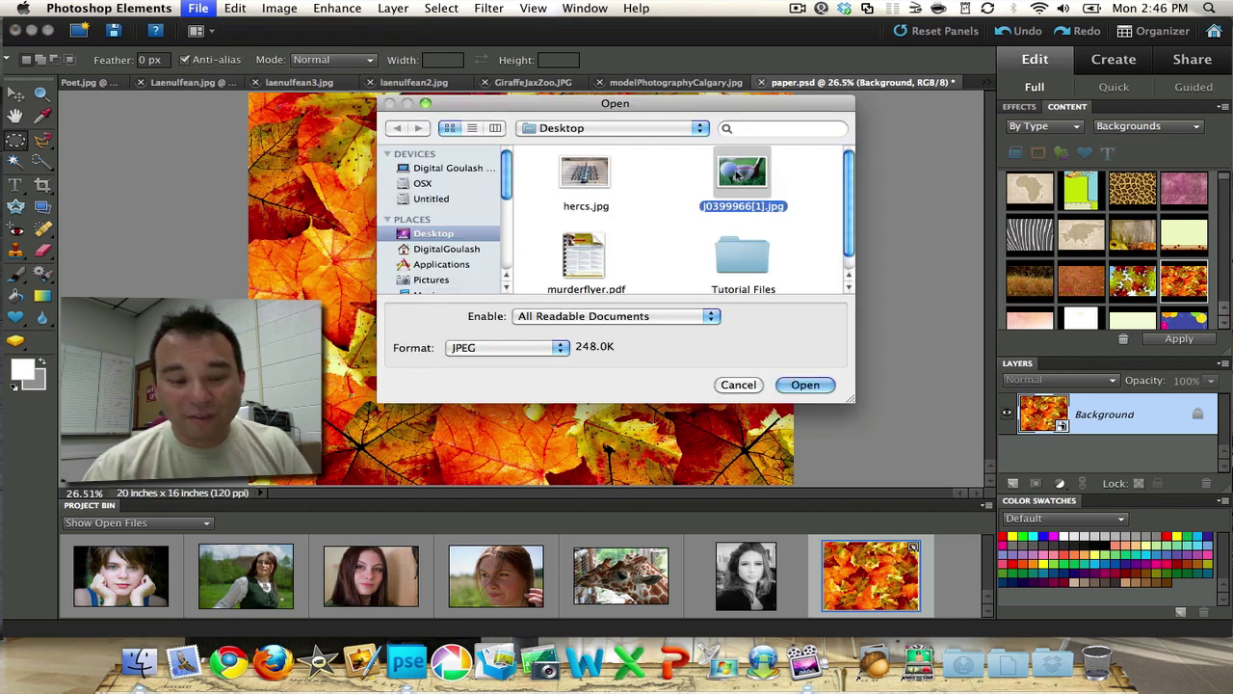
left_click(586, 173, "shift")
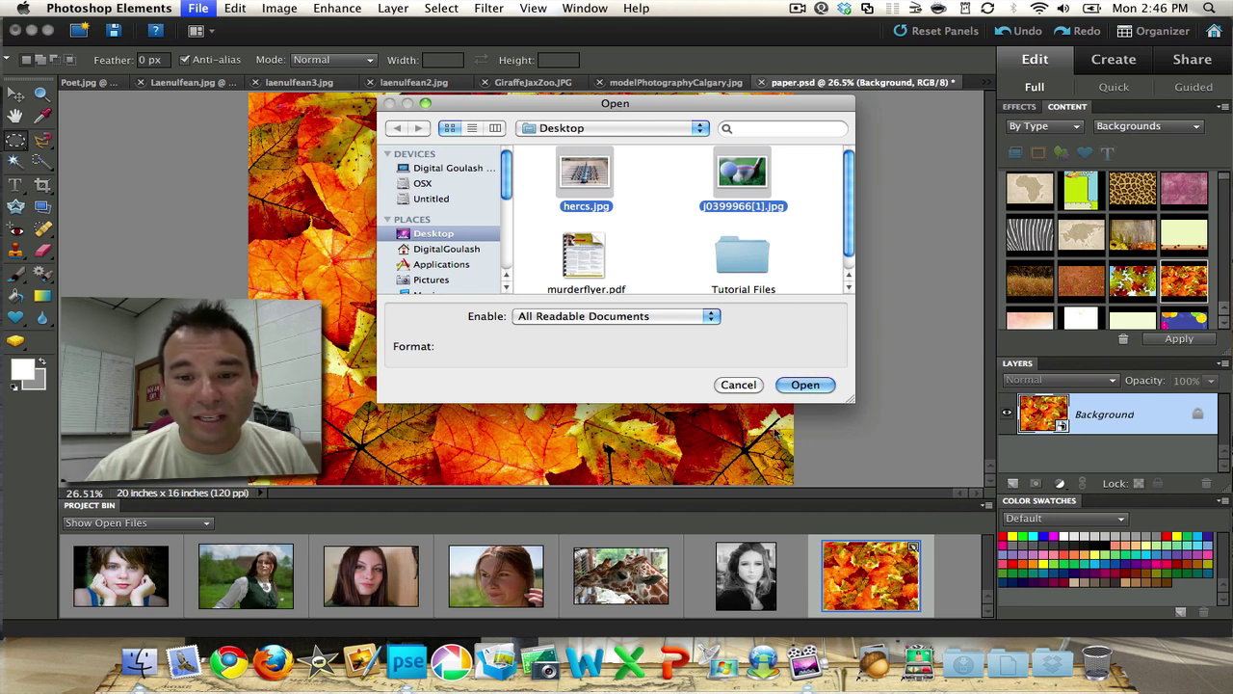
left_click(750, 387)
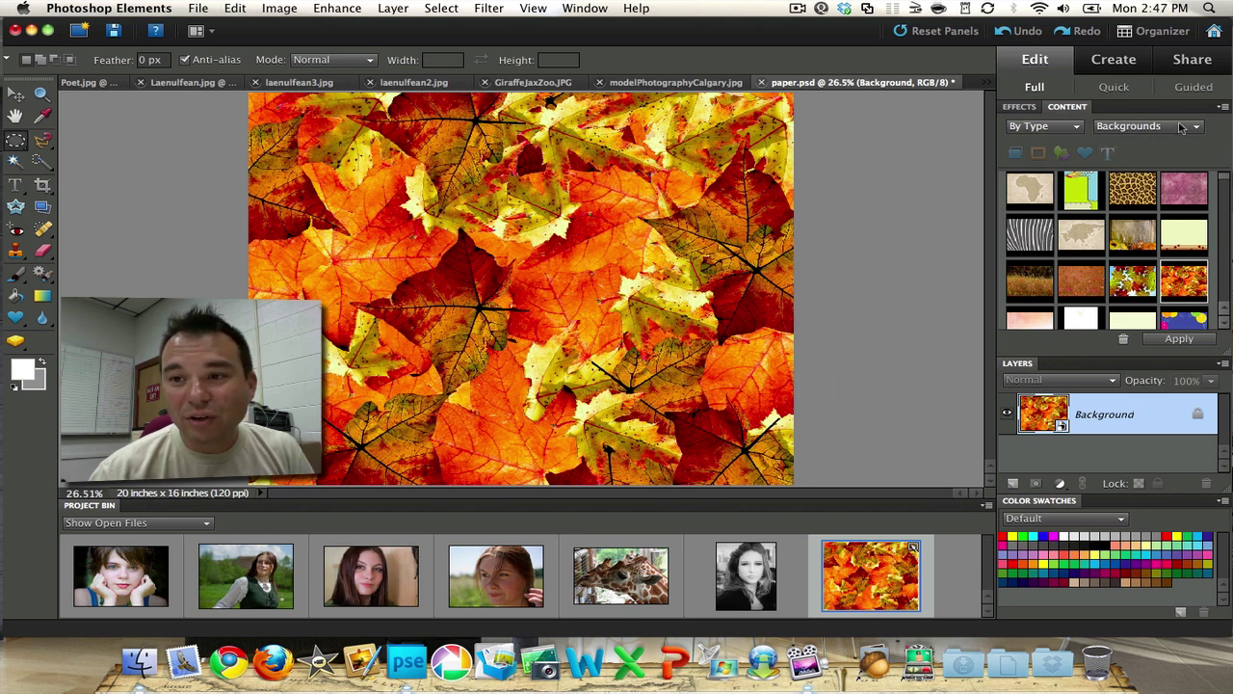
left_click(1028, 107)
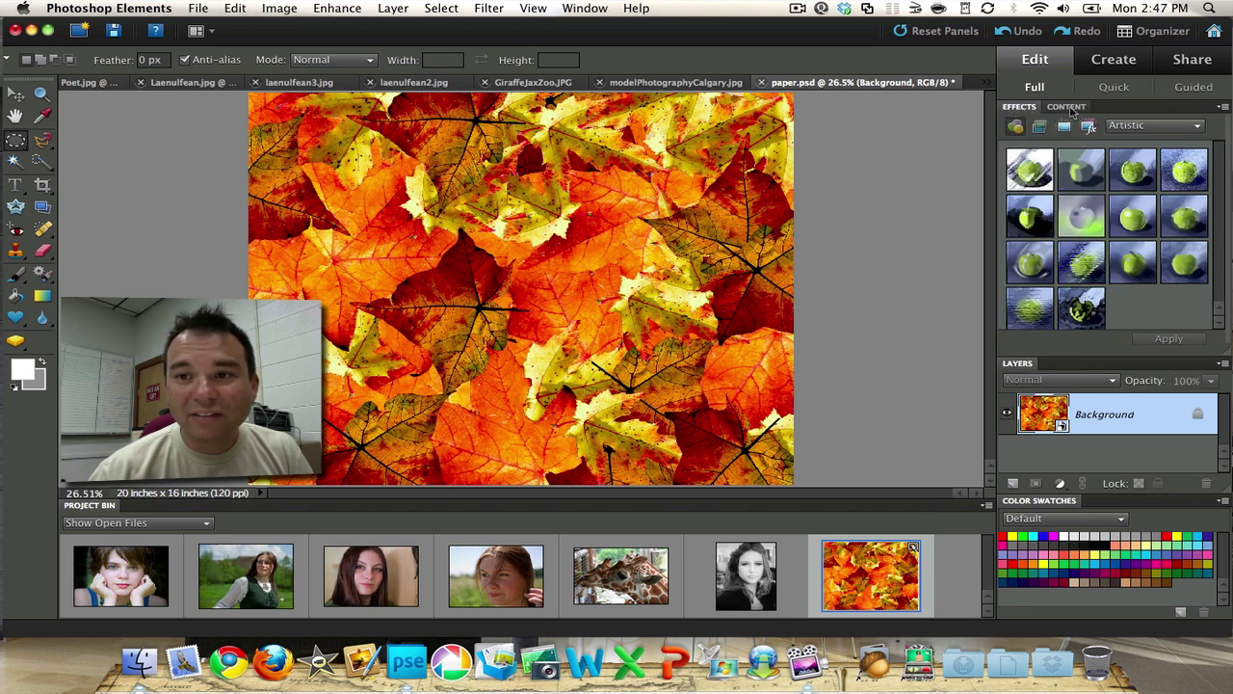
left_click(1060, 108)
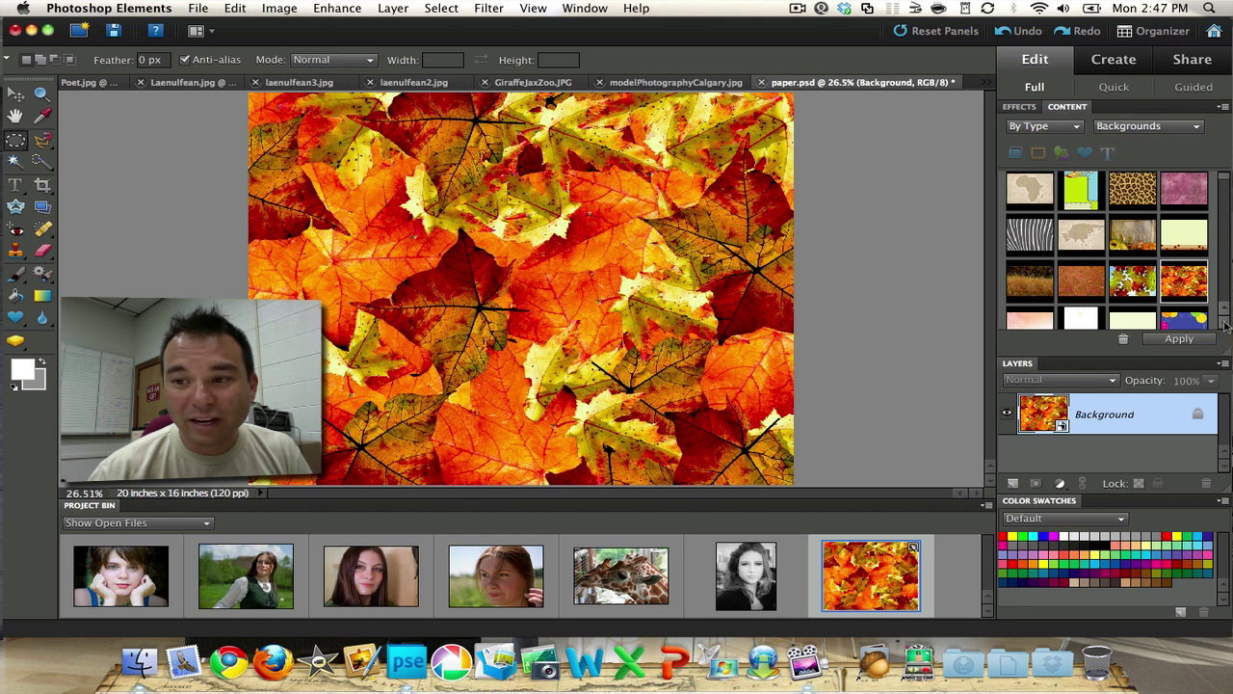
scroll(1184, 282, "down", 3)
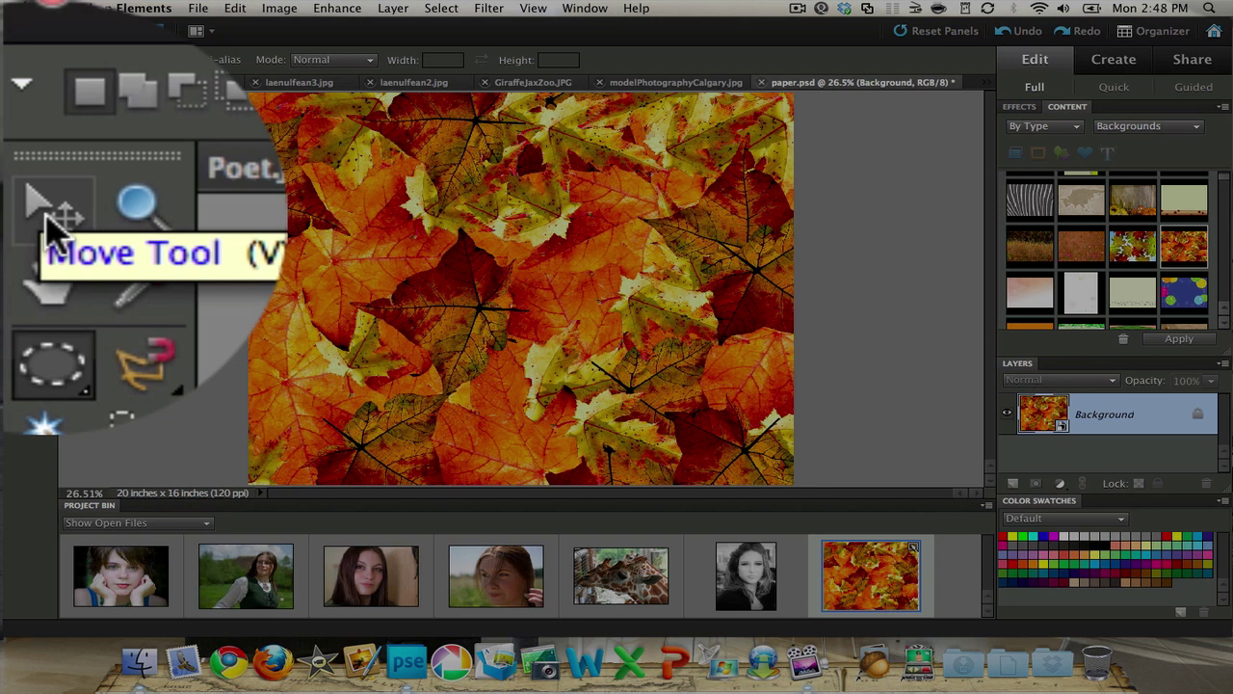
Use the Move tool to place the open photos modelPhotographyCalgary.jpg and GiraffeJaxZoo.JPG onto the autumn-leaves page in paper.psd.
left_click(48, 216)
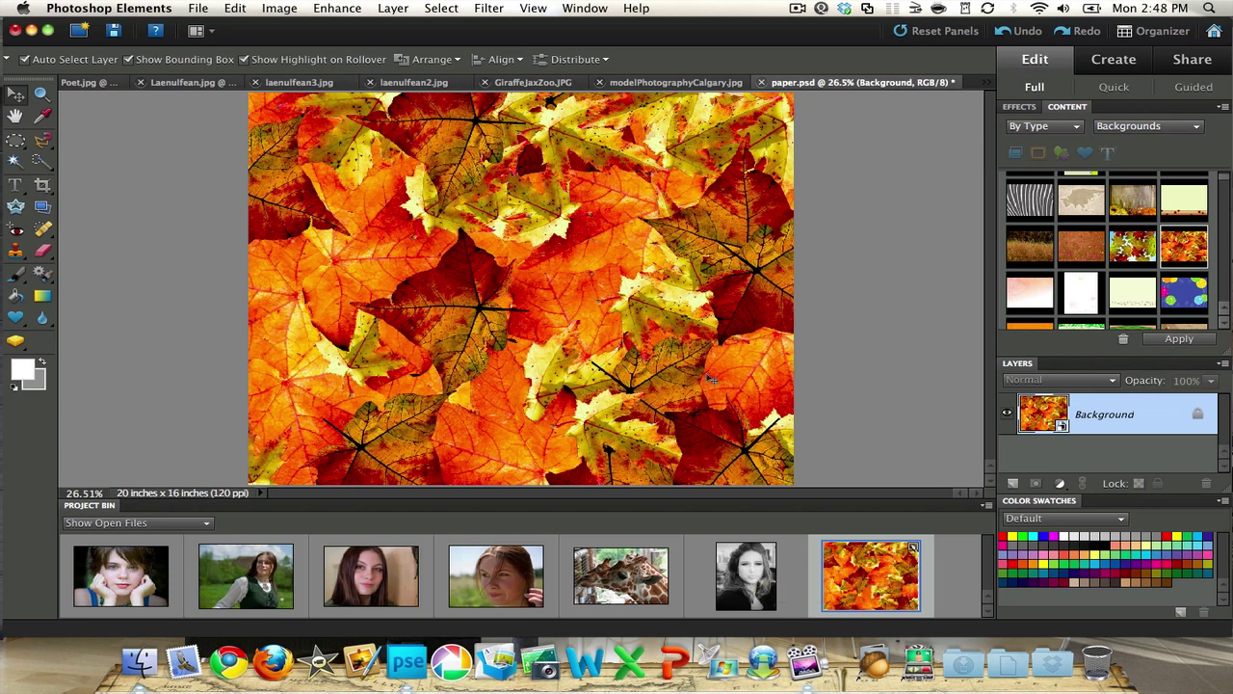
left_click(734, 594)
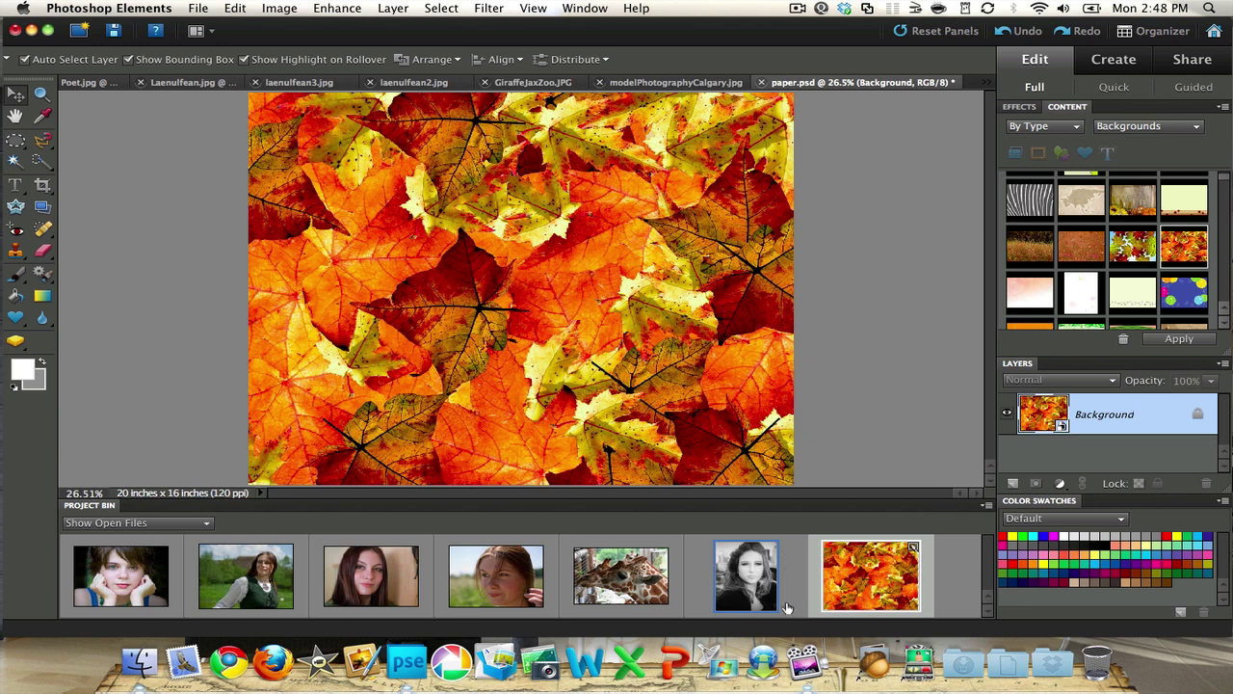
left_click_drag(742, 594, 603, 349)
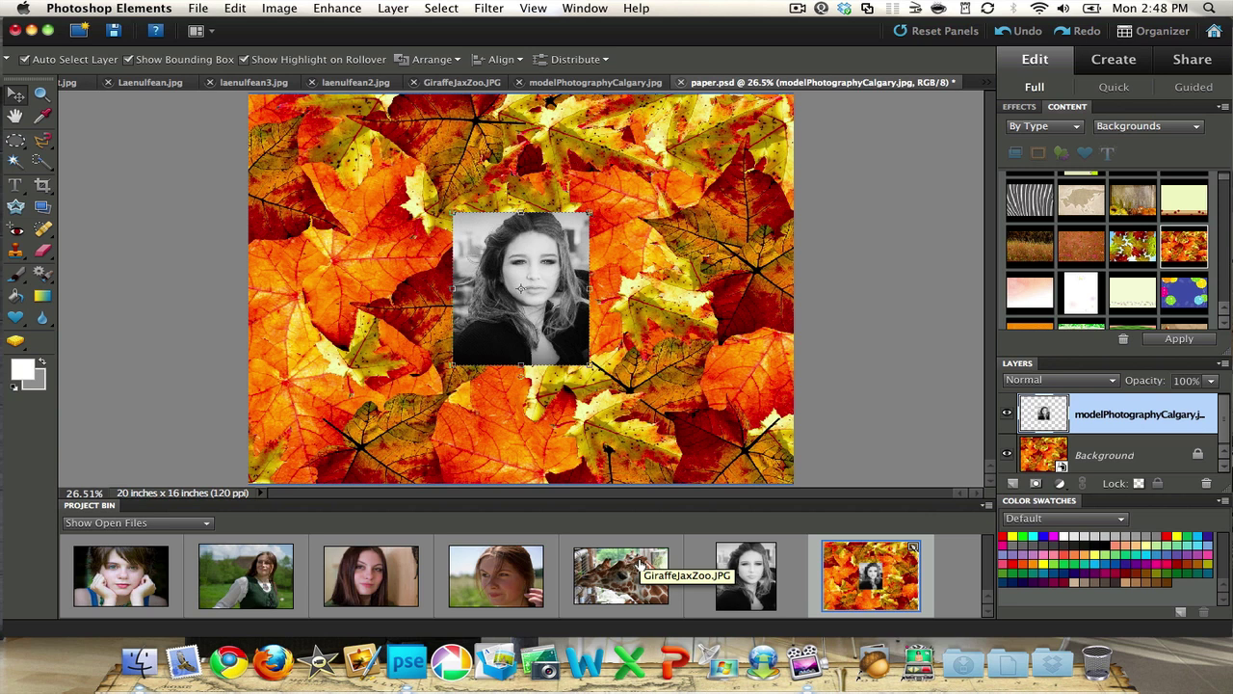
left_click(641, 566)
left_click_drag(641, 567, 670, 200)
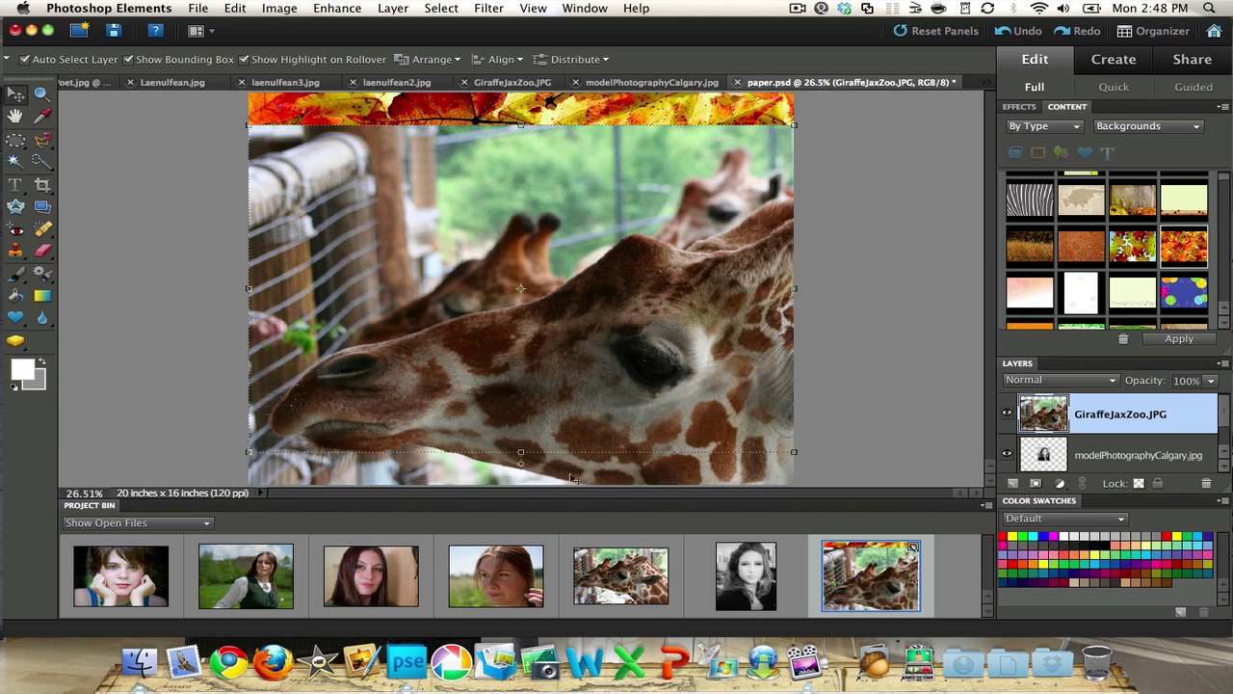
Place the open photos laenulfean2.jpg, laenulfean3.jpg, Laenulfean.jpg and Code Poet.jpg onto the page as separate layers.
left_click(511, 576)
left_click_drag(514, 548, 520, 289)
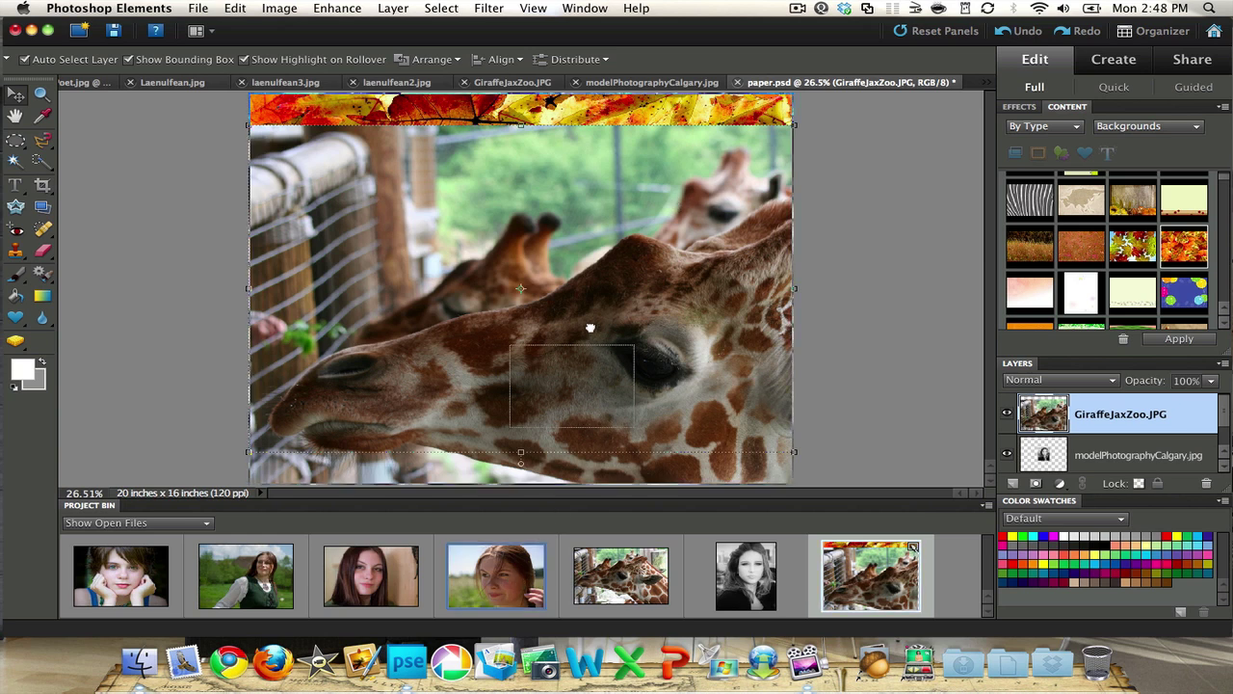
left_click_drag(393, 572, 526, 321)
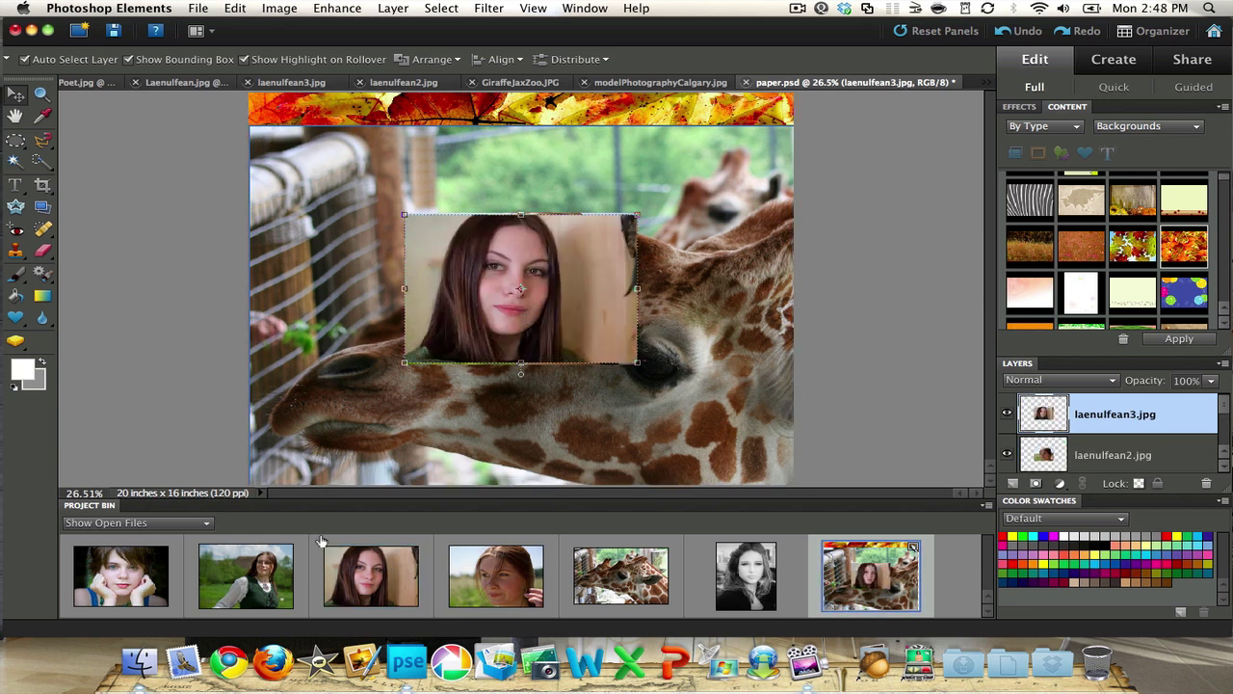
left_click_drag(281, 578, 350, 347)
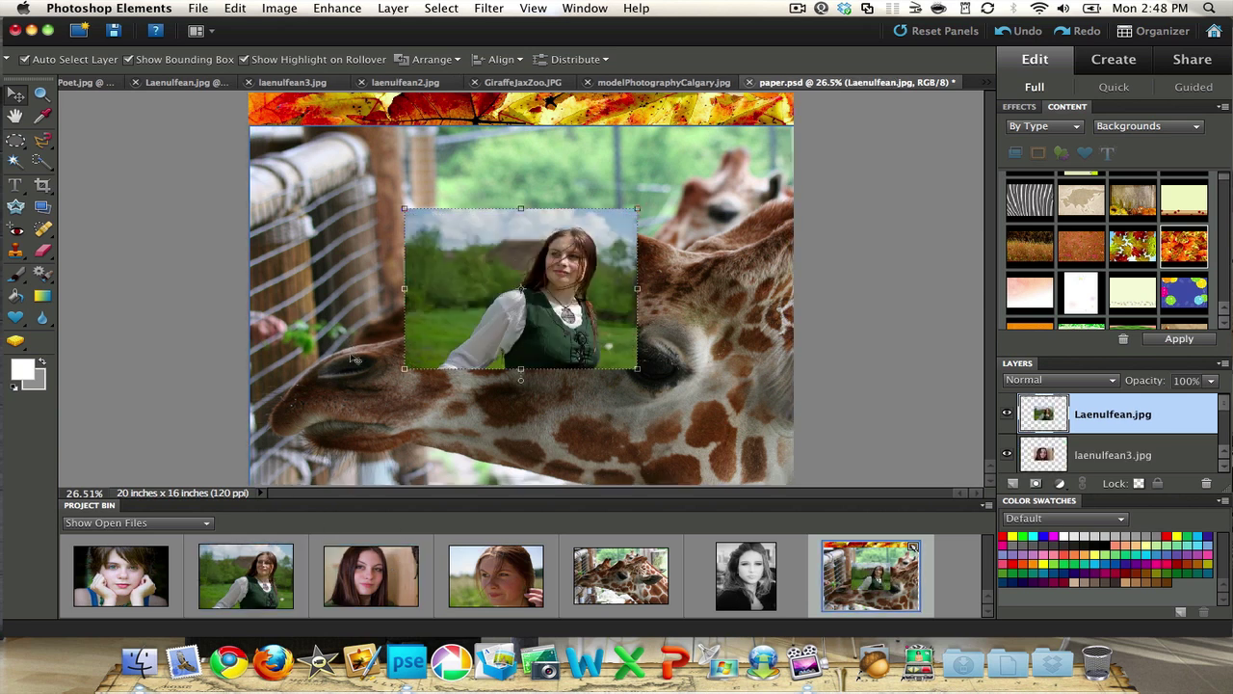
left_click_drag(133, 573, 345, 321)
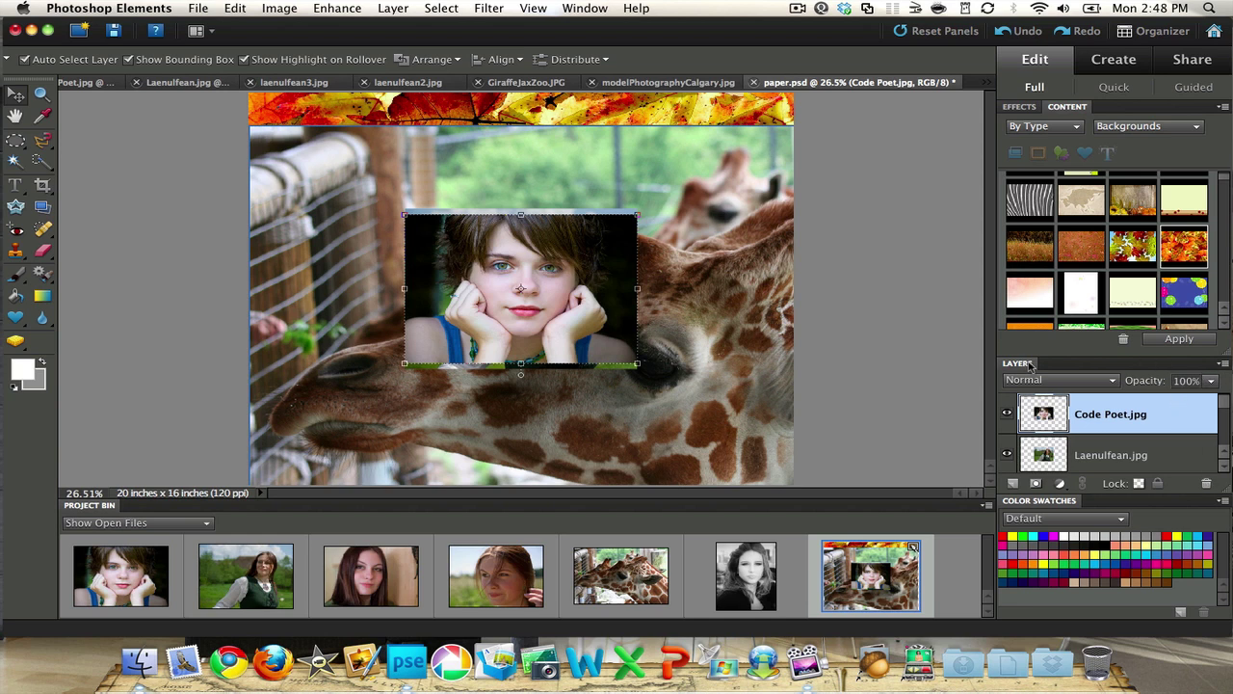
Detach and enlarge the layer list to show all layers, and tilt the Code Poet.jpg photo about -14.7° near the page's upper-left corner.
left_click_drag(1025, 366, 829, 101)
left_click_drag(1029, 223, 1023, 486)
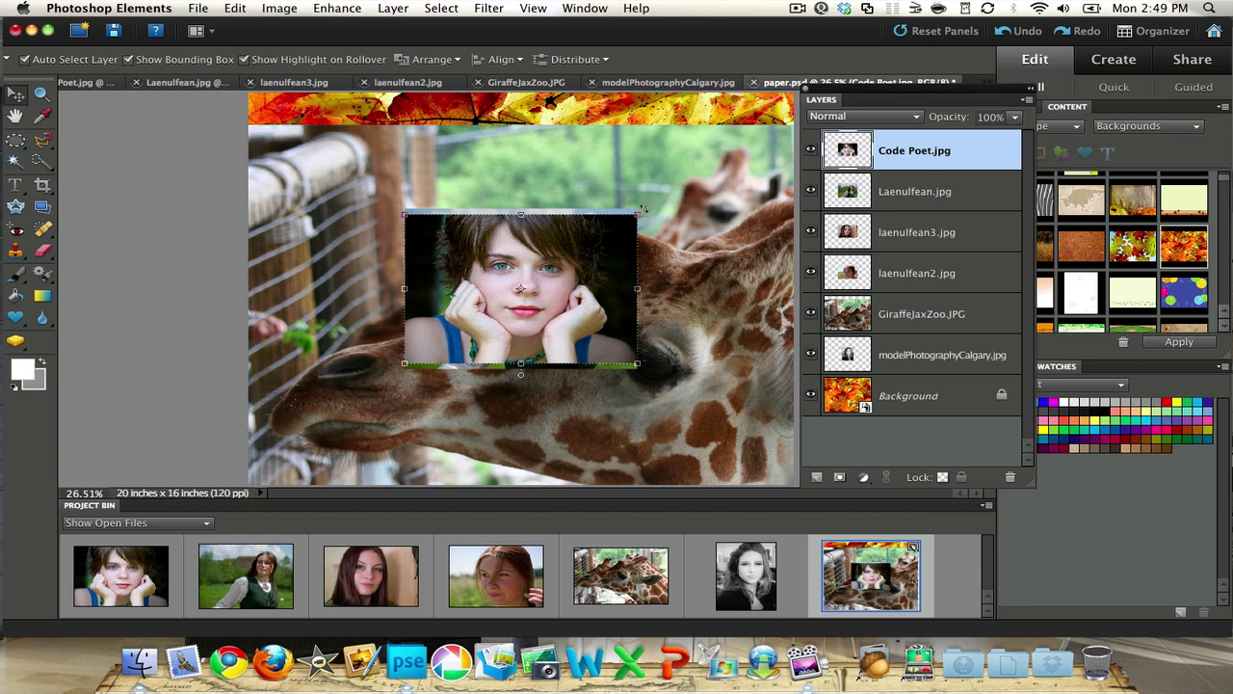
left_click_drag(641, 208, 620, 174)
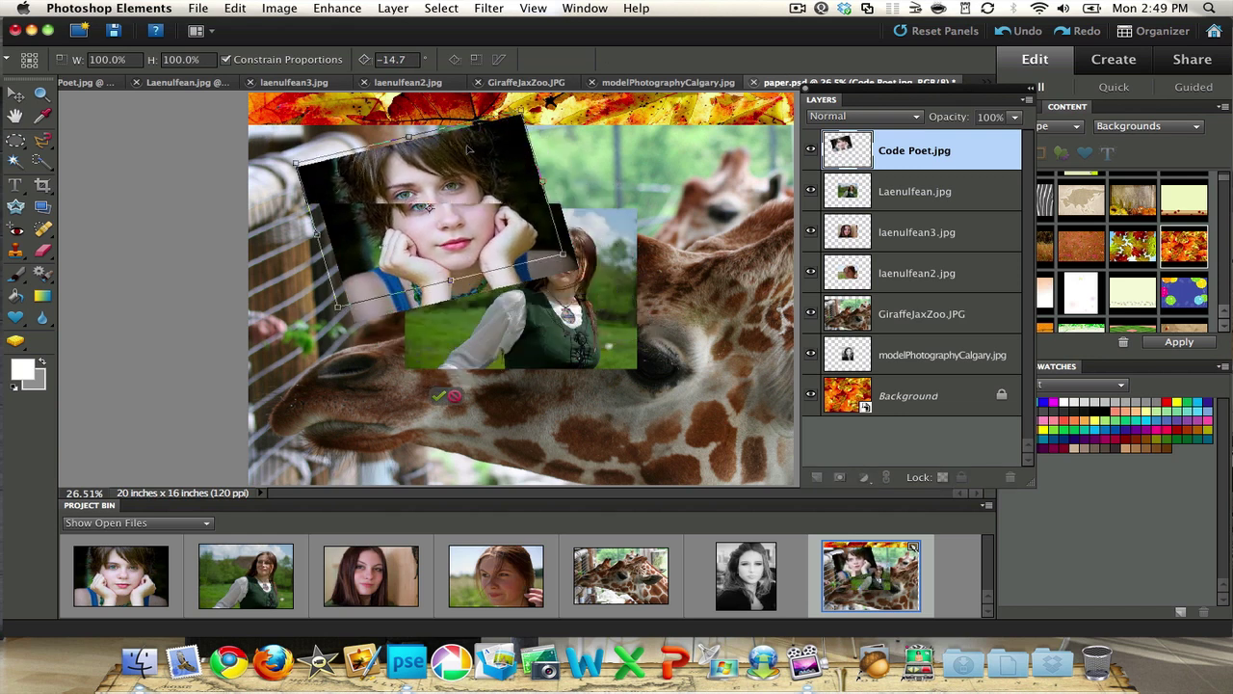
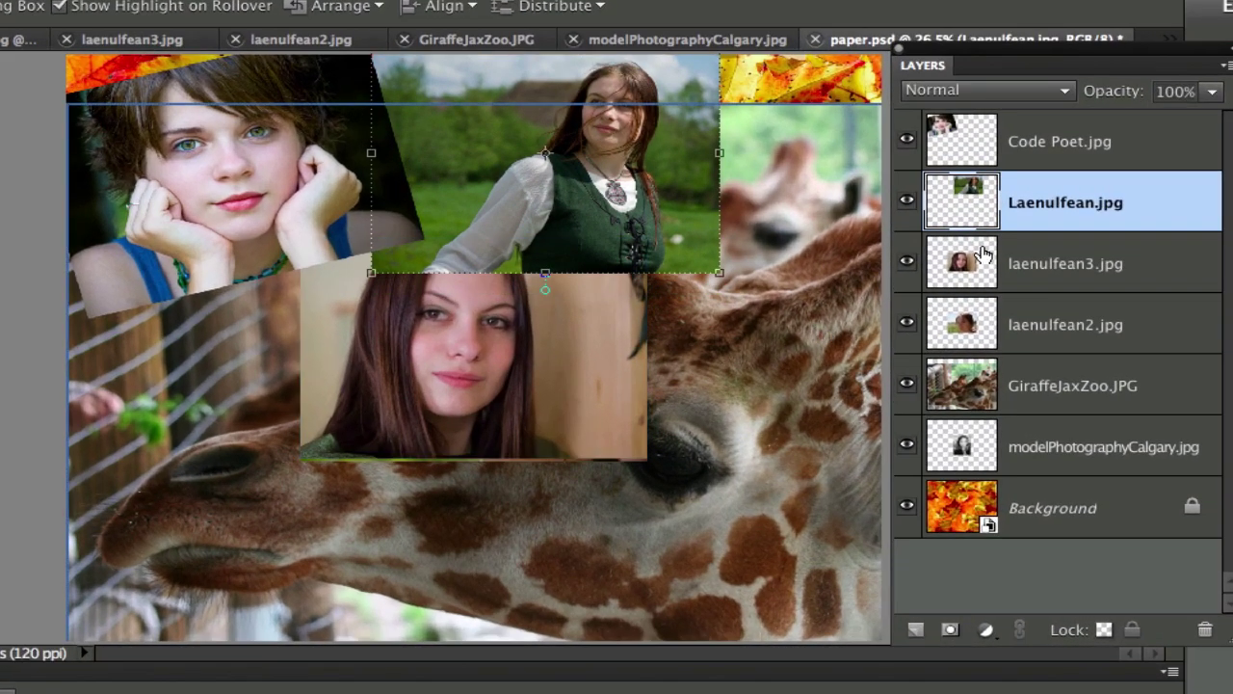
Move the laenulfean3.jpg photo below the Code Poet.jpg photo and rotate it about 13.3°.
left_click(978, 261)
left_click_drag(596, 319, 376, 351)
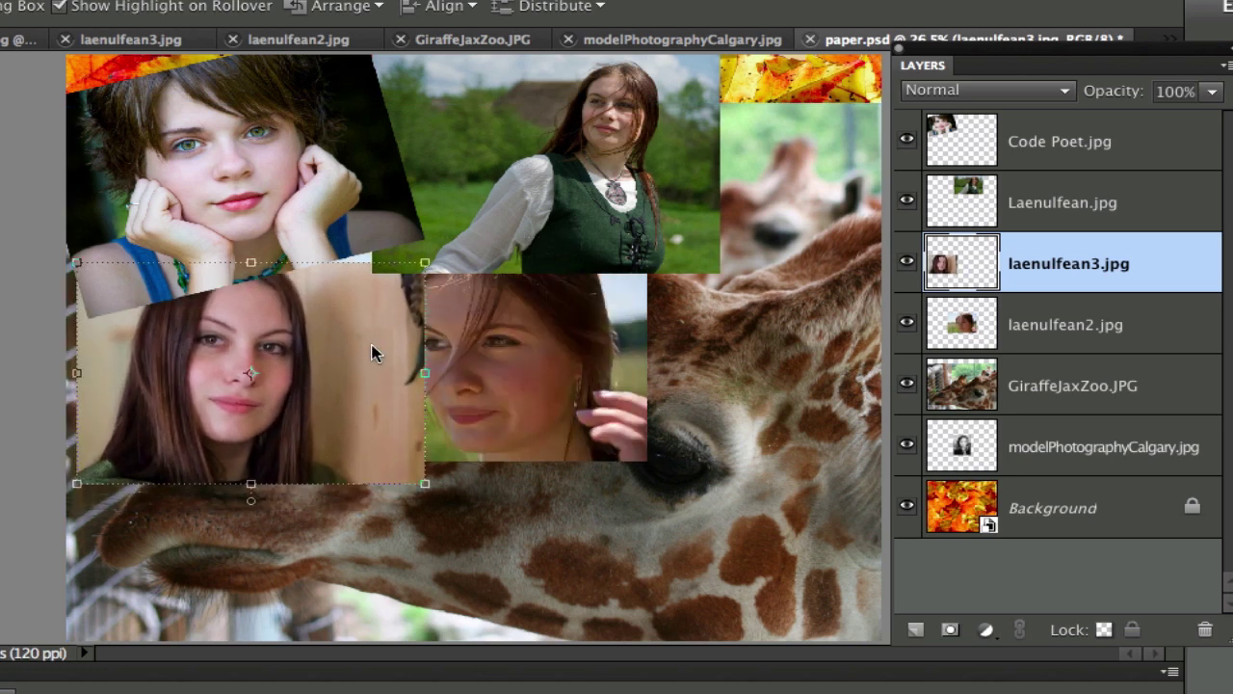
left_click(77, 252)
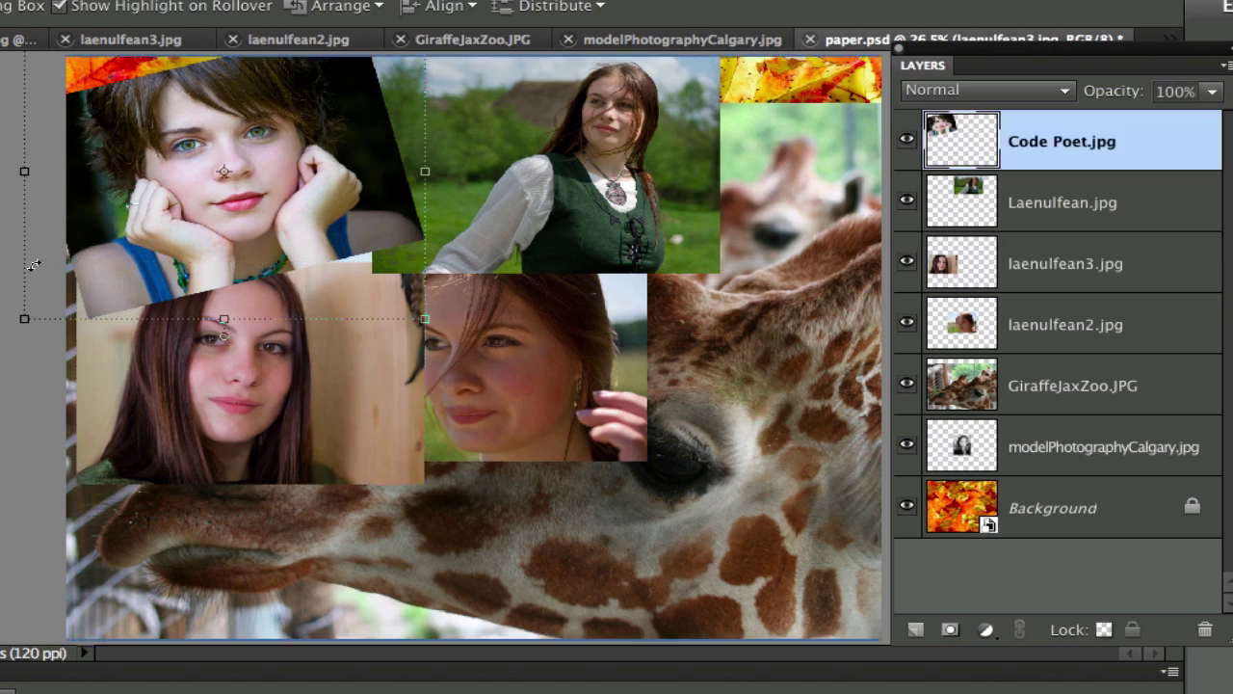
left_click(385, 400)
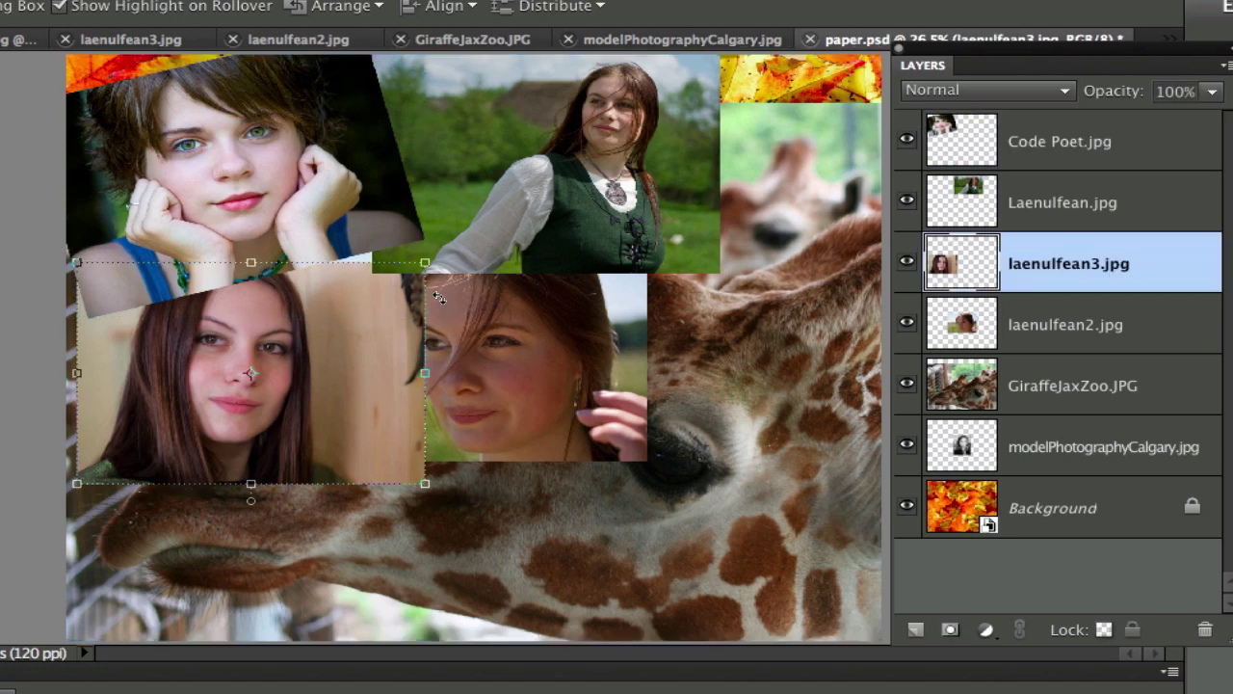
left_click_drag(430, 253, 464, 293)
left_click_drag(362, 343, 461, 324)
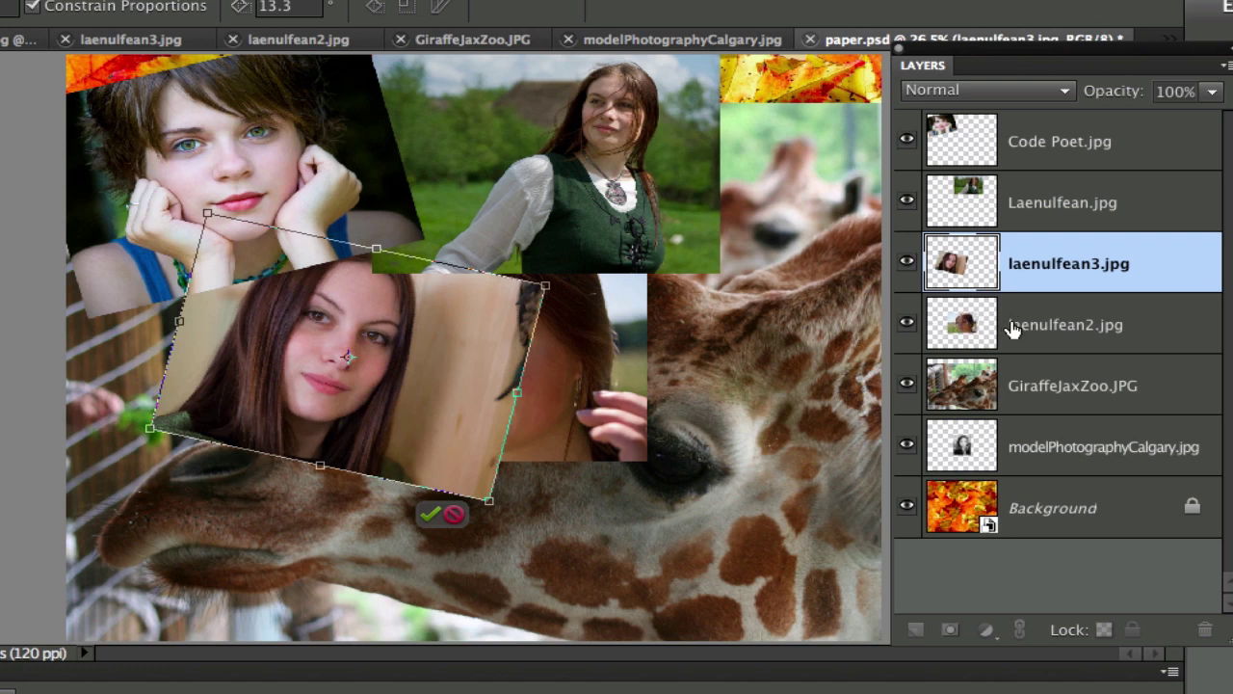
key("Return")
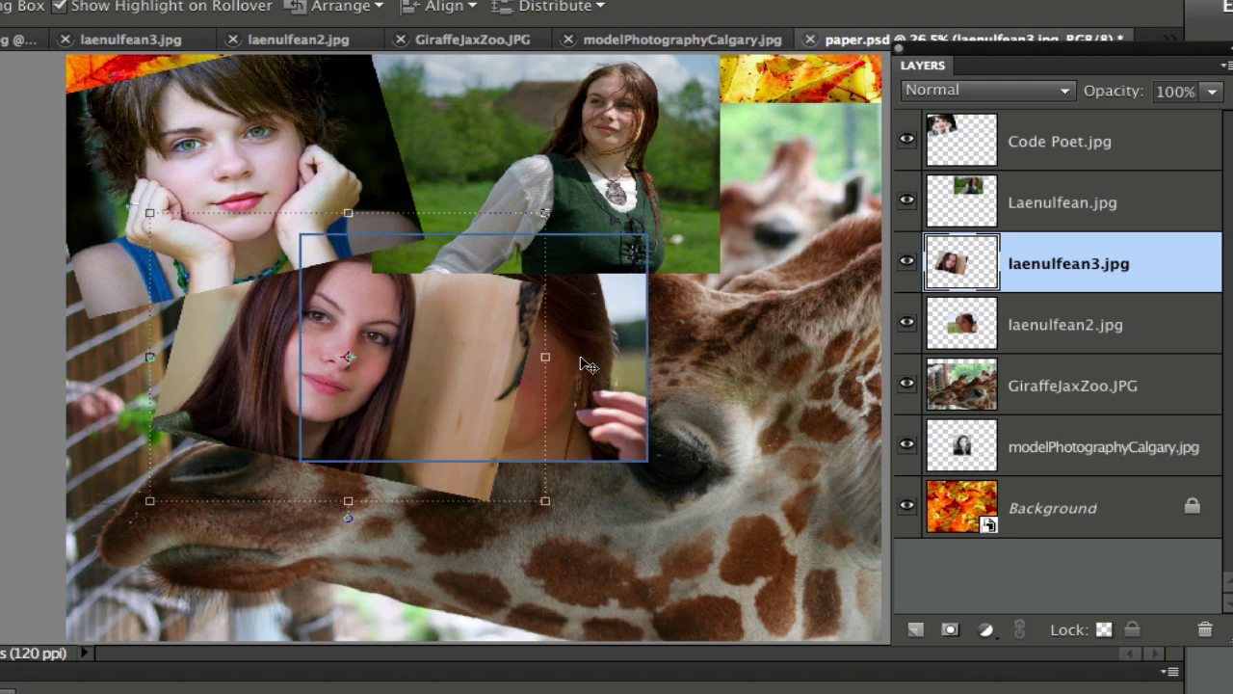
Move the laenulfean2.jpg photo to the right side of the page and rotate it about -15.3°.
left_click_drag(583, 365, 815, 396)
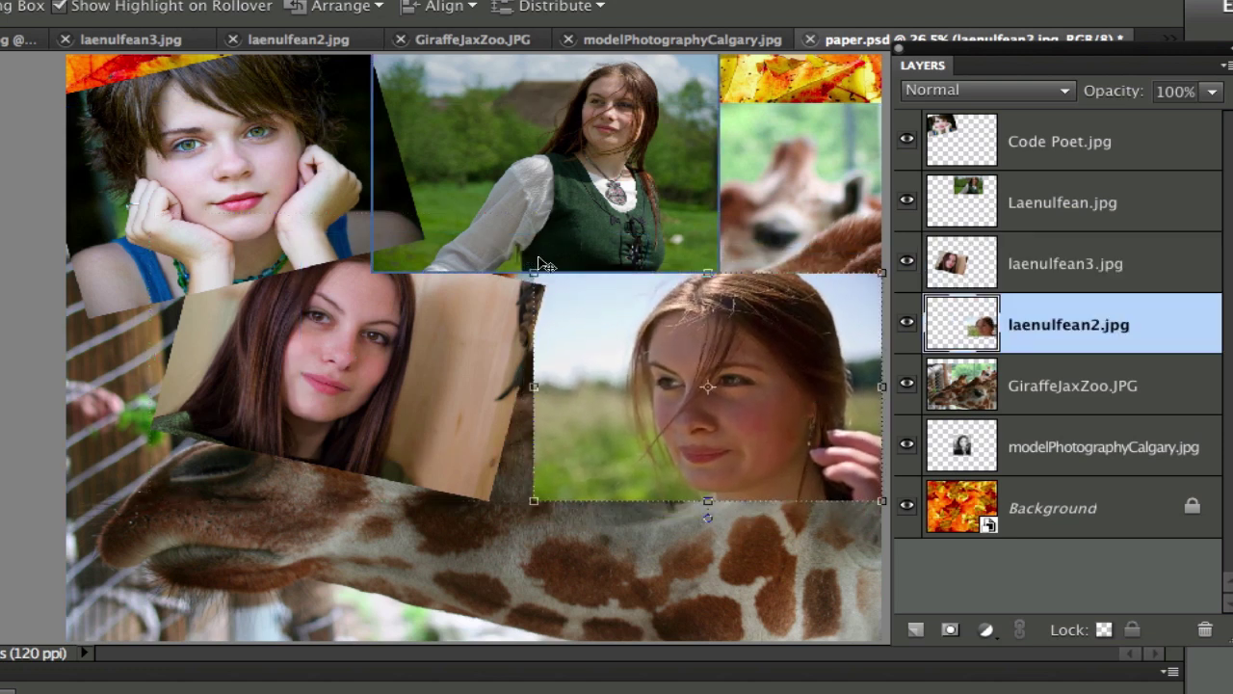
left_click(525, 267)
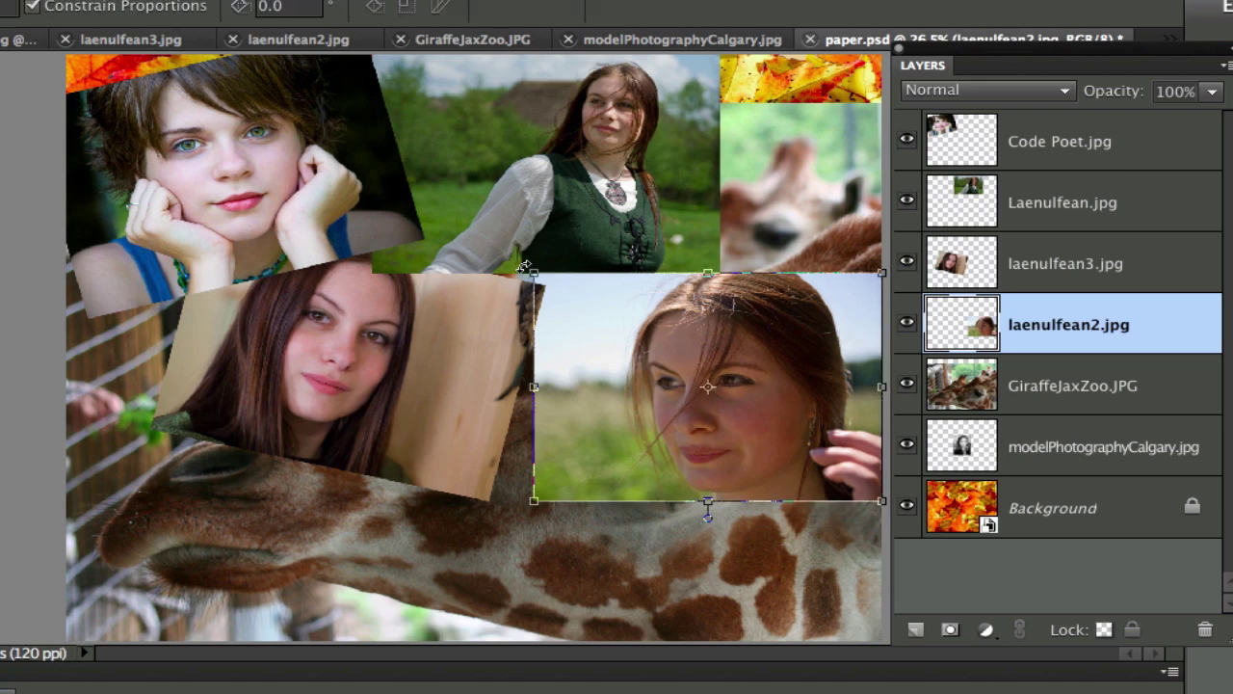
left_click_drag(525, 267, 498, 318)
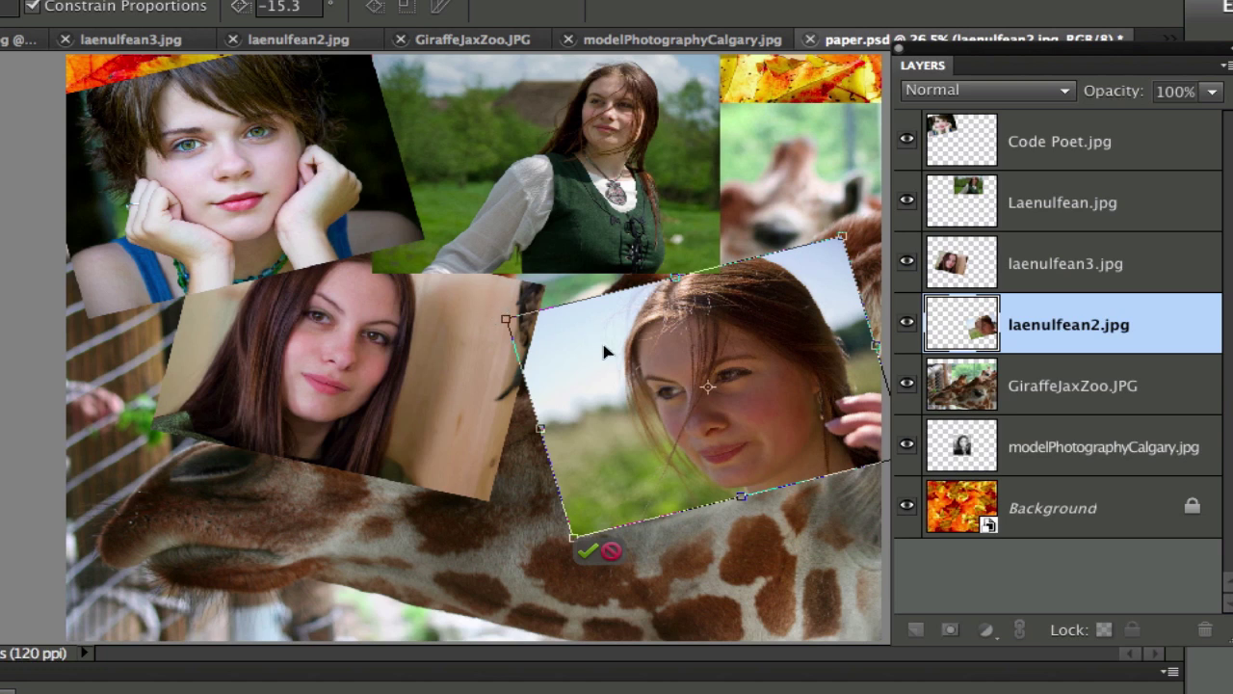
mouse_move(613, 364)
left_mouse_down()
mouse_move(630, 298)
mouse_move(663, 249)
mouse_move(632, 301)
mouse_move(639, 331)
mouse_move(617, 340)
left_mouse_up()
key("Return")
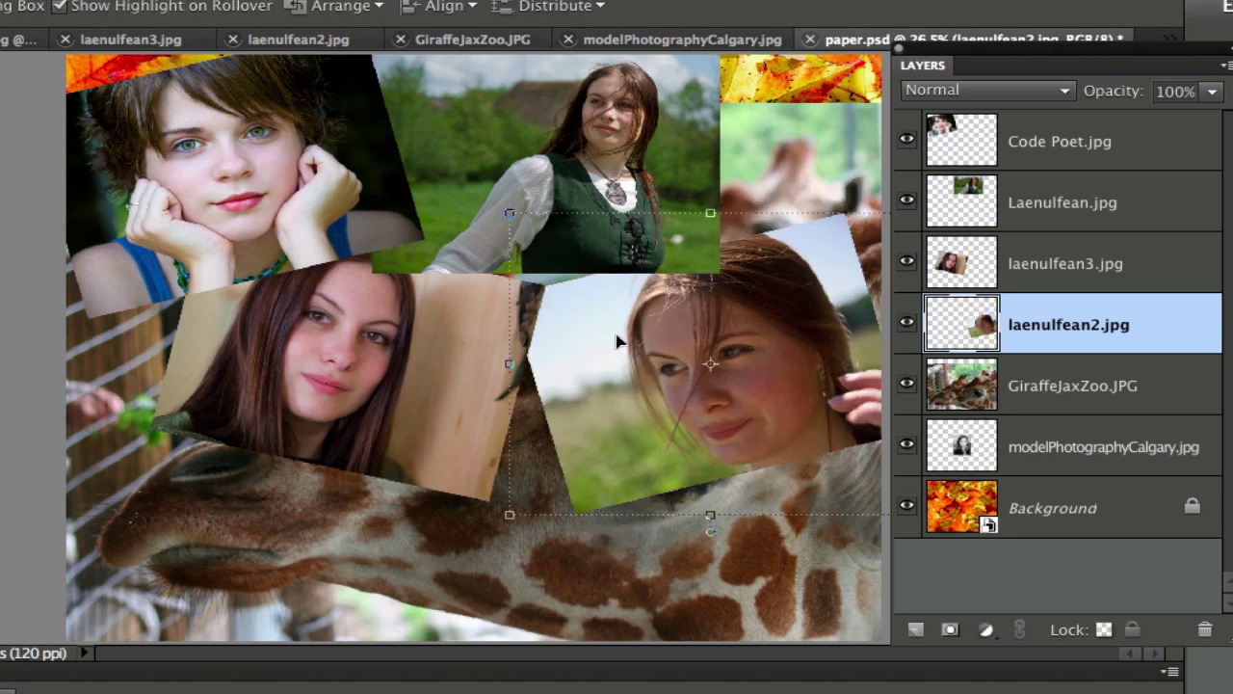
Move the GiraffeJaxZoo.JPG photo toward the bottom of the page and shrink it to about two-thirds of the page's width.
left_click(978, 388)
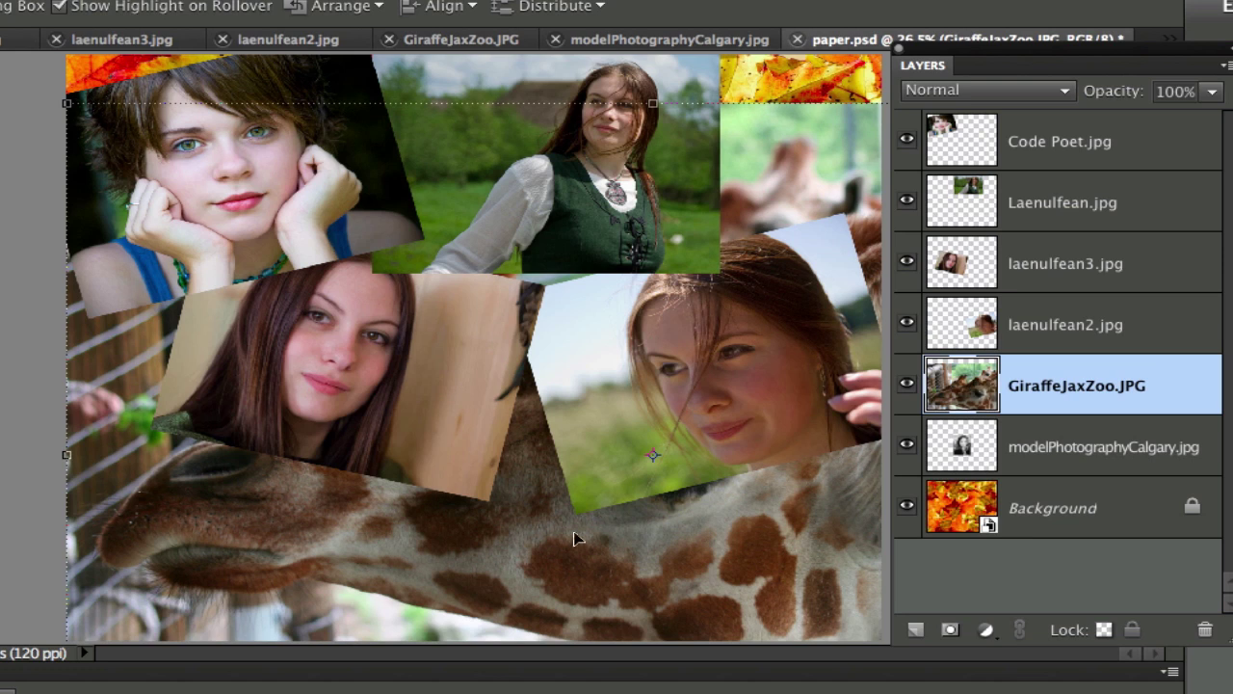
left_click_drag(530, 525, 738, 652)
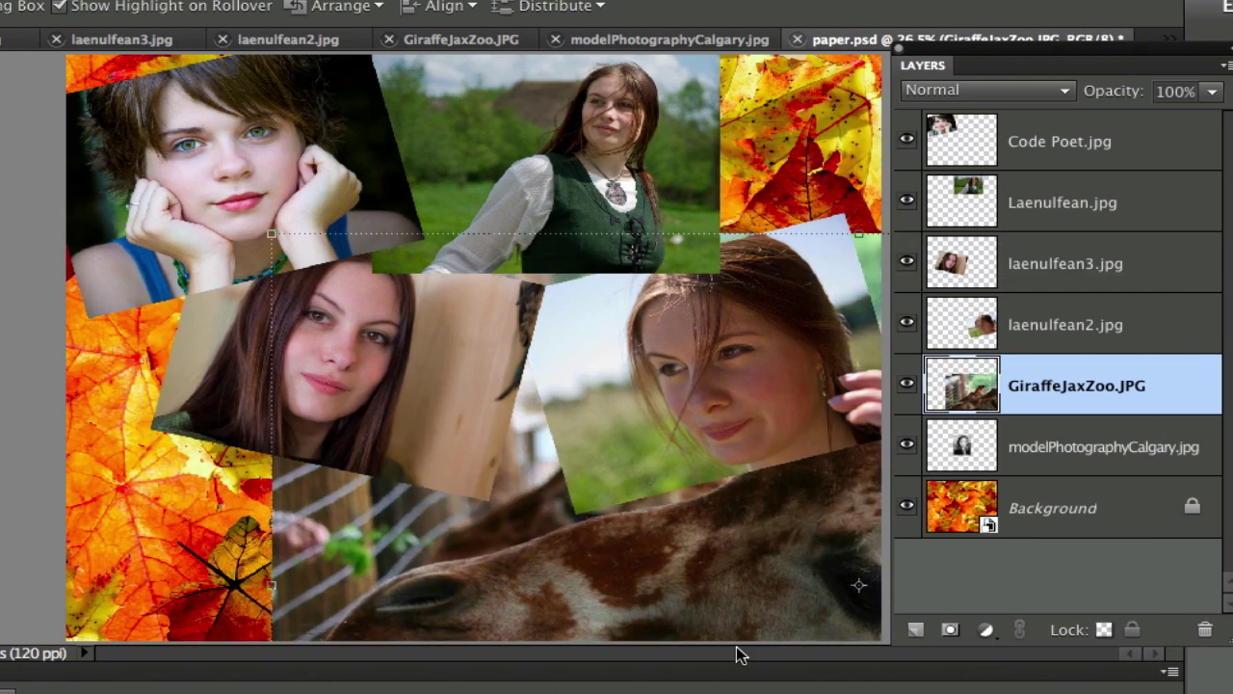
left_click_drag(274, 234, 275, 492)
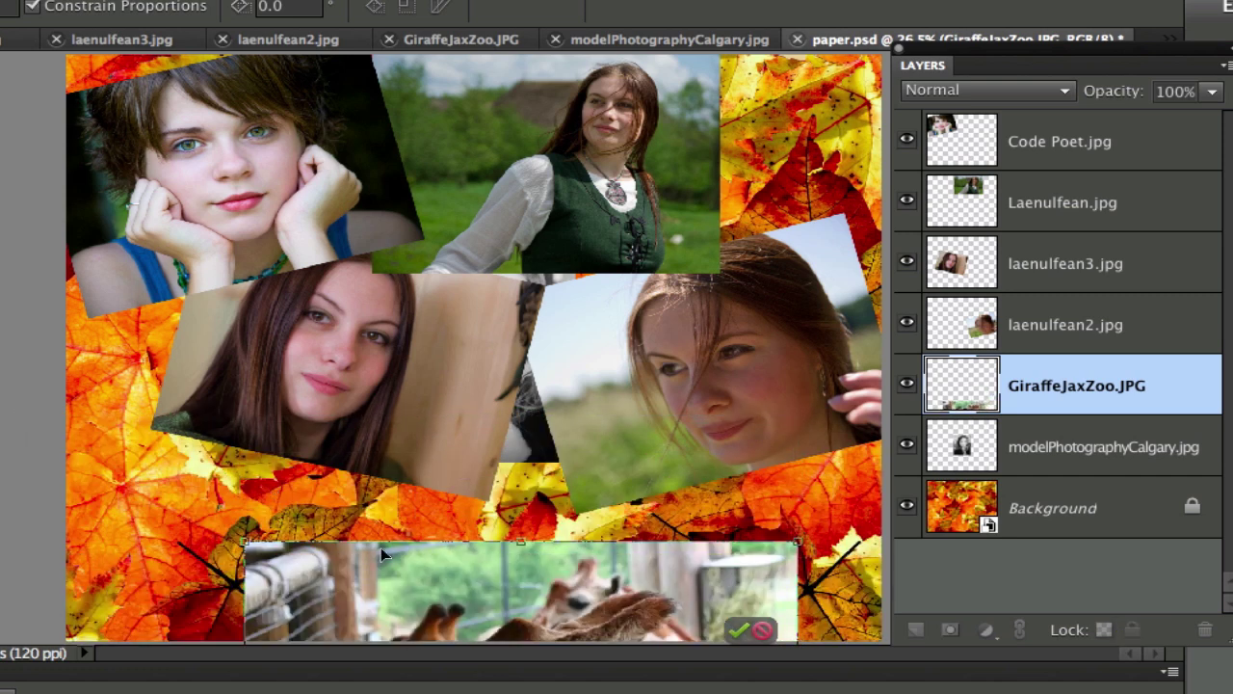
key("Return")
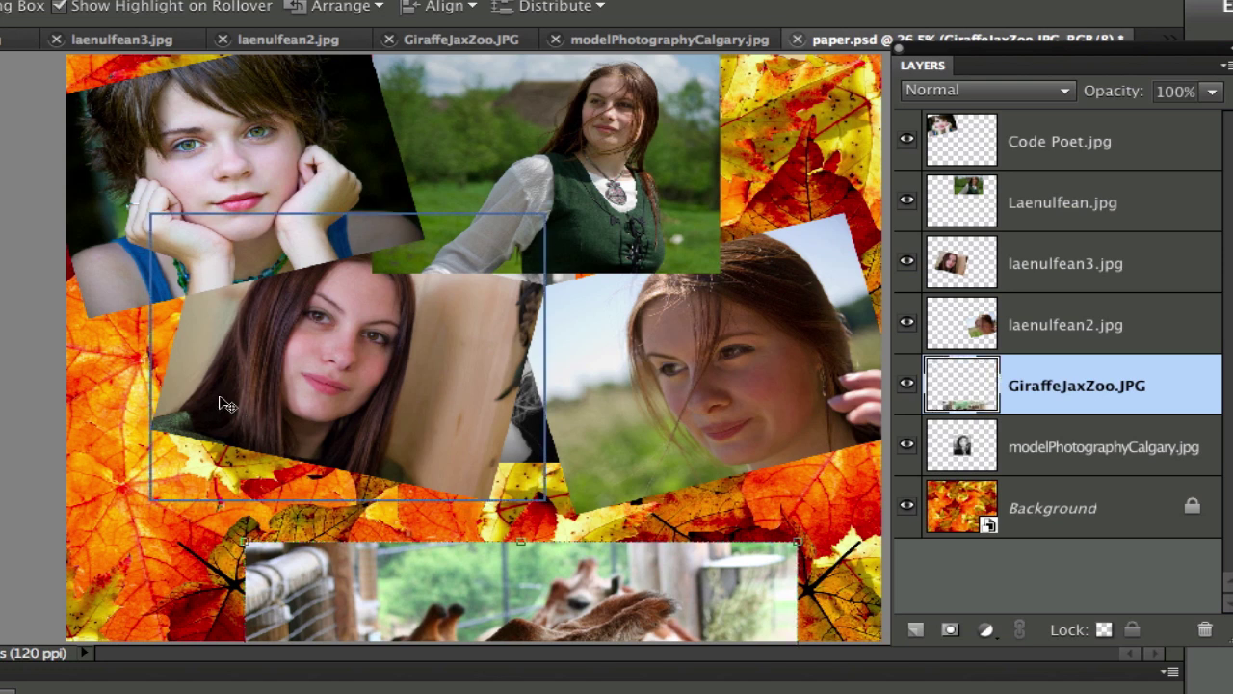
Move the GiraffeJaxZoo.JPG photo into the page's lower-left area, rotate it about 15.4°, and raise it so the giraffe's face shows.
left_click_drag(365, 576, 81, 536)
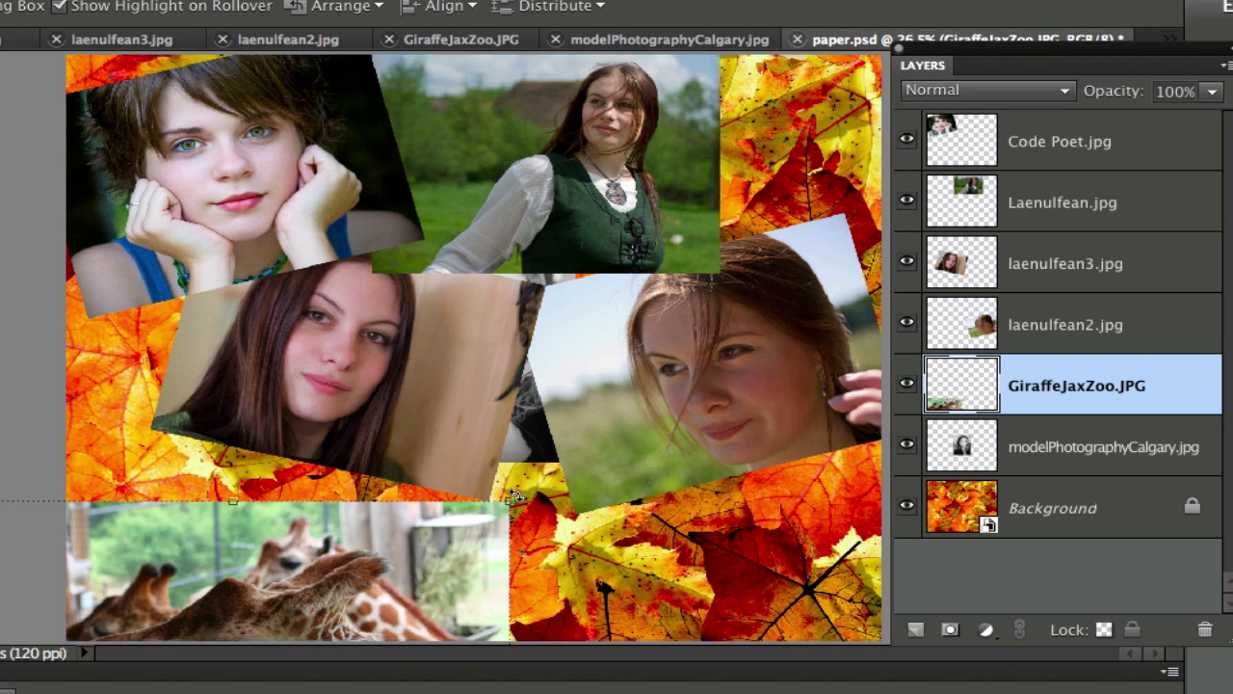
left_click_drag(514, 495, 575, 566)
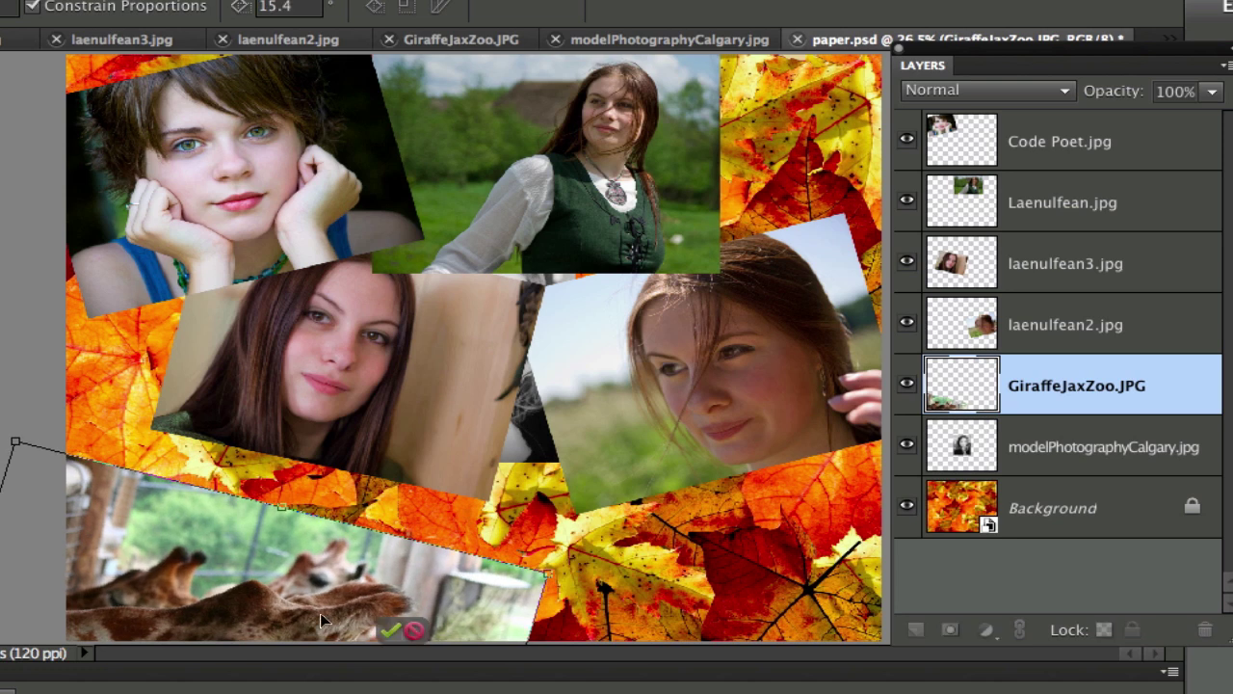
left_click_drag(367, 537, 403, 479)
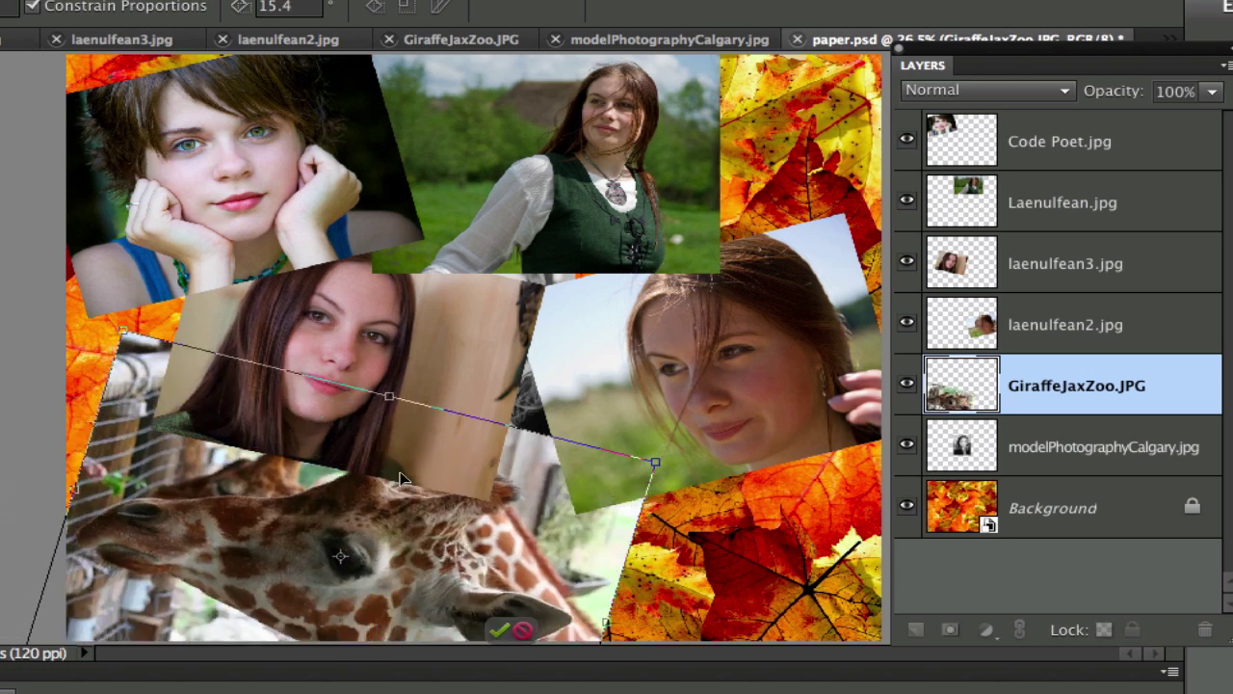
left_click(390, 630)
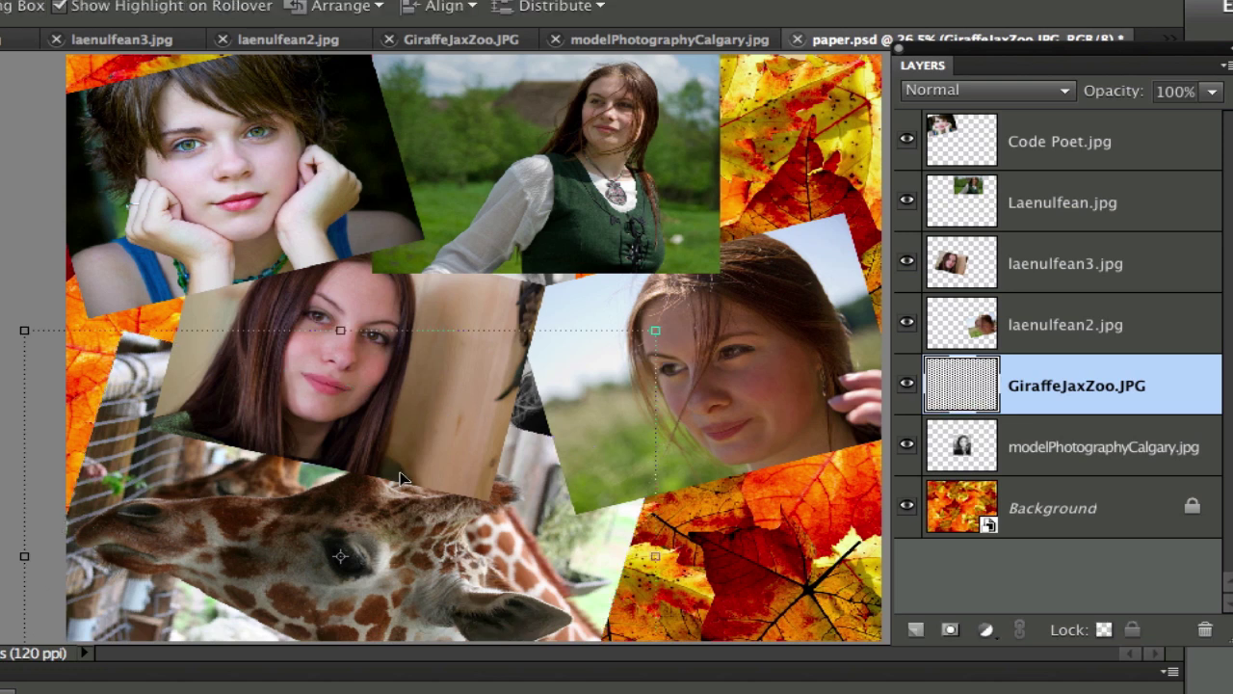
Move the modelPhotographyCalgary.jpg photo to the page's lower-right corner, below the laenulfean2.jpg photo.
left_click(973, 444)
left_click_drag(527, 419, 810, 644)
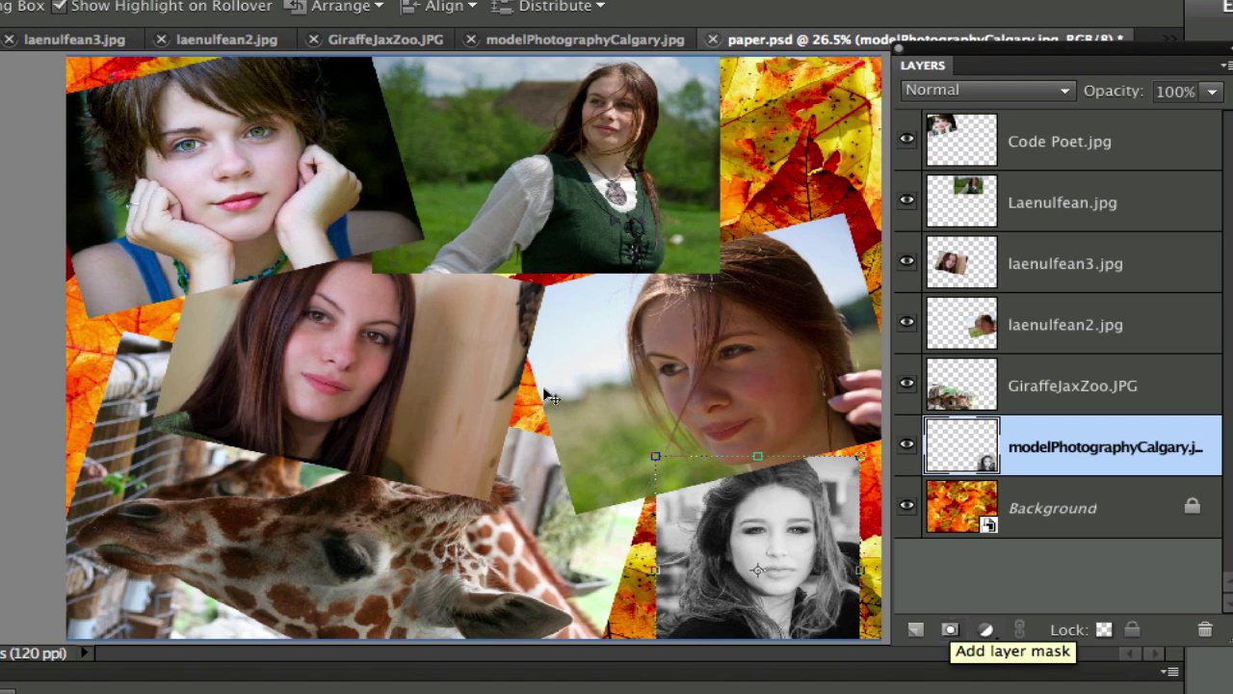
Add a layer mask to the Code Poet.jpg layer and activate the Gradient tool.
left_click(248, 114)
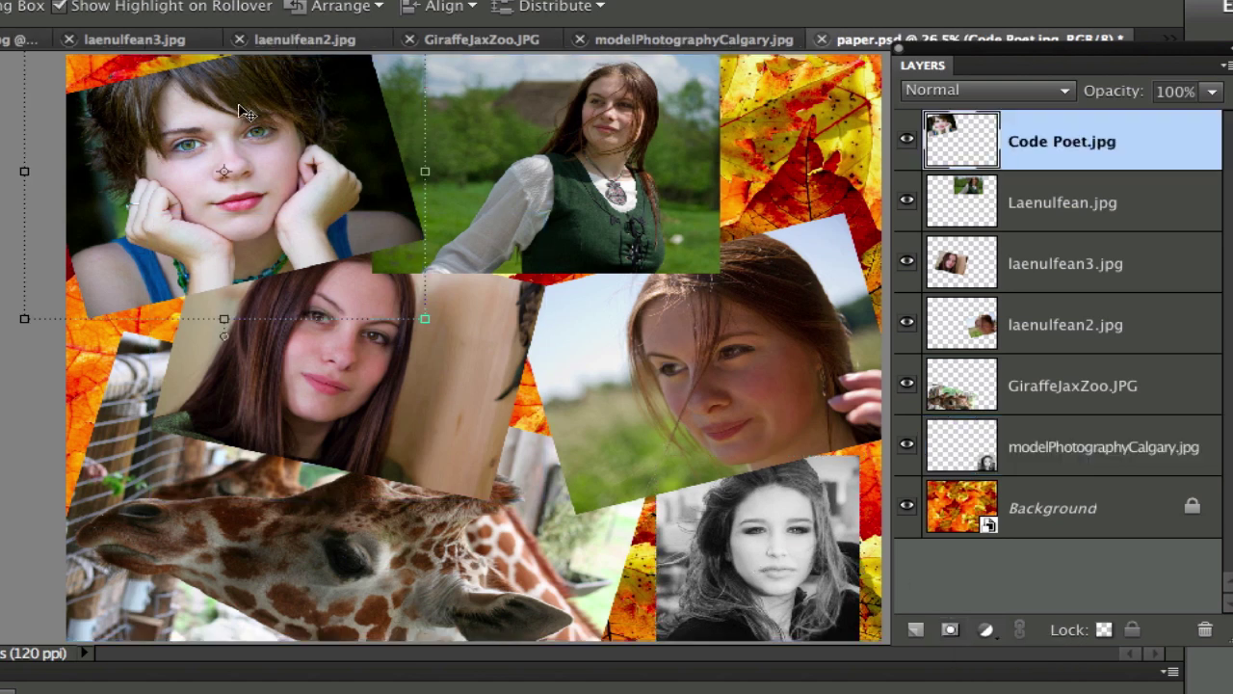
left_click(951, 631)
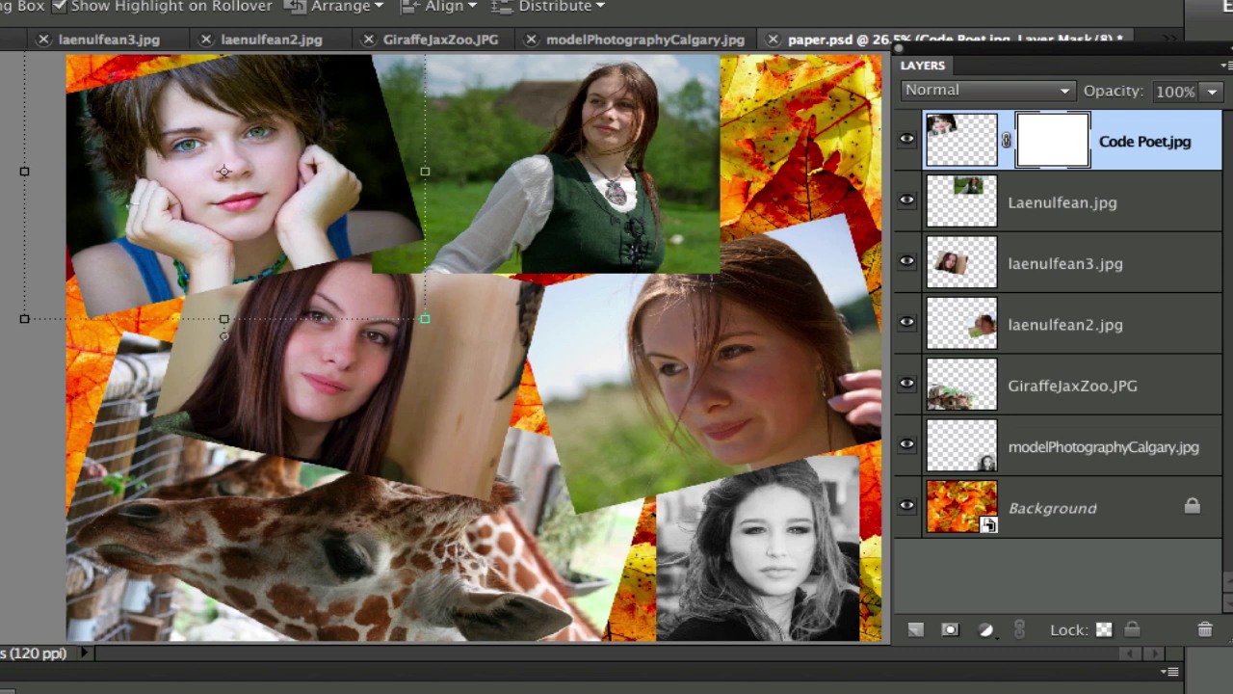
key("g")
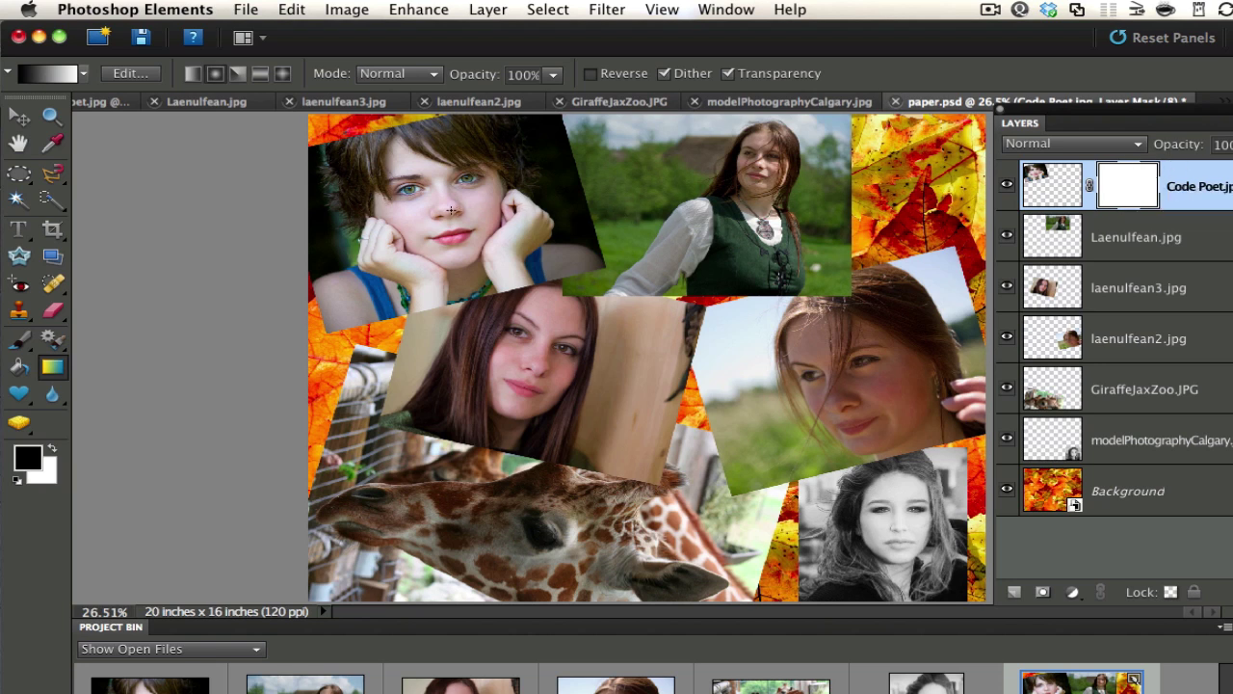
left_click_drag(445, 205, 309, 347)
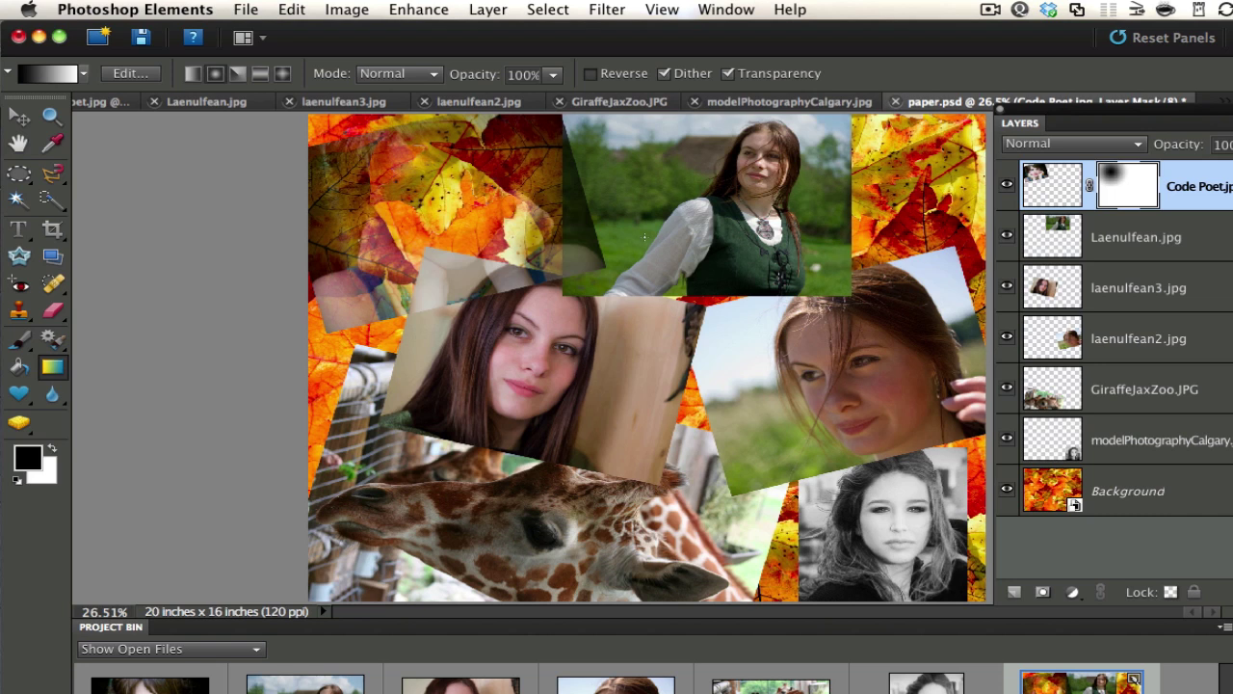
key("ctrl")
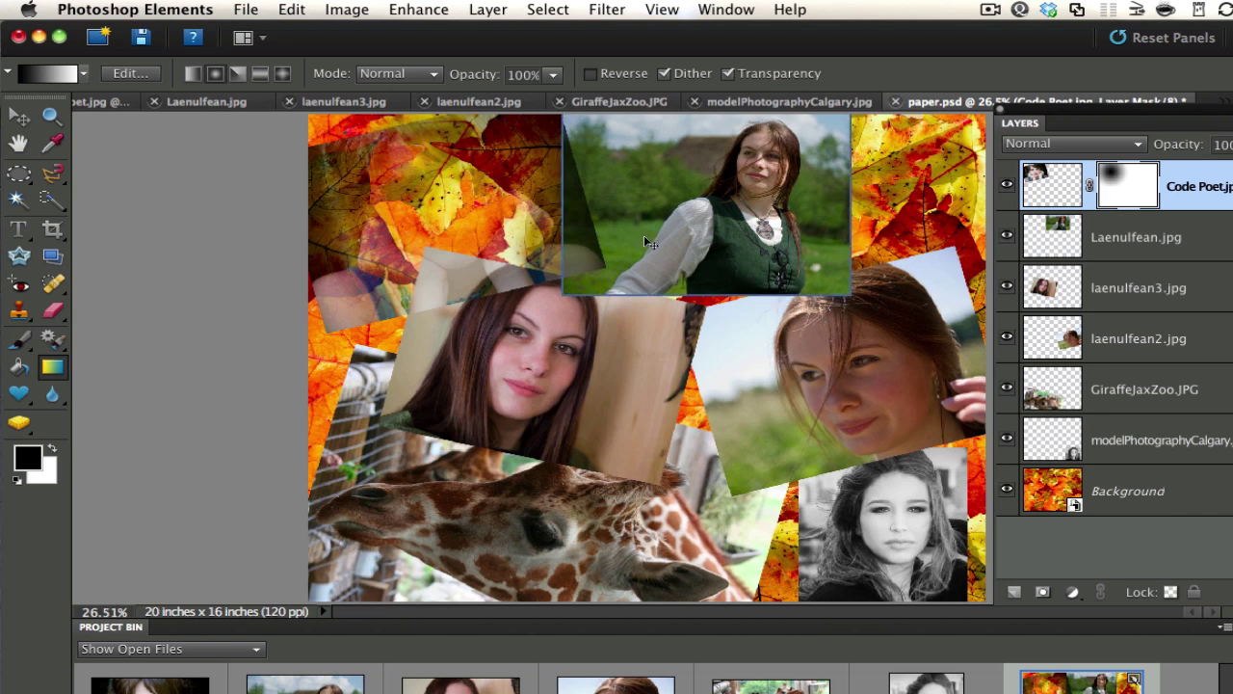
key("ctrl+z")
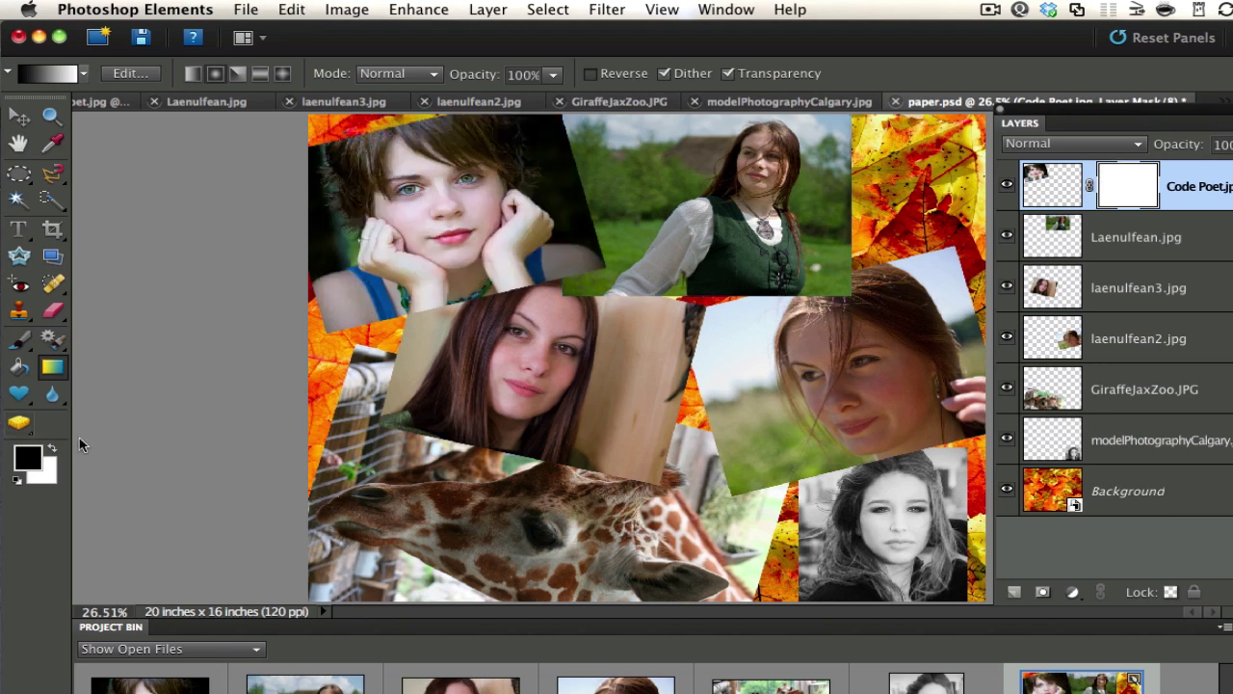
Make white the foreground color and draw a white-to-black radial gradient from the face outward on the Code Poet.jpg layer mask.
left_click(52, 449)
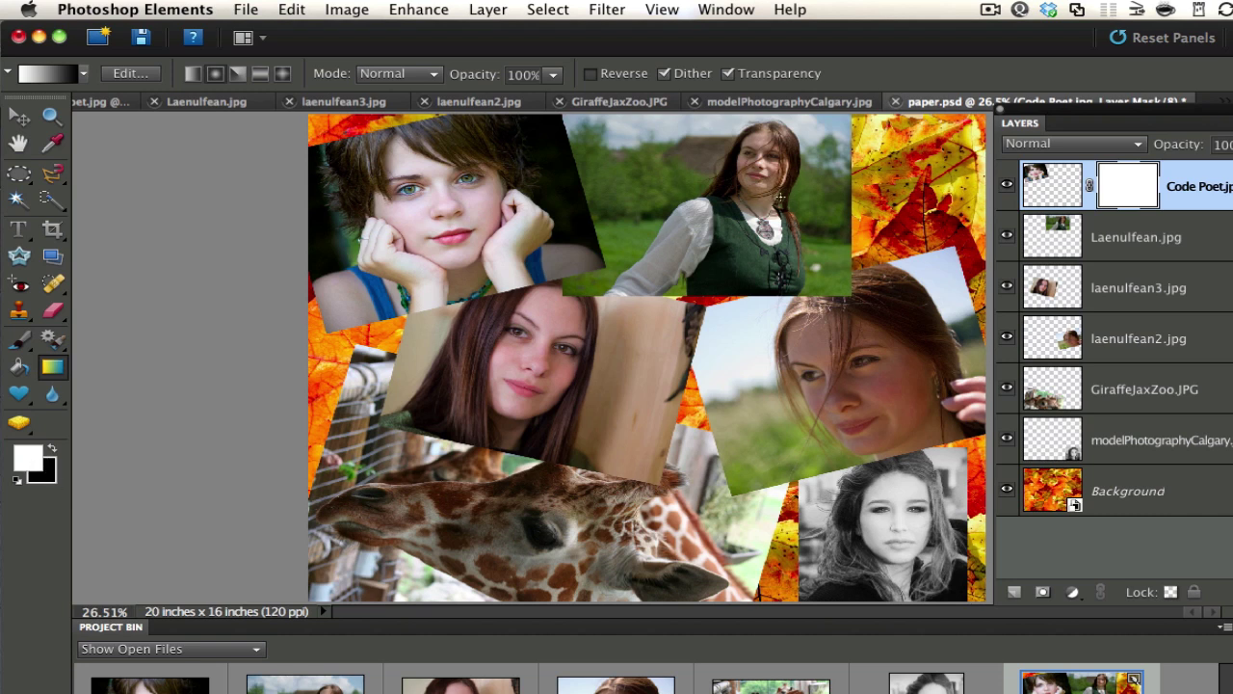
left_click(1118, 191)
left_click_drag(442, 200, 627, 275)
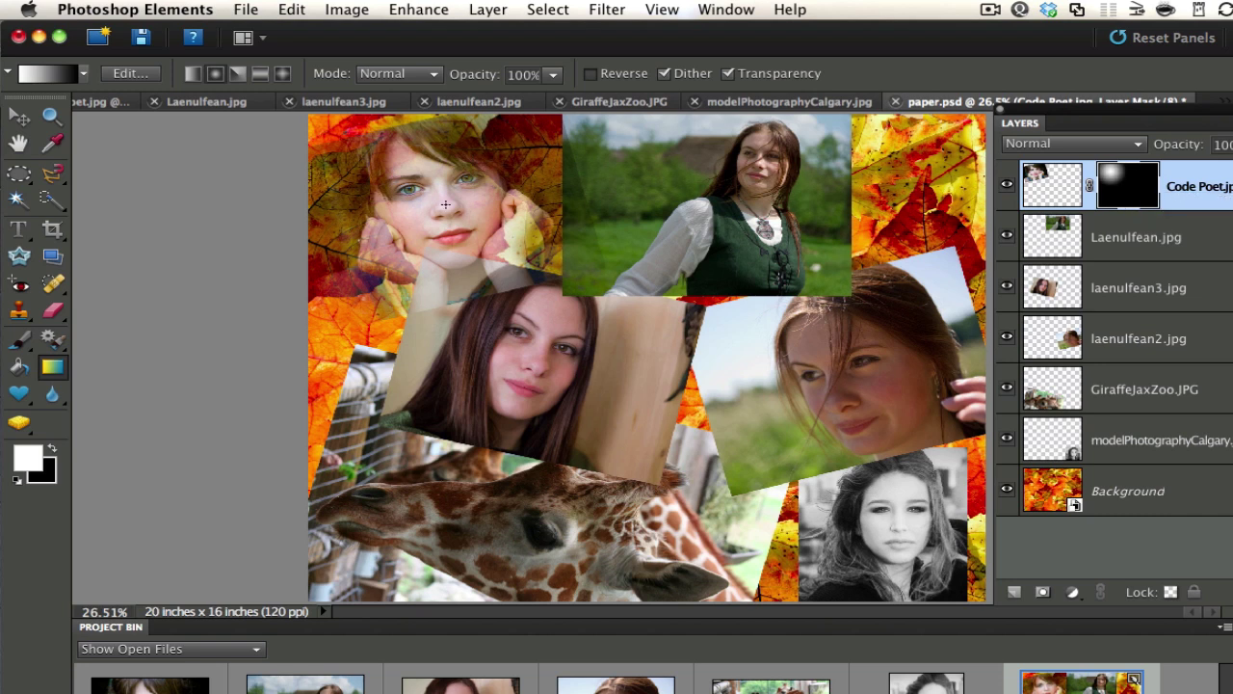
left_click_drag(445, 204, 858, 367)
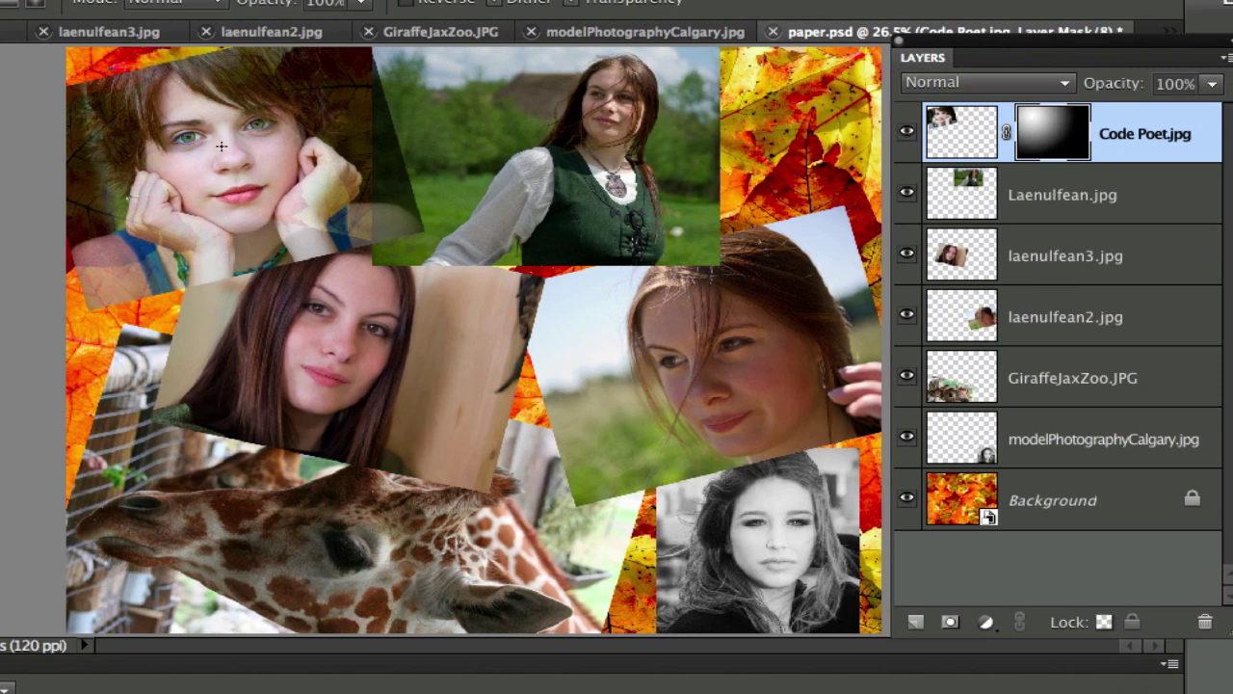
left_click_drag(241, 147, 494, 250)
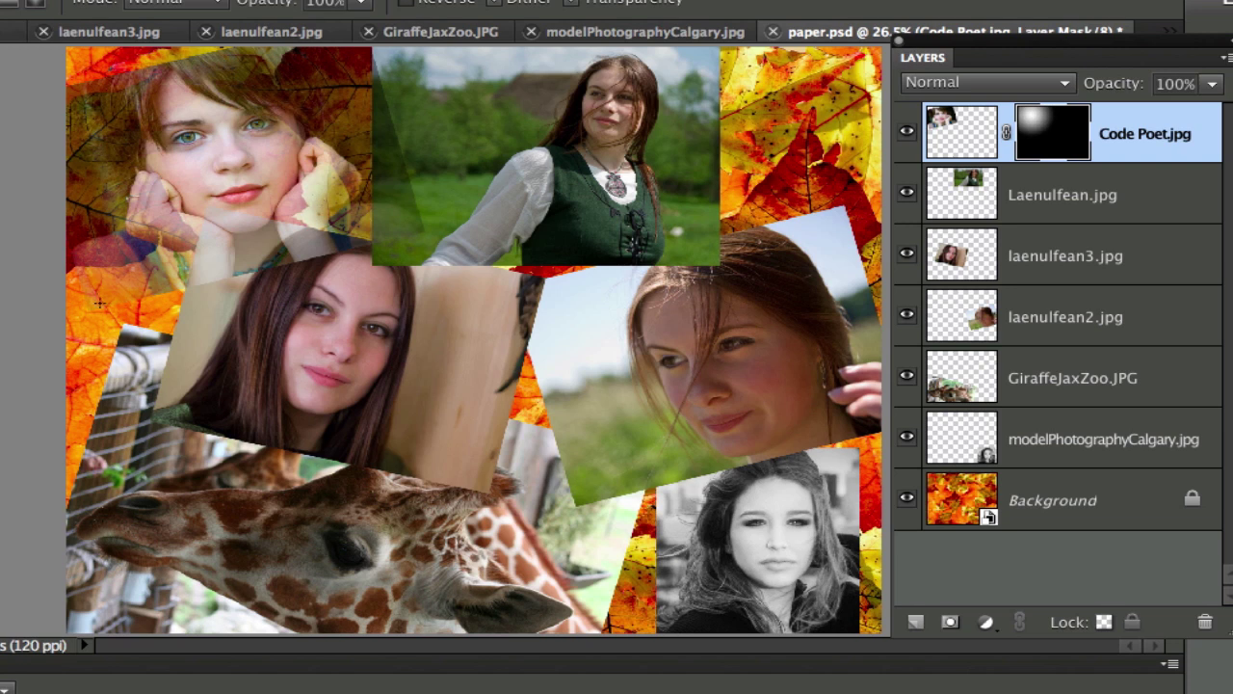
Add a layer mask to the Laenulfean.jpg layer and fade the photo's edges with a radial gradient centered on the woman.
left_click(981, 199)
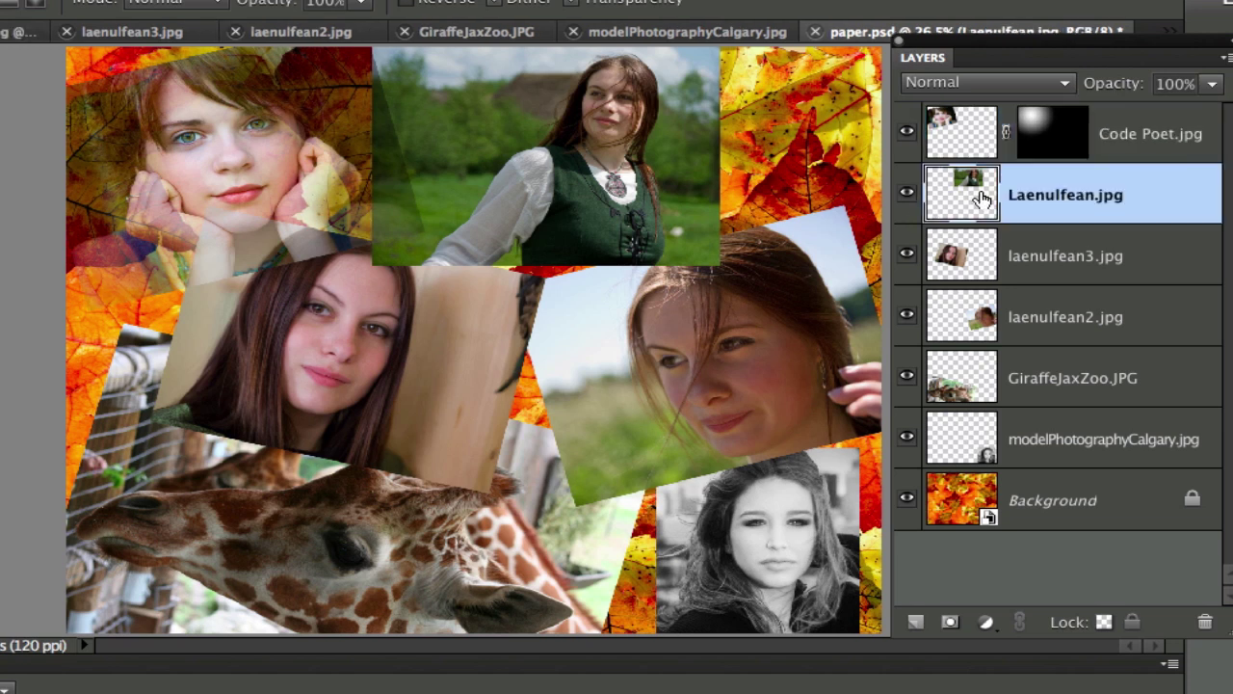
left_click(949, 624)
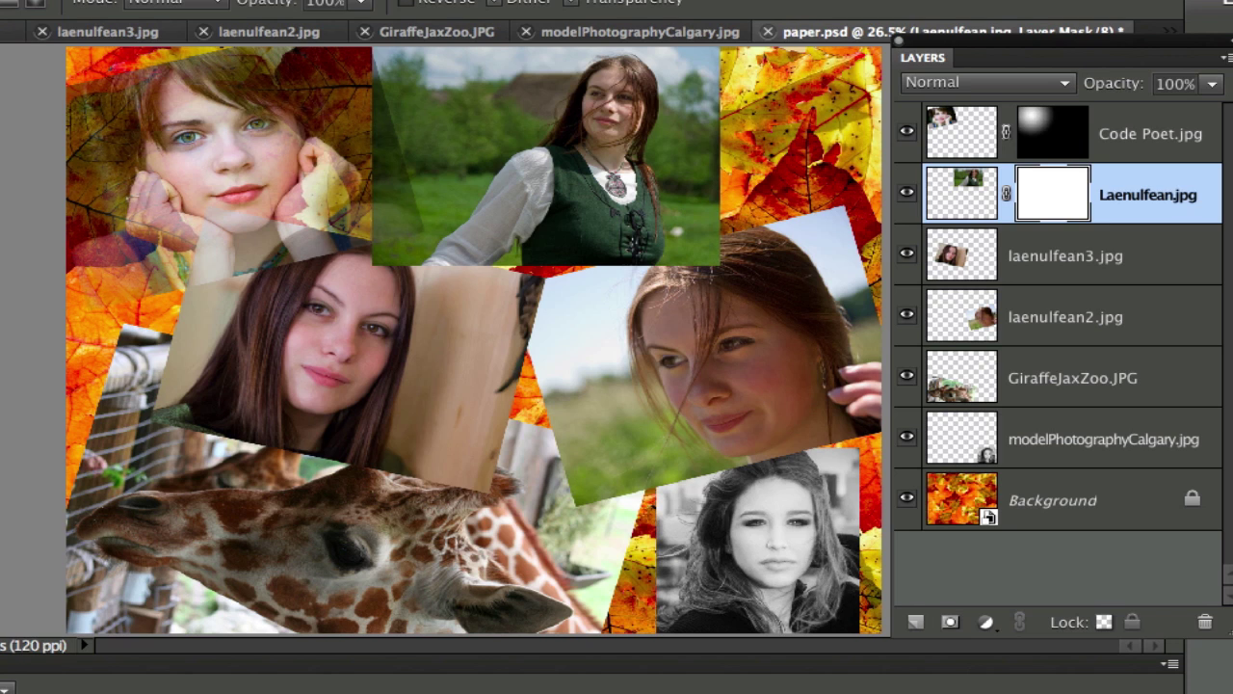
left_click_drag(543, 154, 327, 299)
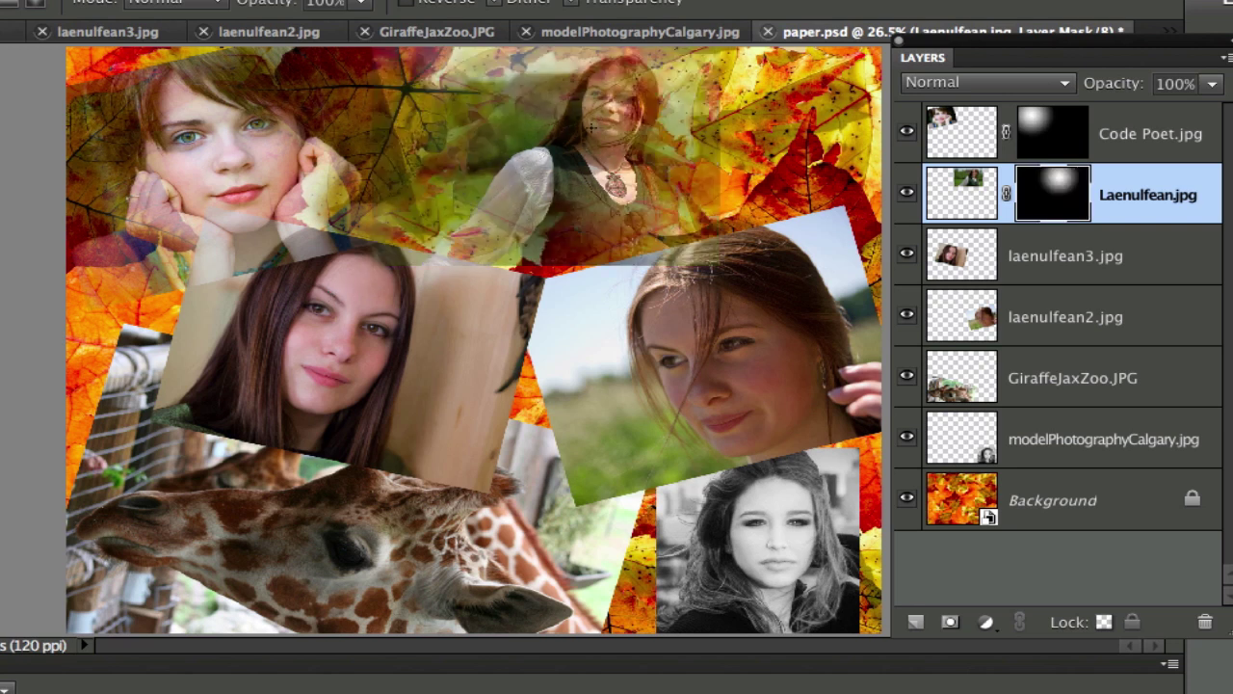
left_click_drag(589, 128, 310, 327)
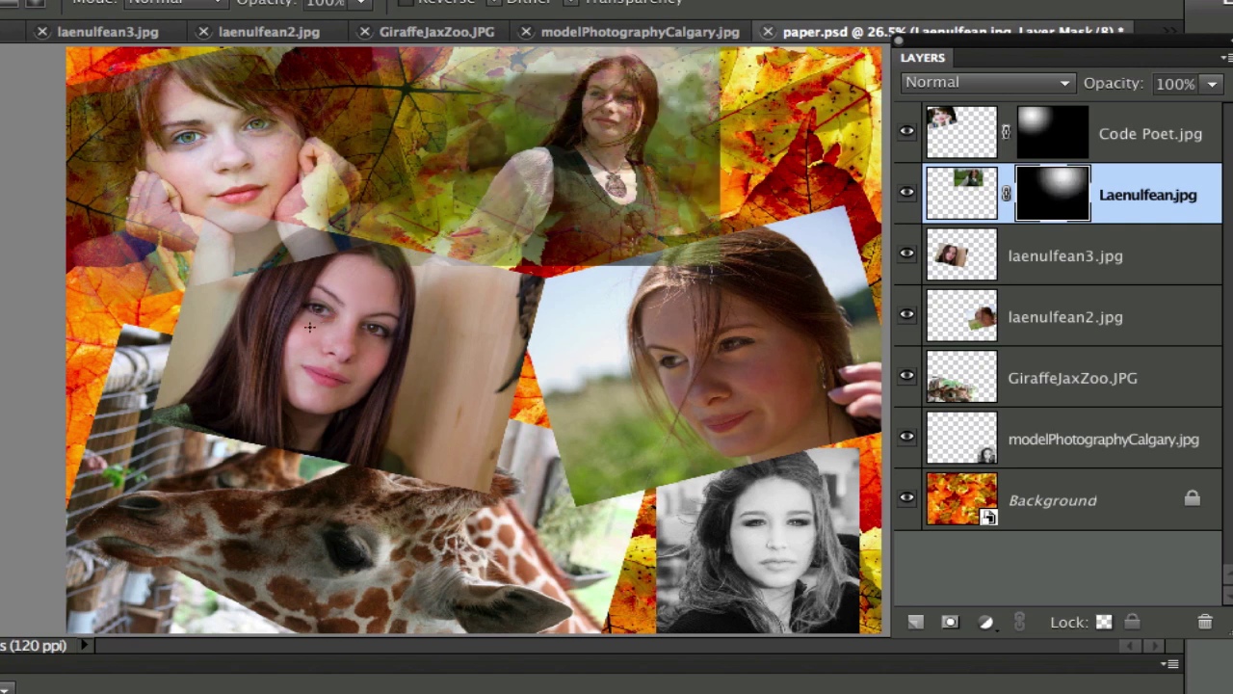
Mask the laenulfean3.jpg layer and draw a radial gradient outward from the face to blend the photo's edges.
left_click(1068, 254)
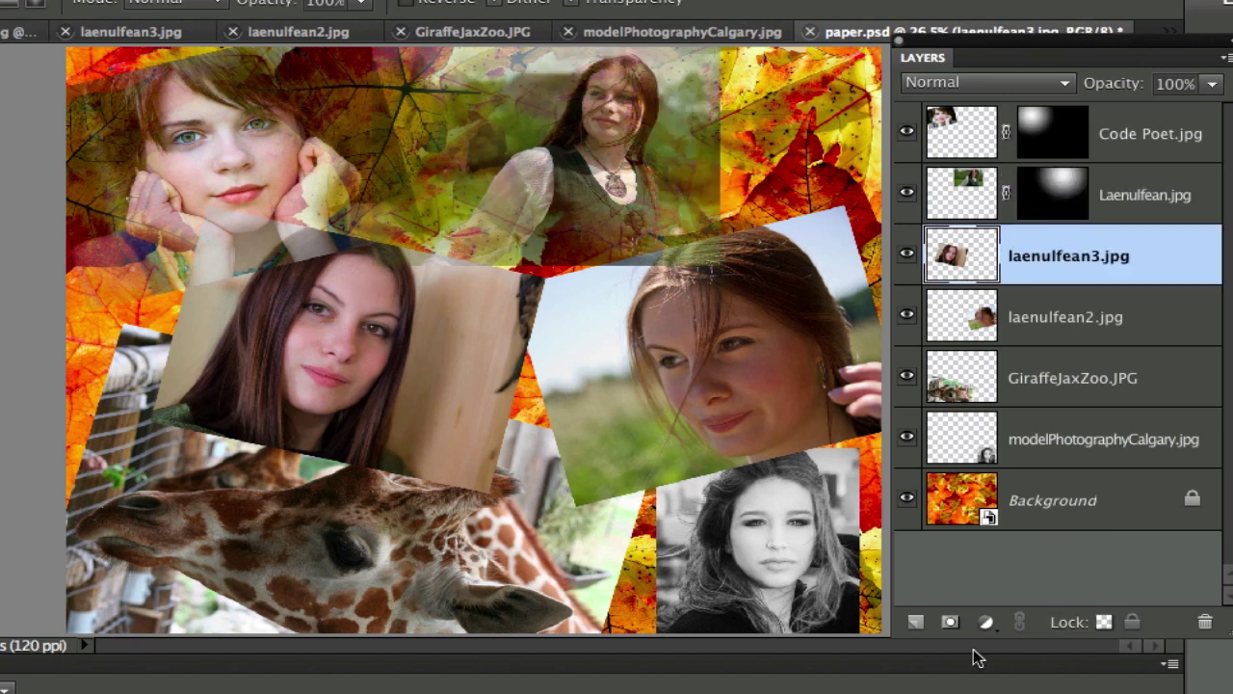
left_click(949, 621)
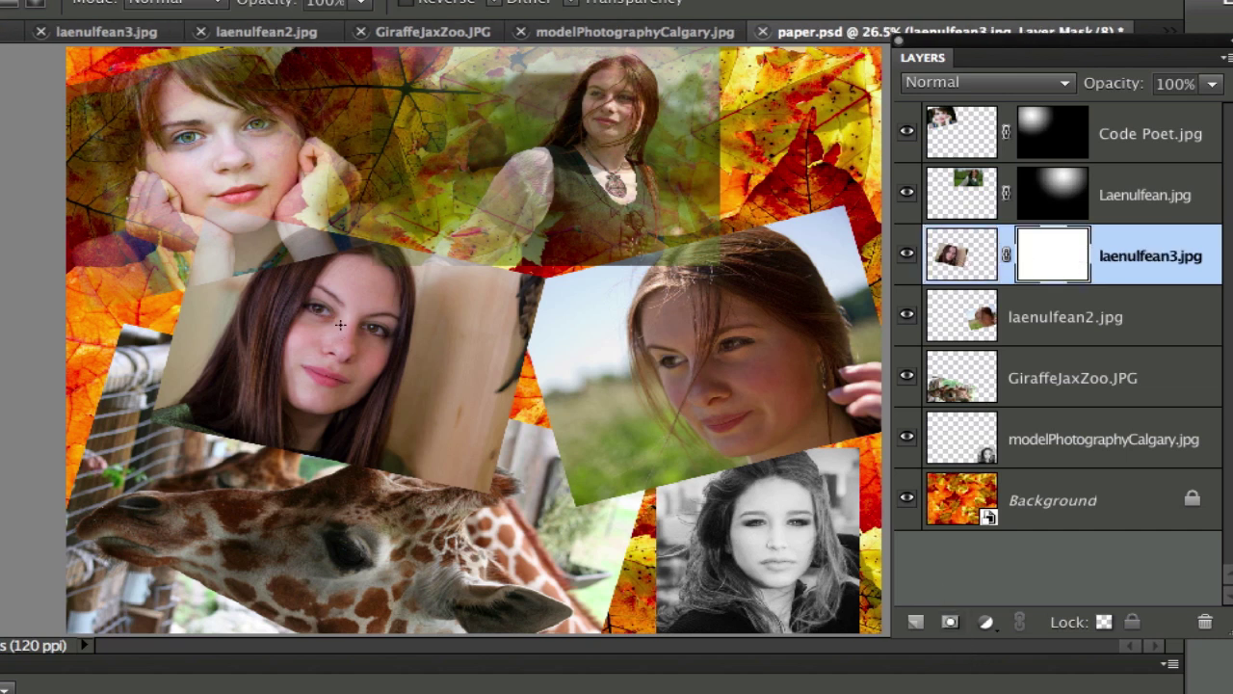
left_click_drag(345, 336, 117, 169)
left_click_drag(345, 334, 345, 335)
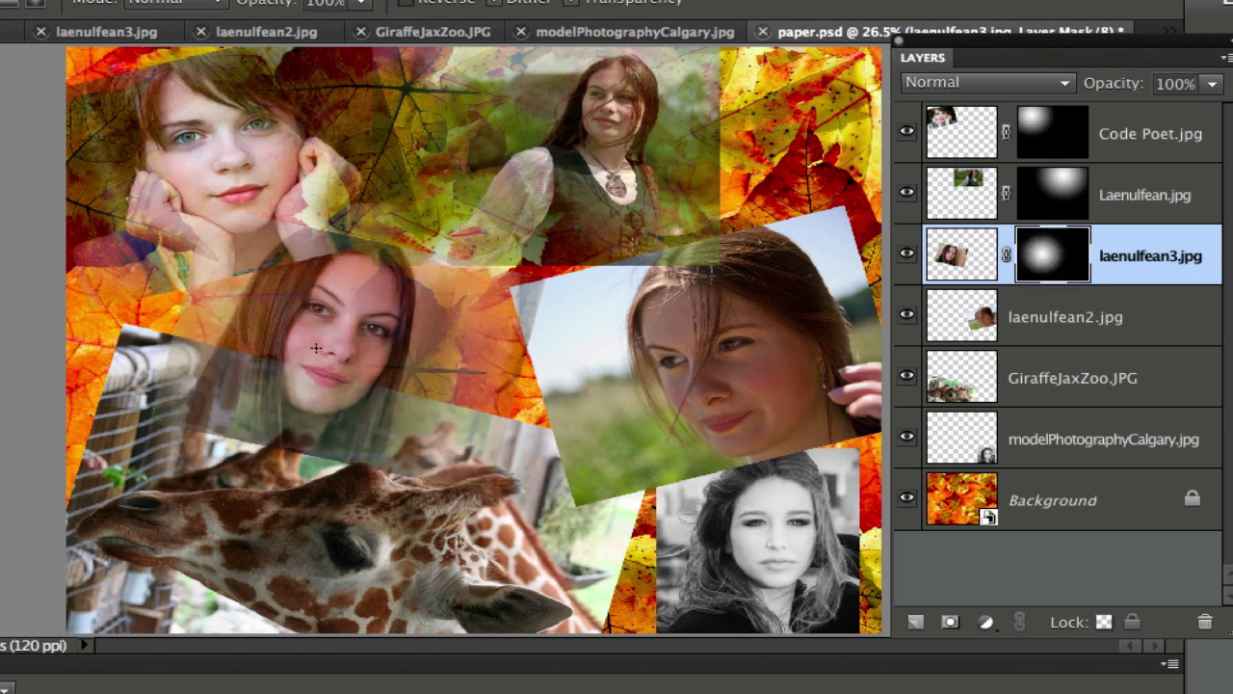
left_click_drag(331, 341, 104, 108)
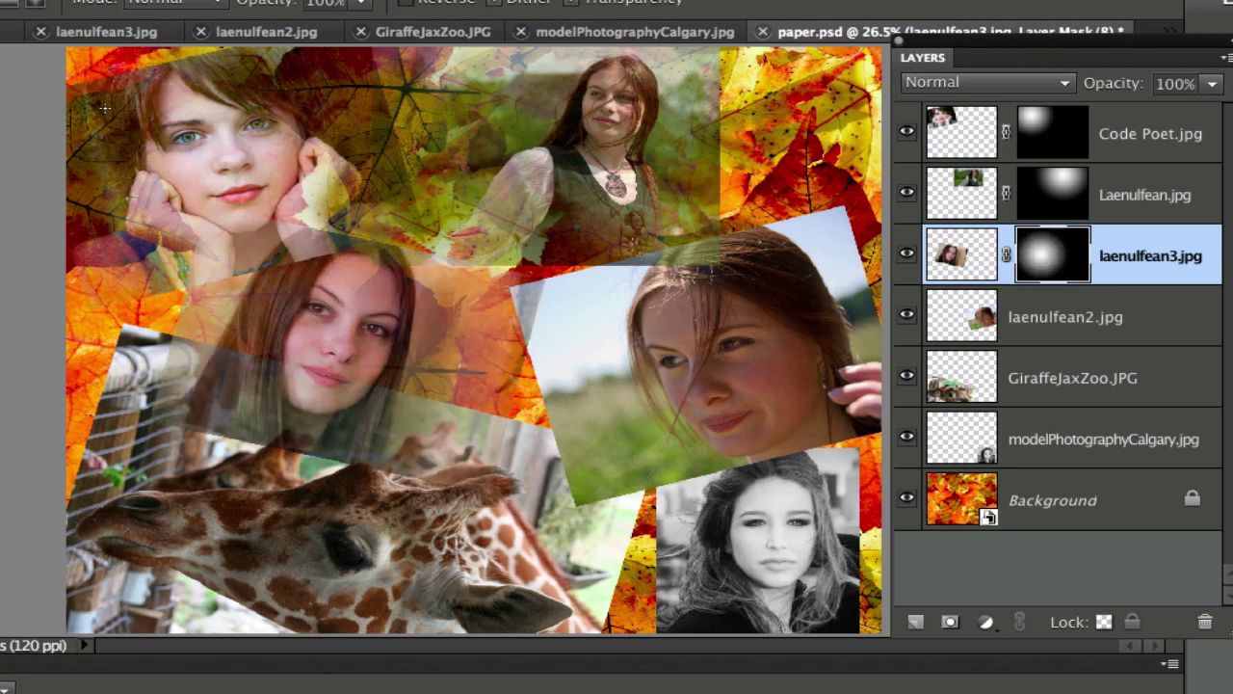
Add a layer mask to the laenulfean2.jpg layer with a radial gradient spreading outward from the woman's face.
left_click(1077, 326)
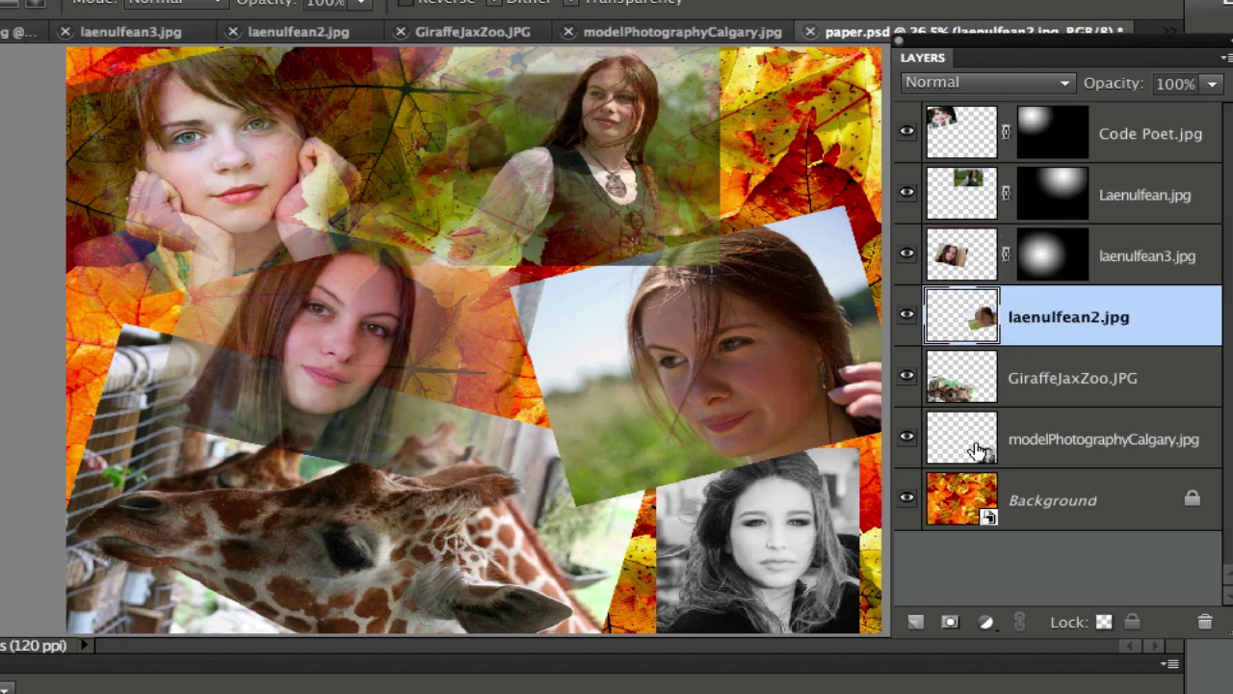
left_click(949, 621)
left_click_drag(717, 350, 496, 562)
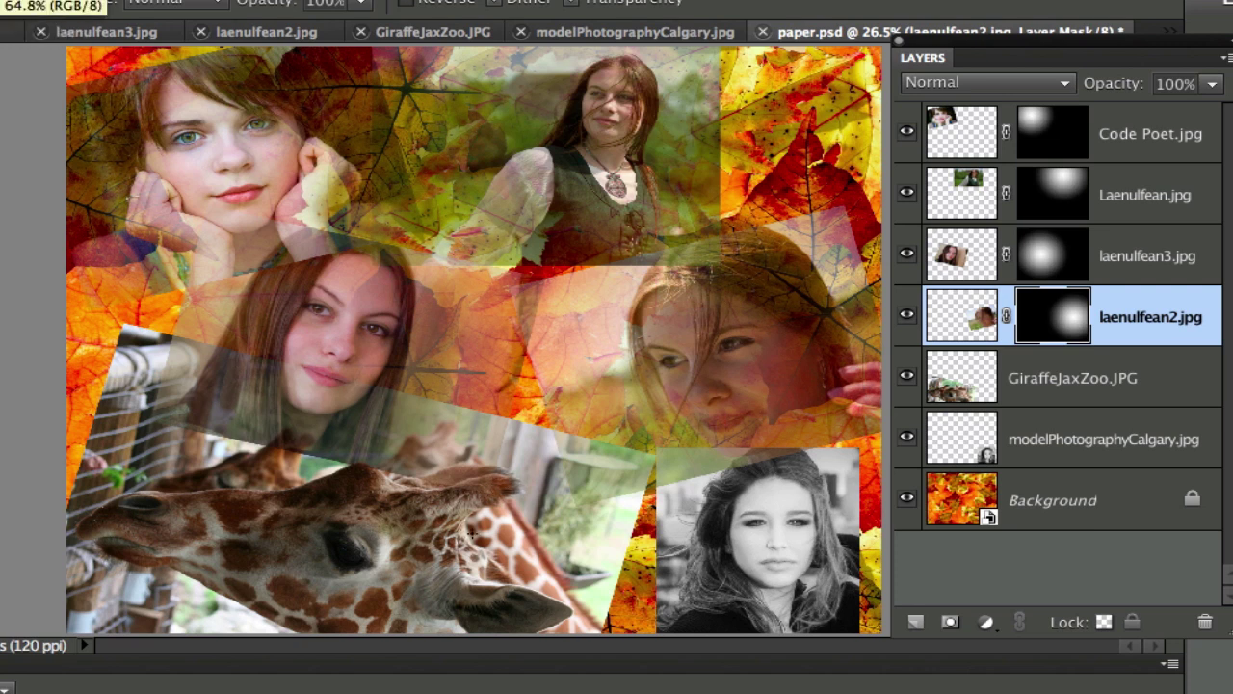
Mask the GiraffeJaxZoo.JPG layer with a linear gradient that keeps the photo's lower part and fades it out toward the top.
left_click(974, 381)
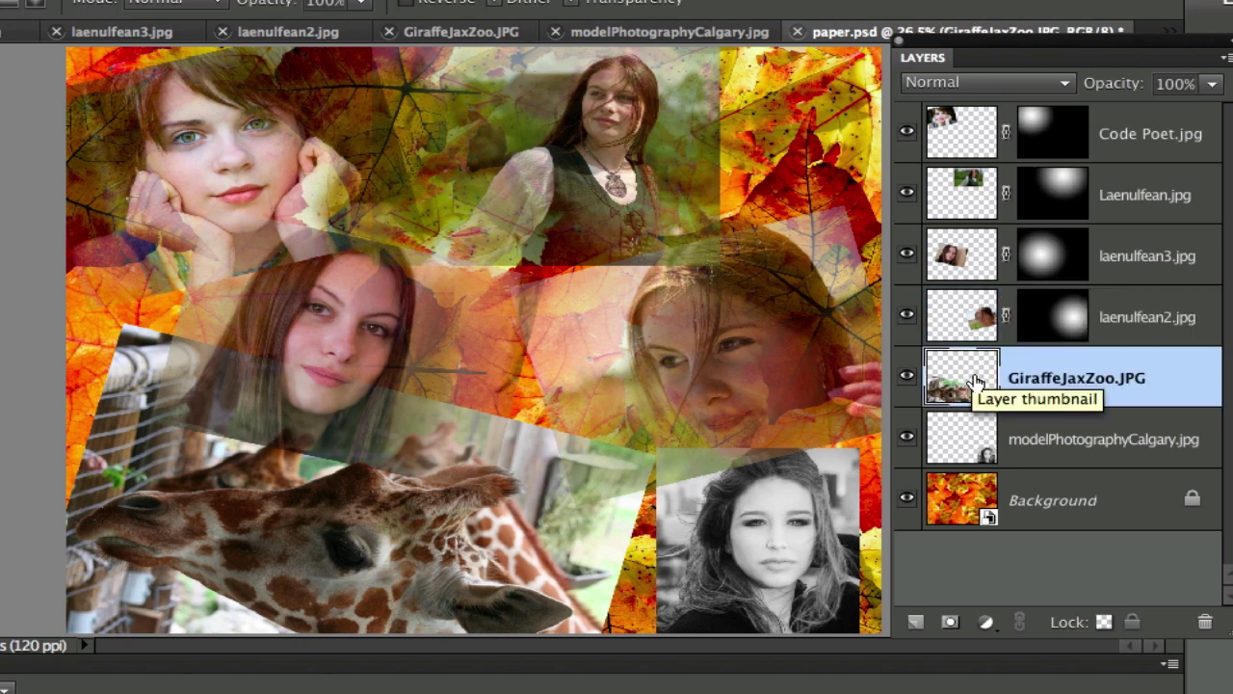
left_click(950, 622)
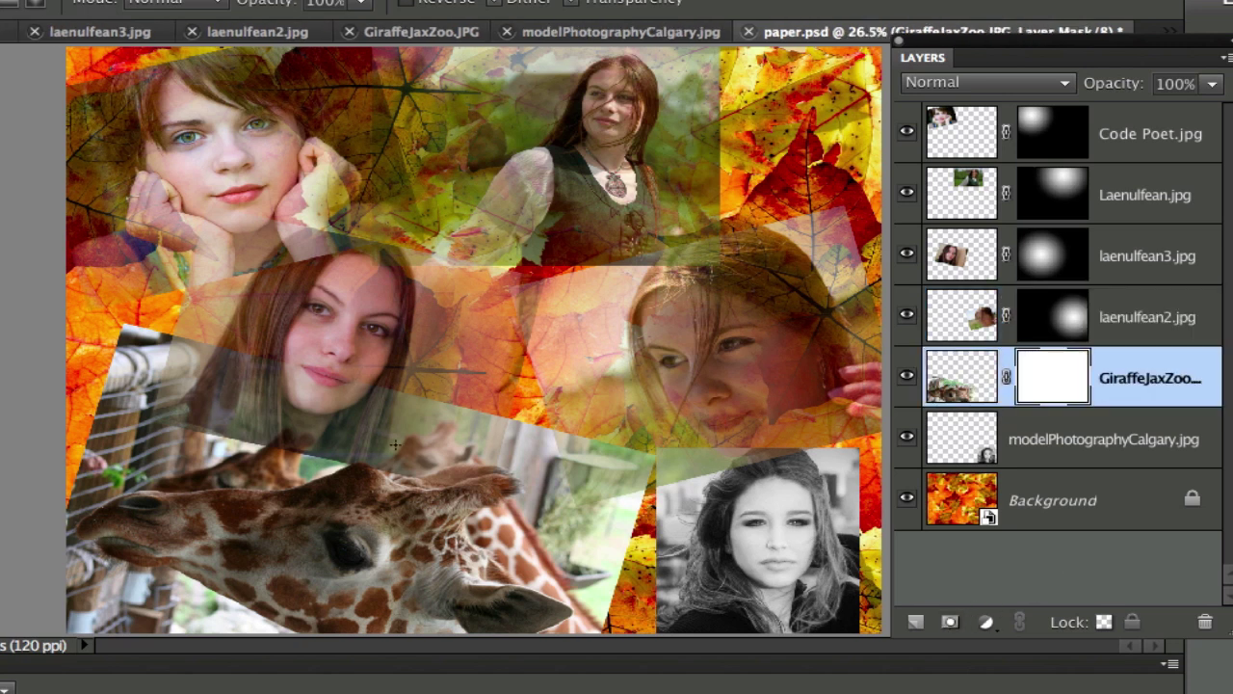
left_click_drag(398, 386, 291, 668)
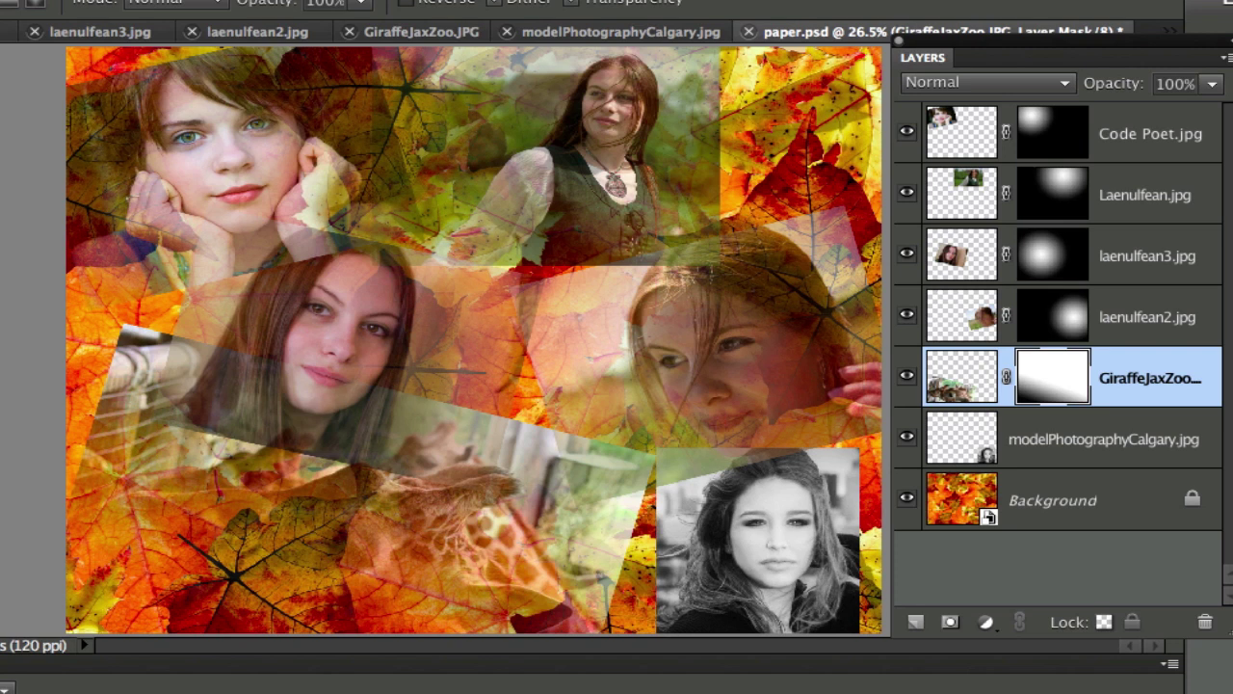
left_click_drag(454, 408, 347, 650)
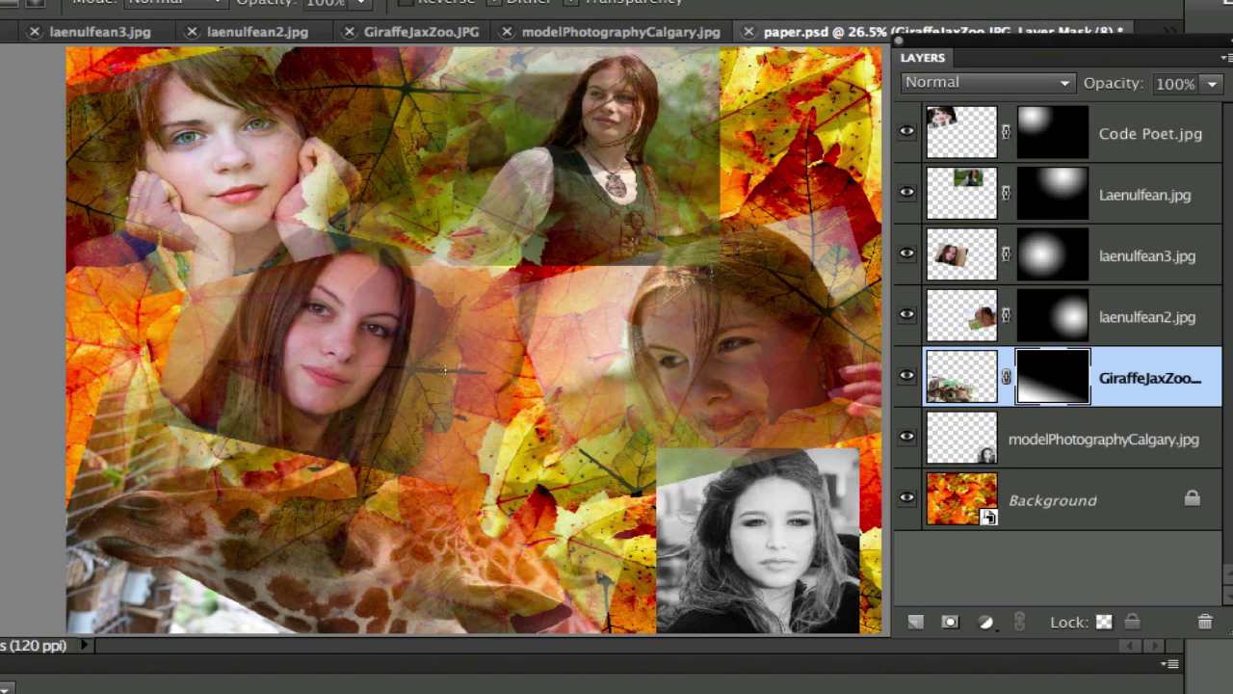
left_click_drag(472, 303, 356, 668)
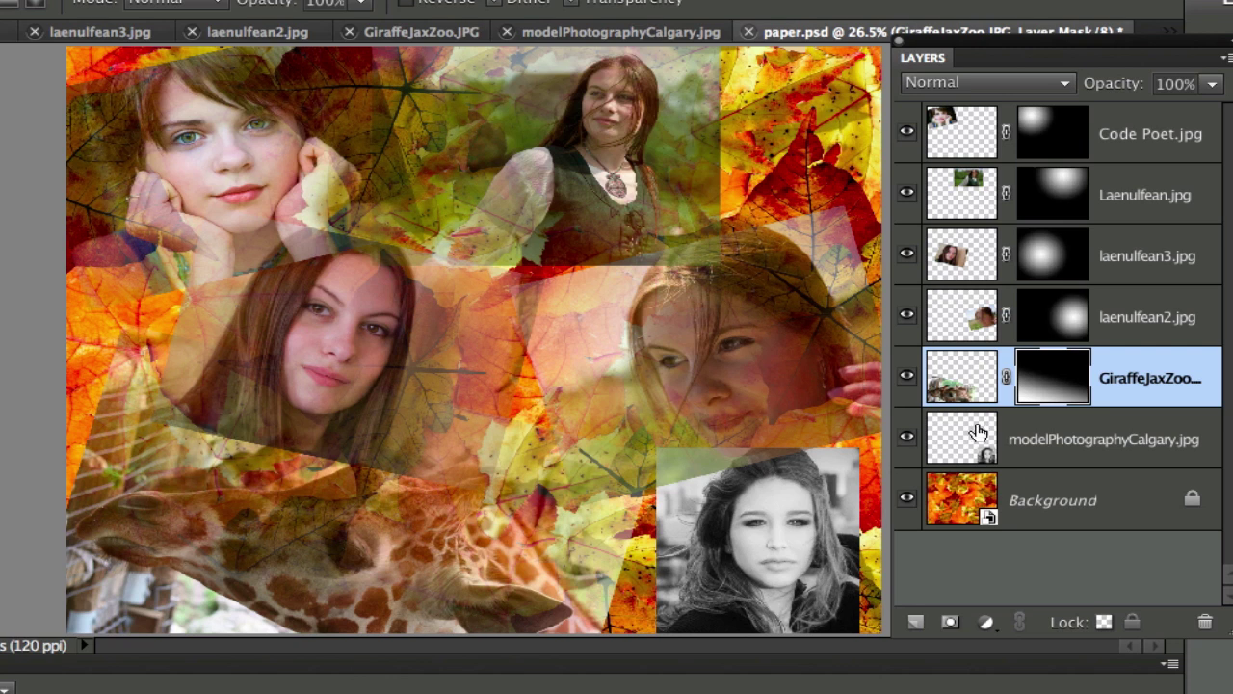
On the modelPhotographyCalgary.jpg layer, draw a freehand Lasso selection loosely around the woman.
left_click(1010, 438)
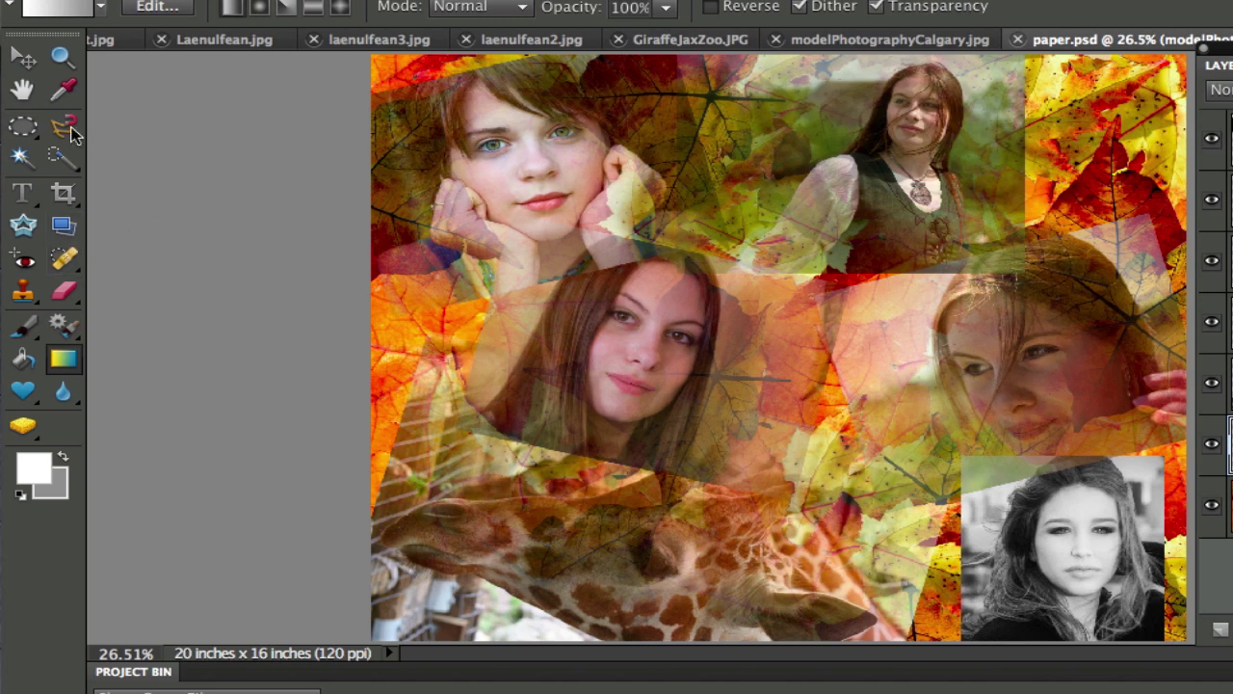
left_click_drag(69, 131, 123, 135)
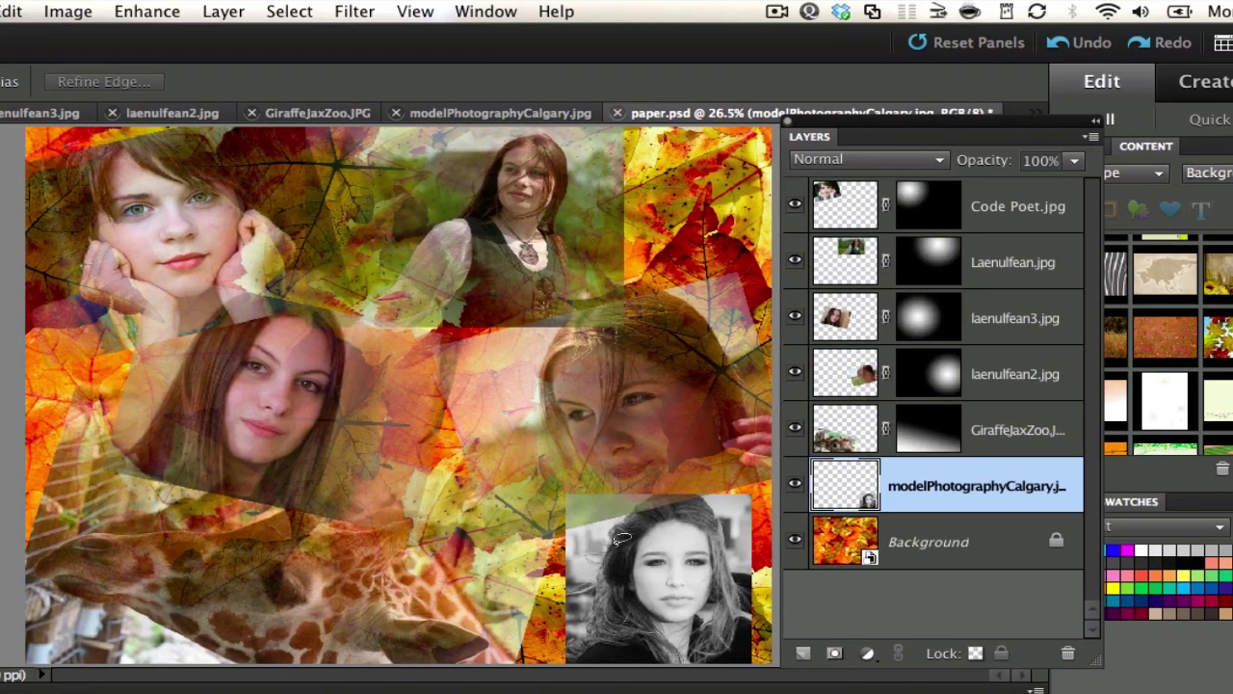
mouse_move(597, 546)
left_mouse_down()
mouse_move(606, 512)
mouse_move(664, 479)
mouse_move(697, 480)
mouse_move(724, 500)
mouse_move(758, 630)
mouse_move(707, 680)
mouse_move(640, 669)
mouse_move(597, 546)
left_mouse_up()
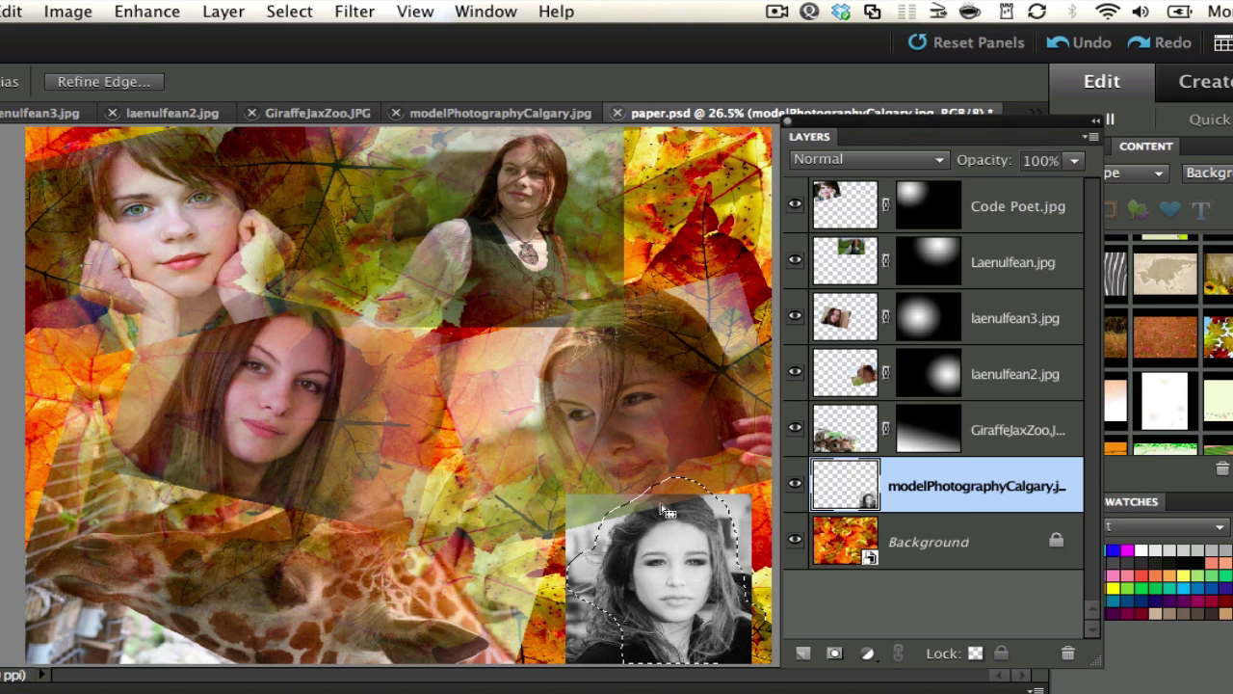
Feather the selection around the woman by 5 pixels and turn it into a layer mask on the modelPhotographyCalgary.jpg layer.
left_click(272, 9)
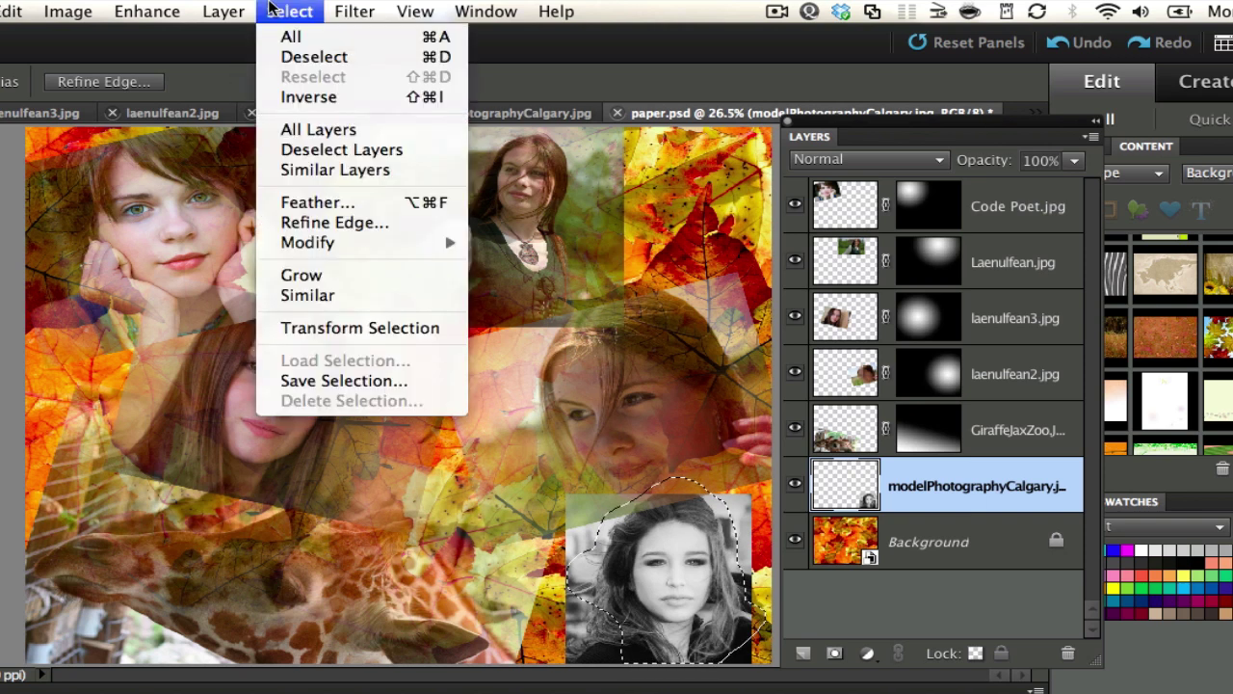
left_click(320, 210)
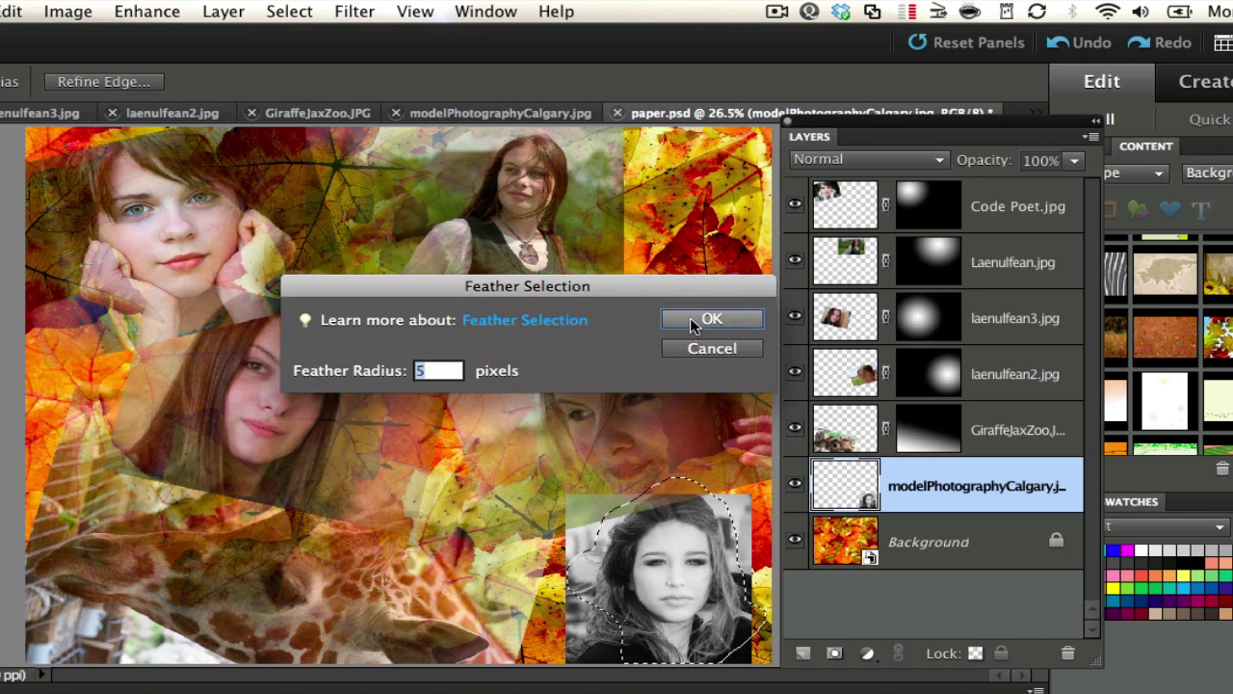
left_click(701, 320)
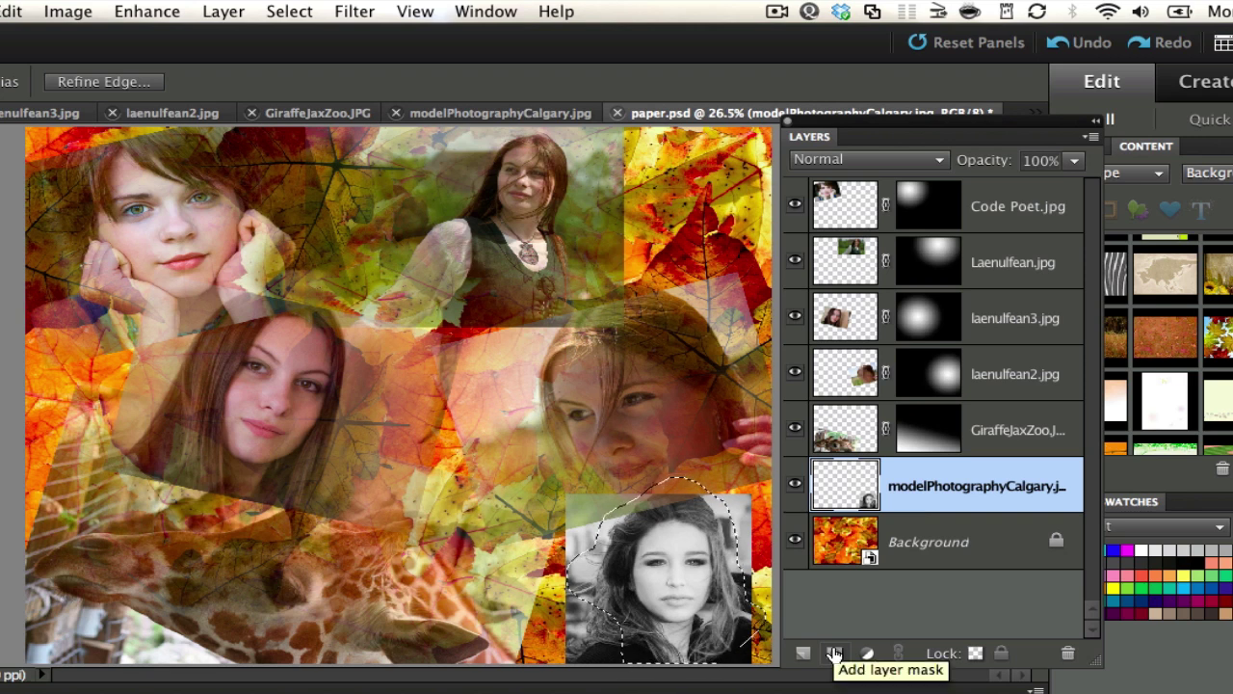
left_click(835, 654)
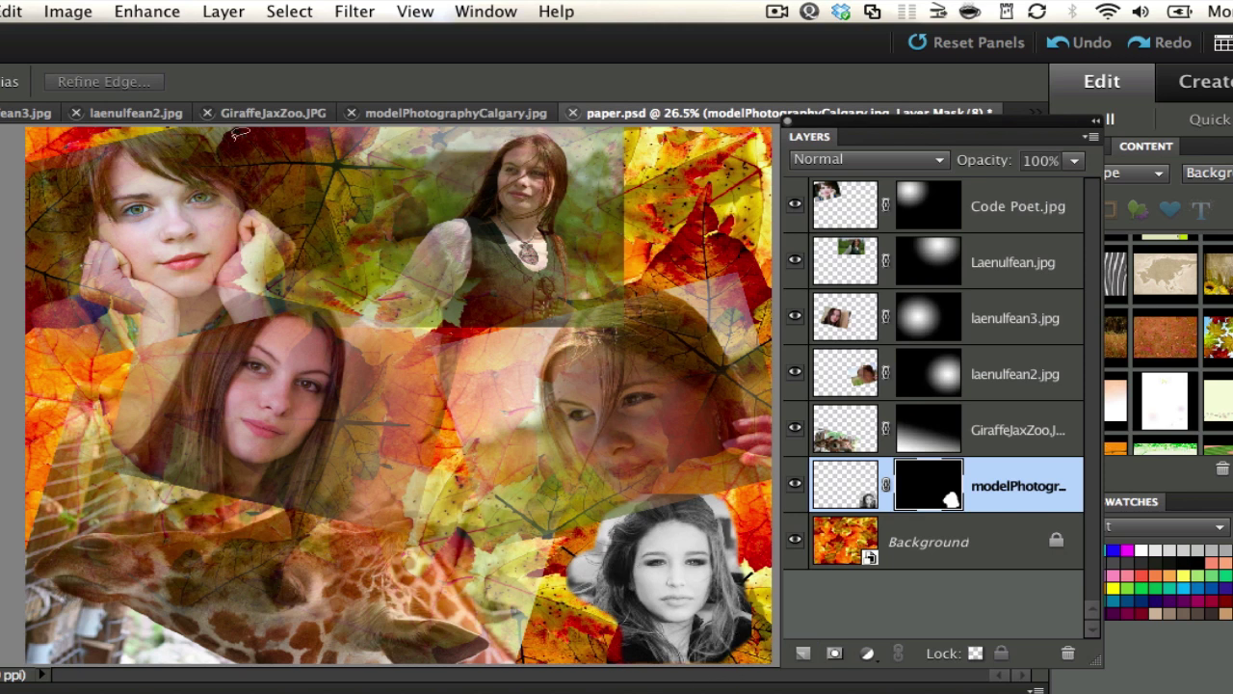
Revert paper.psd to its saved state and apply the red and orange autumn-leaves background from the content library.
left_click(7, 11)
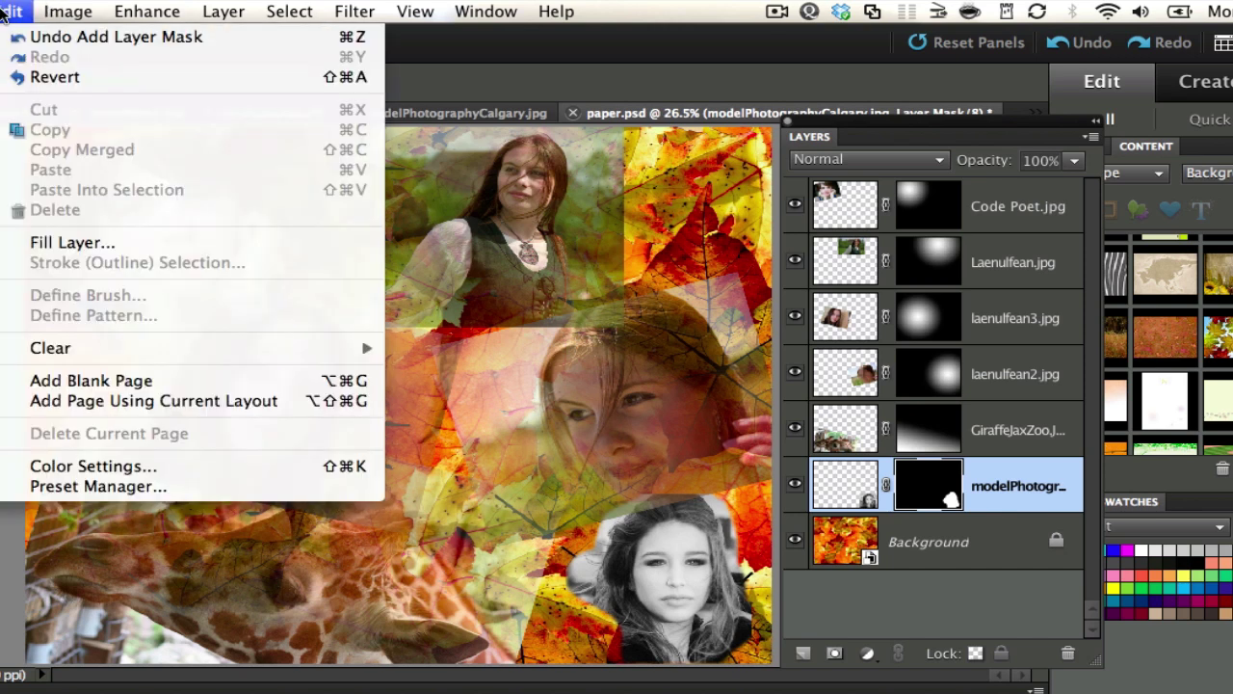
left_click(25, 77)
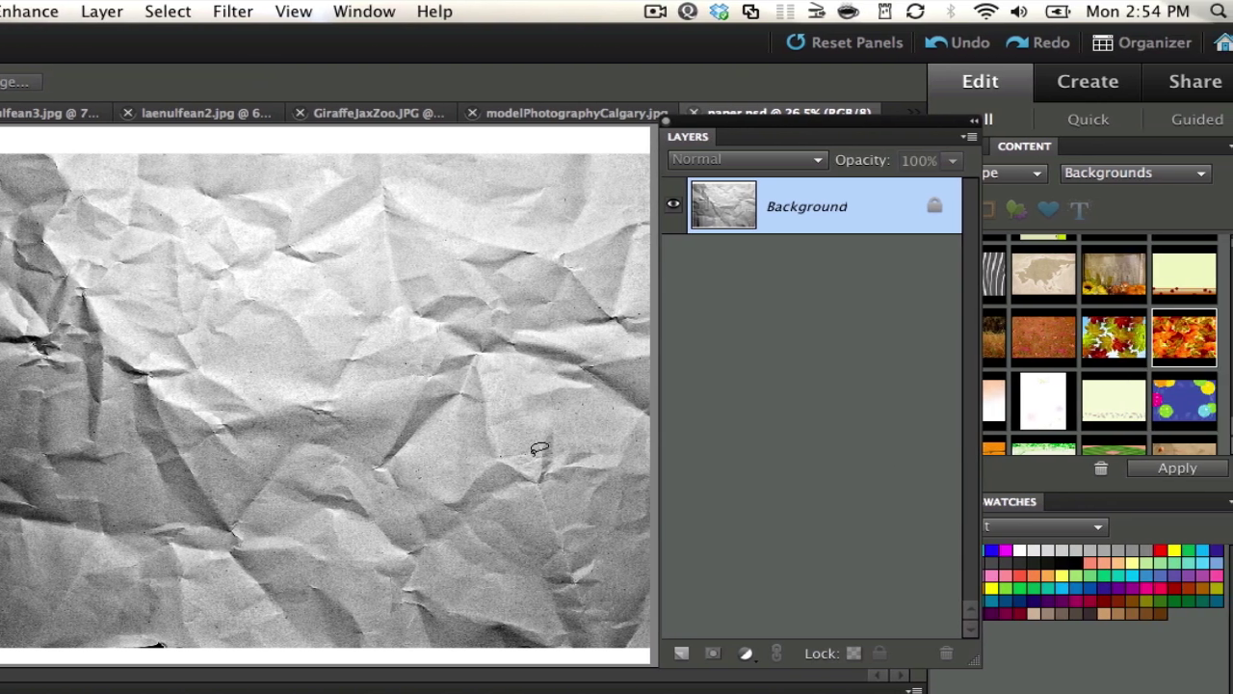
double_click(1172, 345)
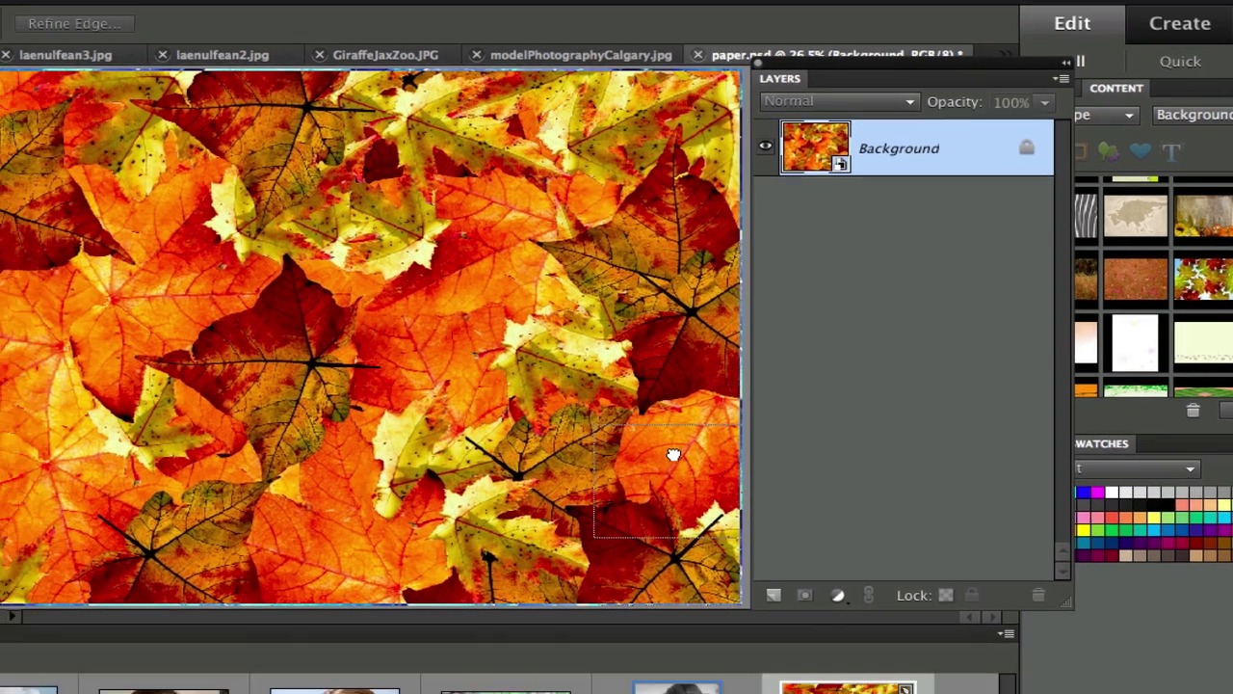
Add modelPhotographyCalgary.jpg to the collage, rotate it clockwise and place it in the upper-right corner of the canvas.
left_click_drag(584, 690, 276, 340)
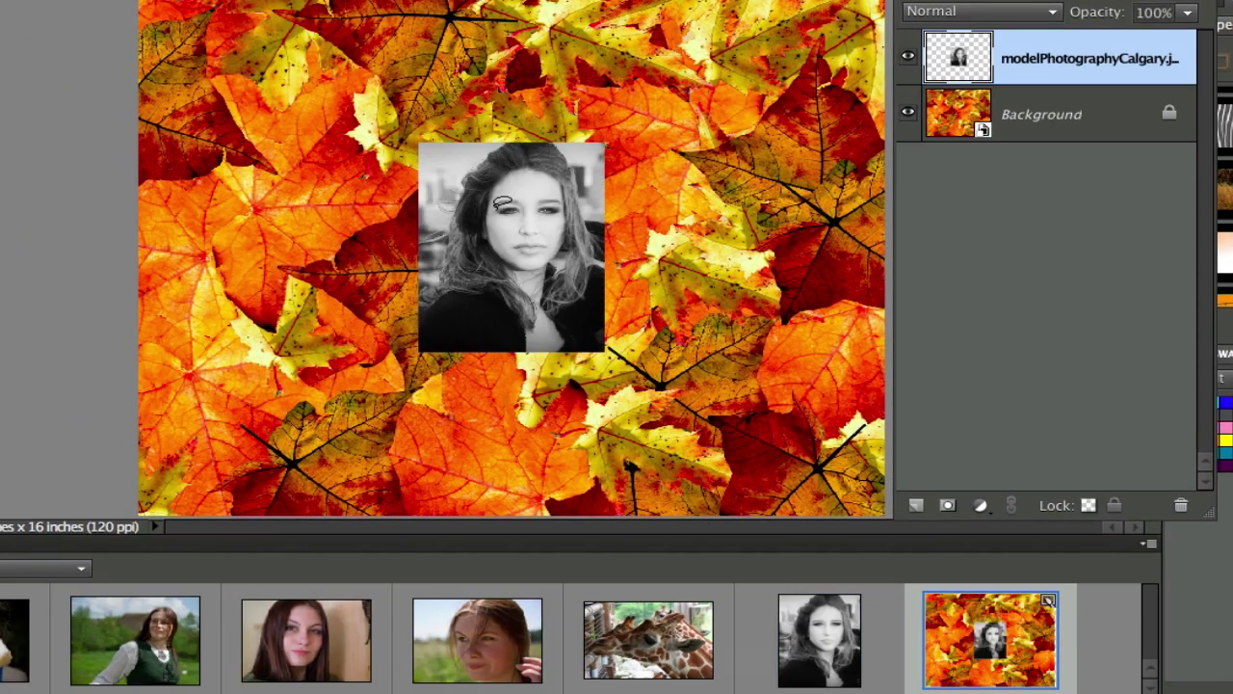
left_click(510, 246)
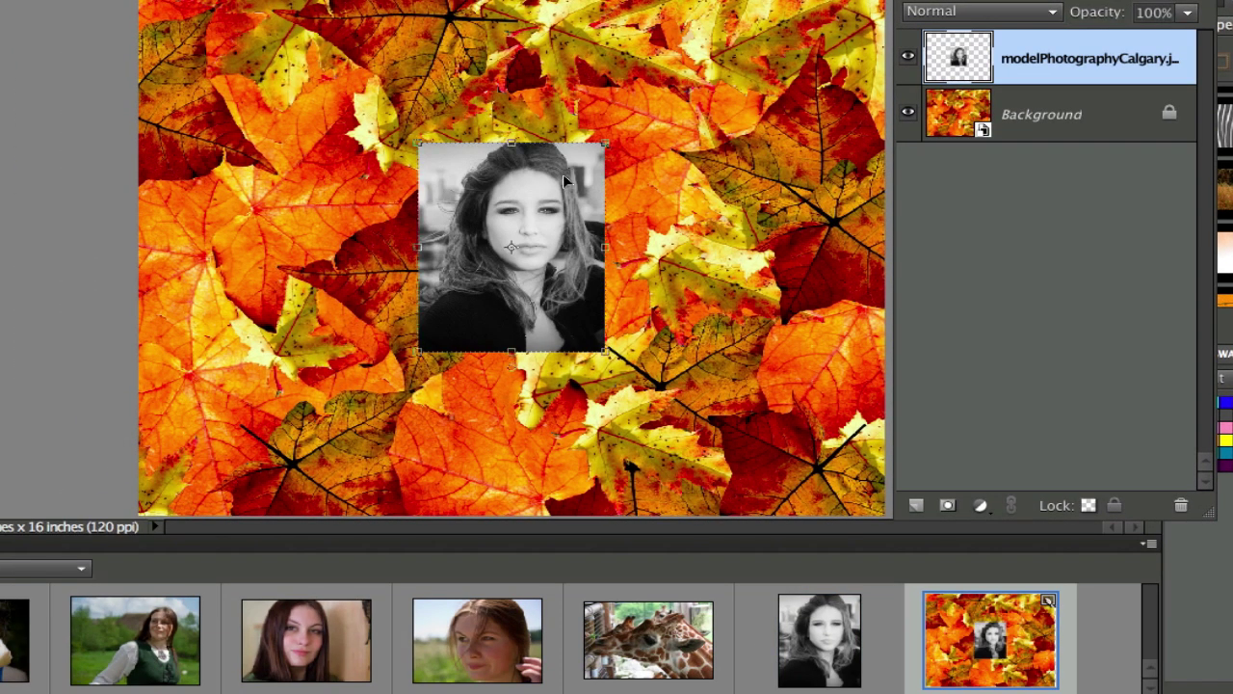
left_click_drag(611, 137, 834, 60)
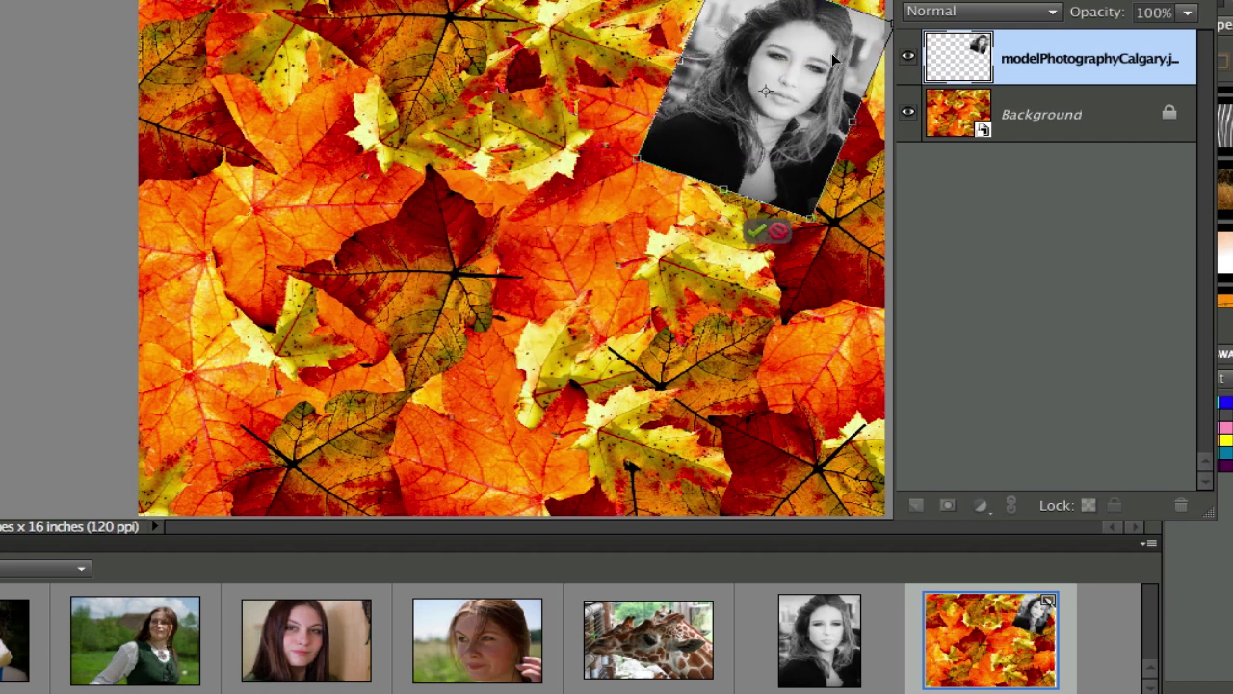
key("Return")
Add GiraffeJaxZoo.JPG, scale it down, tilt it counterclockwise and place it in the upper-left part of the canvas.
left_click_drag(668, 627, 567, 306)
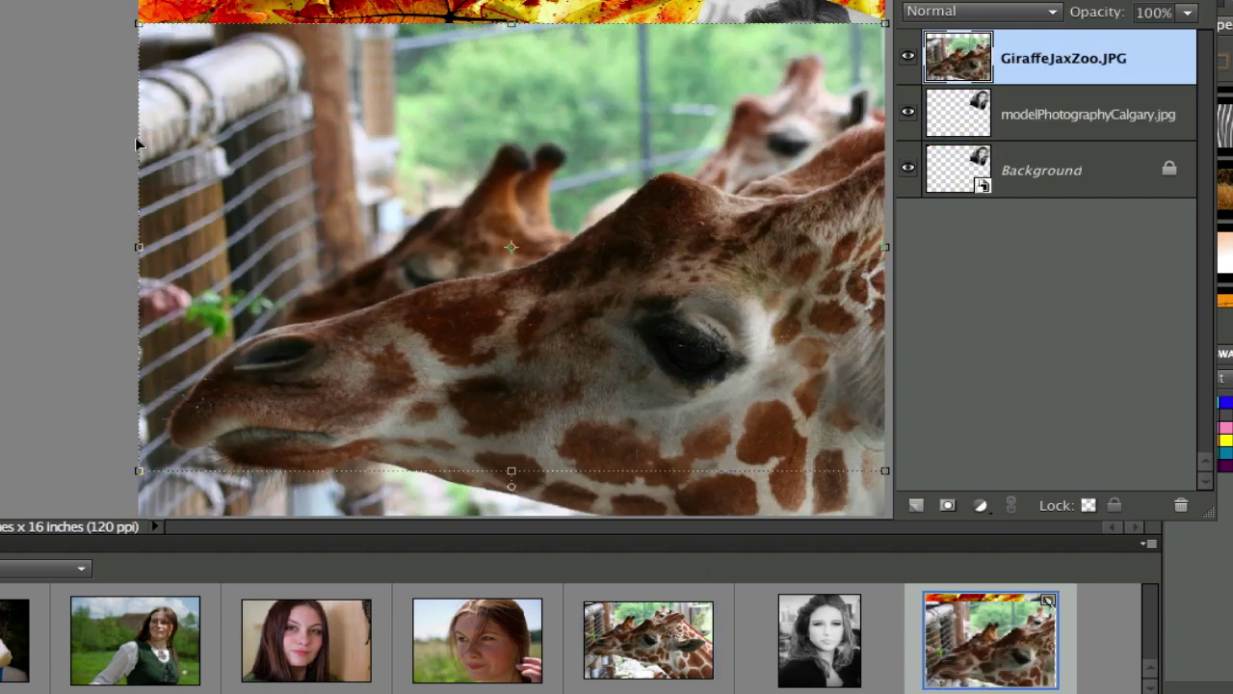
left_click_drag(140, 23, 300, 69)
left_click_drag(193, 279, 218, 313)
key("Return")
Add laenulfean2.jpg tilted counterclockwise in the canvas's lower-left corner, and laenulfean3.jpg just right of the canvas center.
left_click_drag(486, 636, 496, 396)
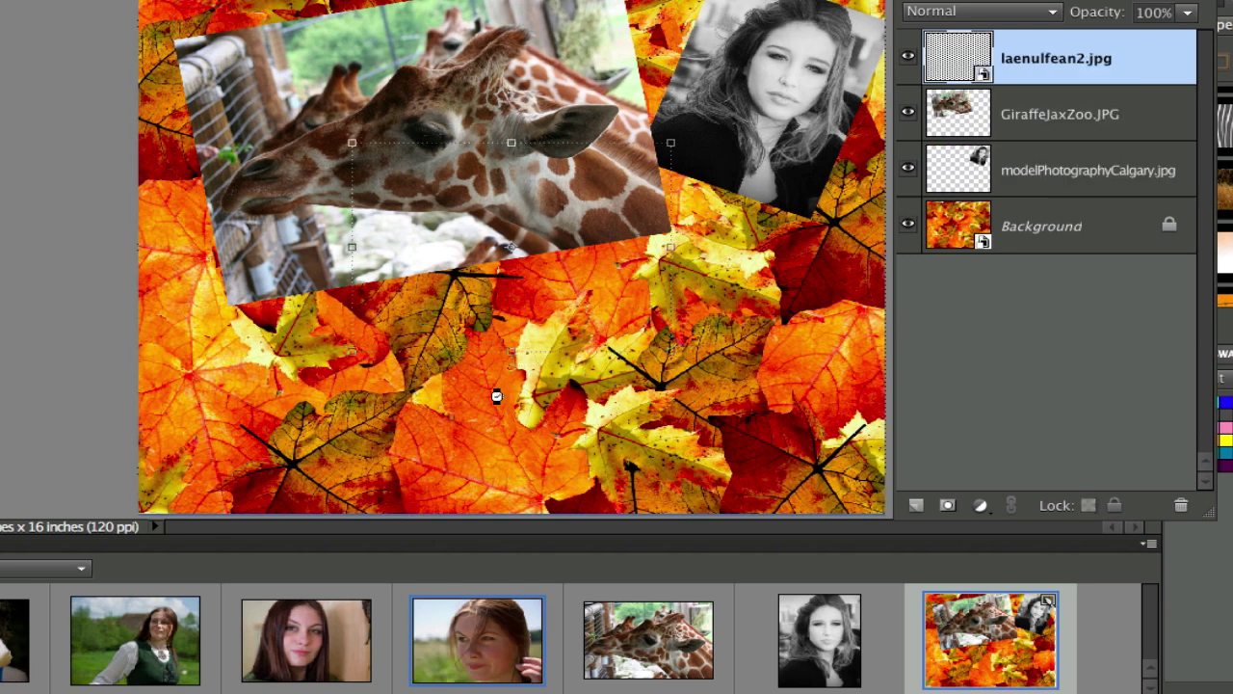
left_click_drag(519, 280, 329, 425)
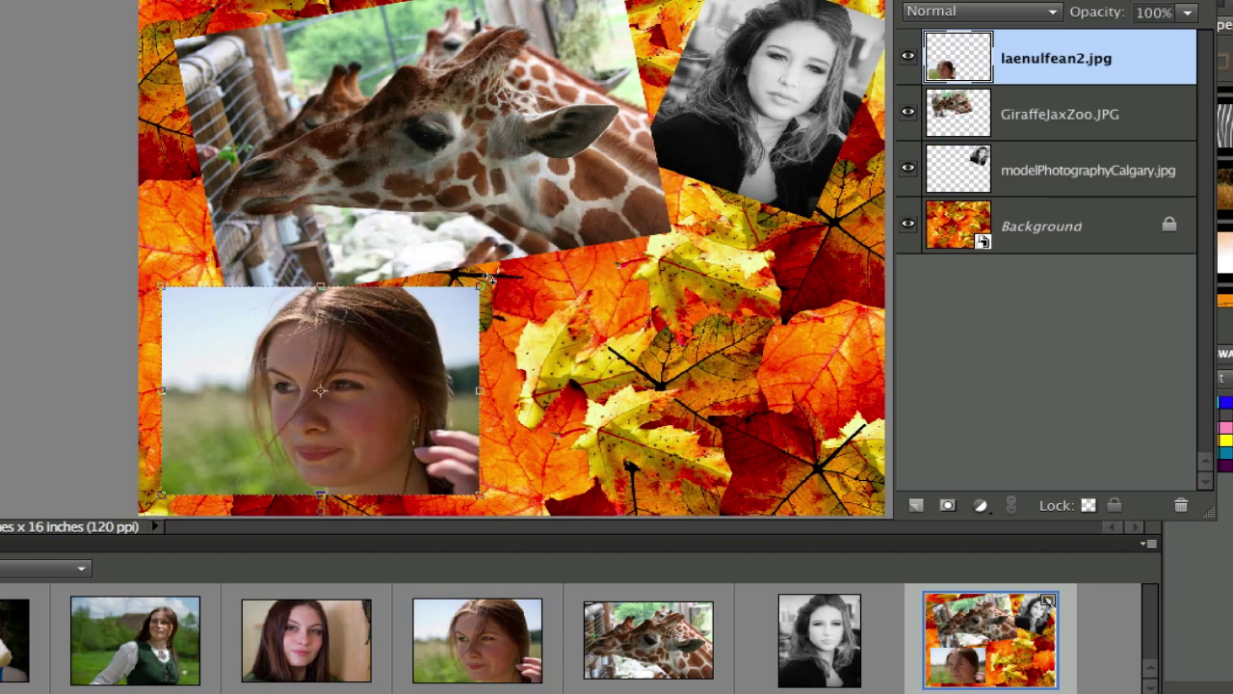
left_click_drag(490, 277, 463, 245)
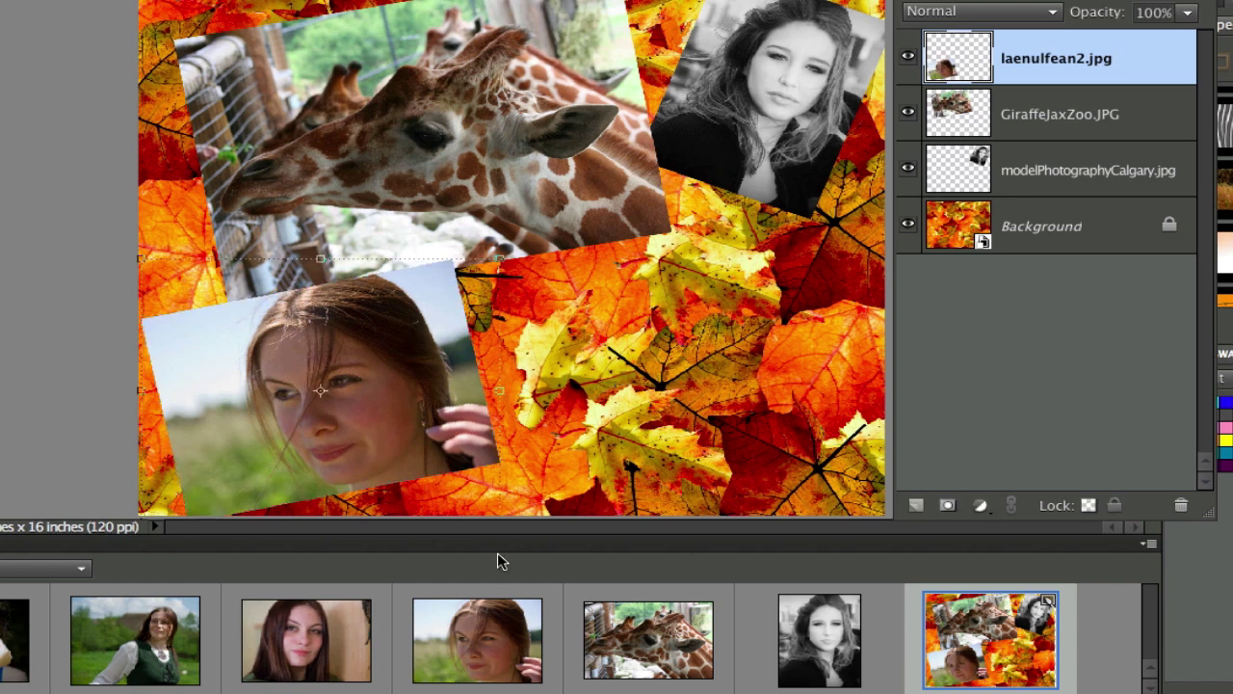
left_click_drag(318, 653, 694, 336)
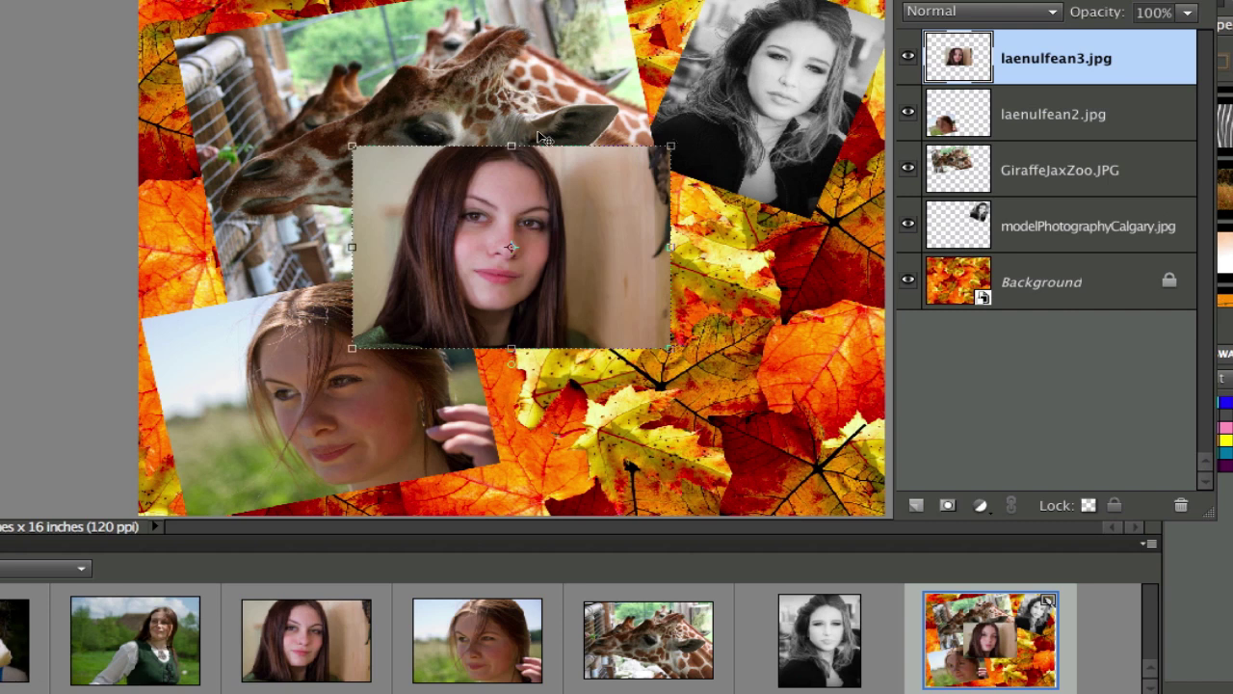
left_click_drag(590, 217, 661, 229)
Add Laenulfean.jpg rotated clockwise at the canvas's right edge, and Code Poet.jpg upright along the bottom edge right of center.
left_click_drag(146, 645, 755, 355)
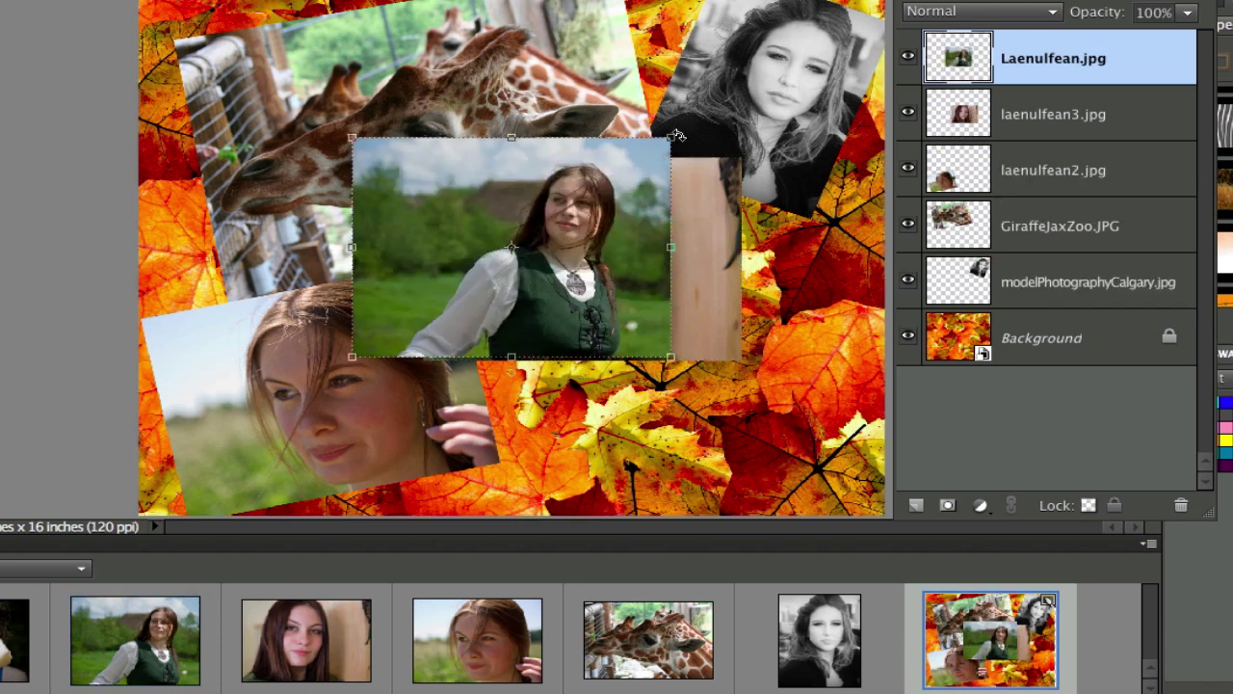
left_click_drag(680, 135, 728, 174)
left_click_drag(661, 210, 881, 254)
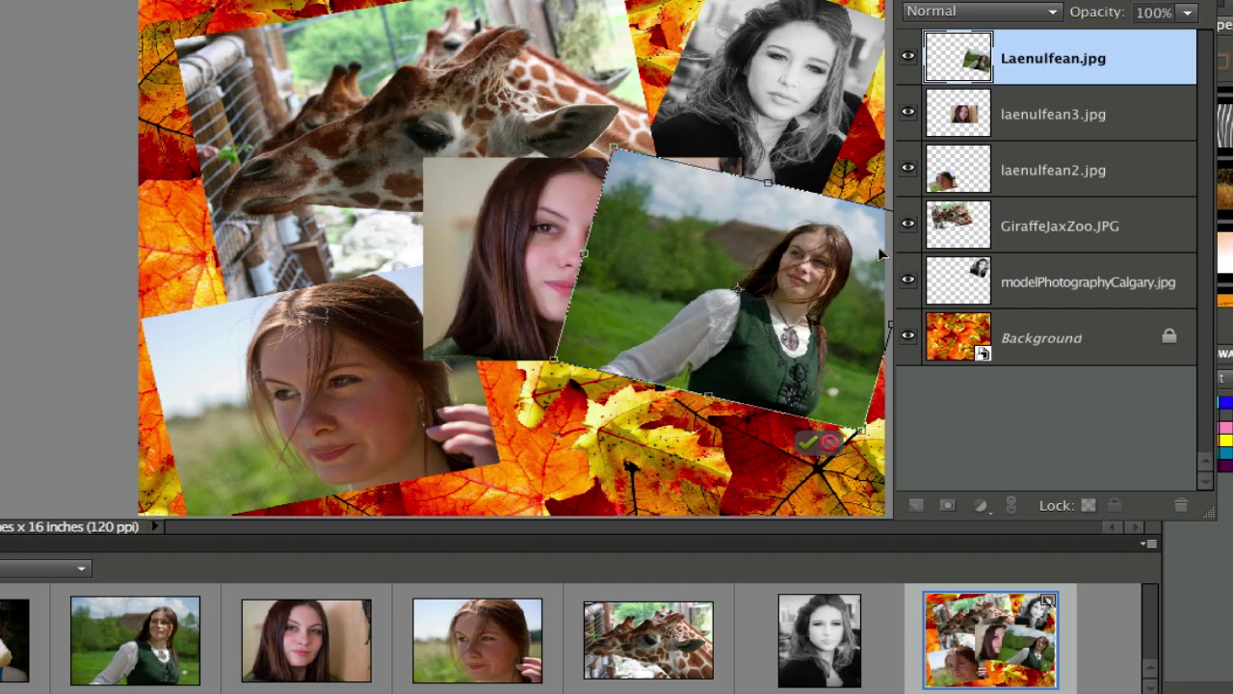
left_click(807, 441)
left_click_drag(204, 527, 605, 426)
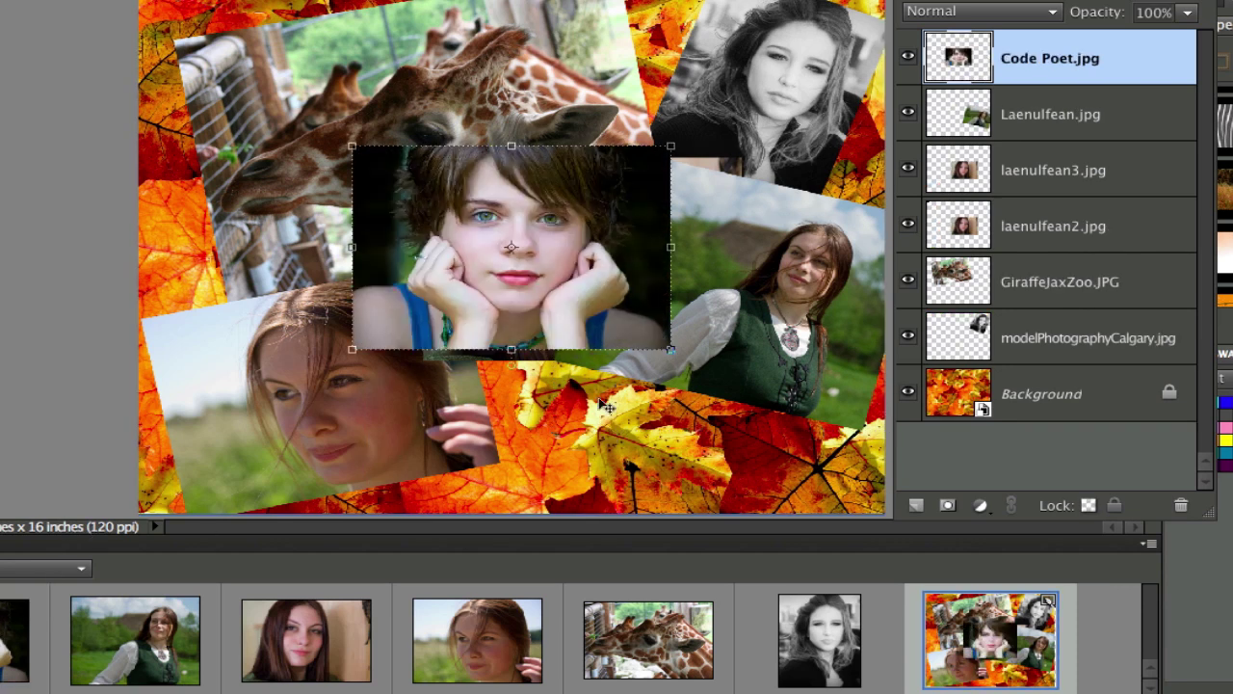
left_click_drag(552, 258, 687, 453)
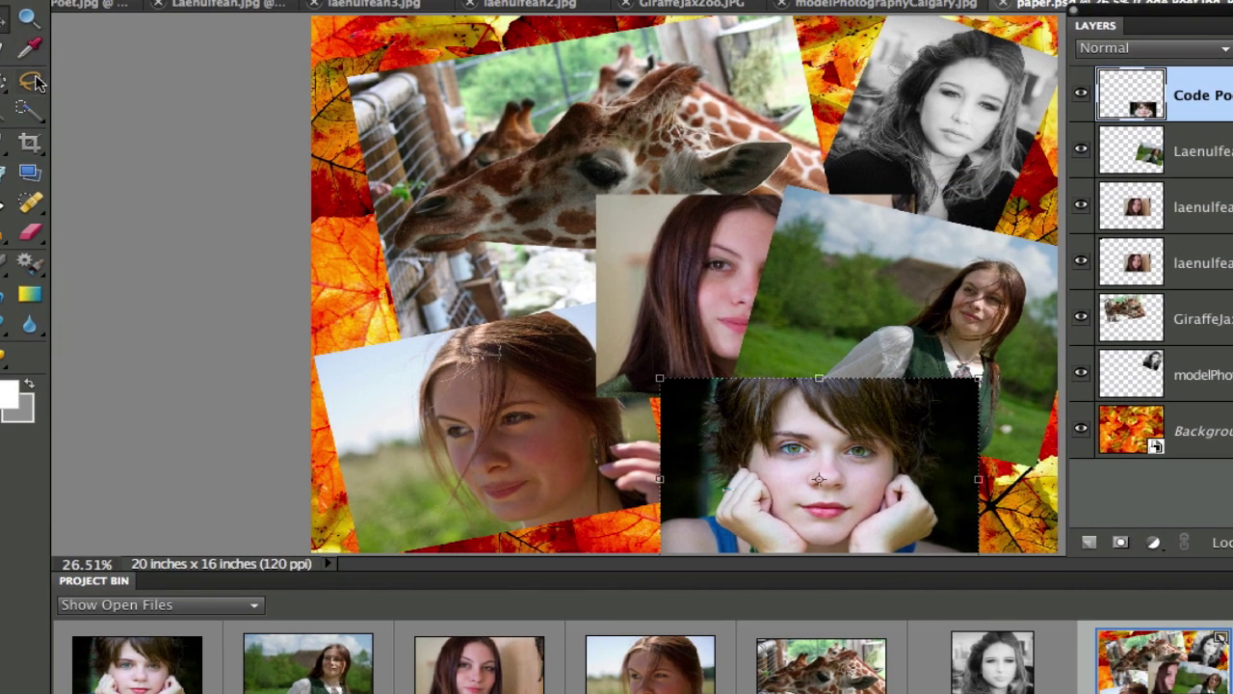
Lasso loosely around the woman on the Code Poet.jpg layer, feather the selection by 20 pixels and convert it to a layer mask.
left_click(34, 81)
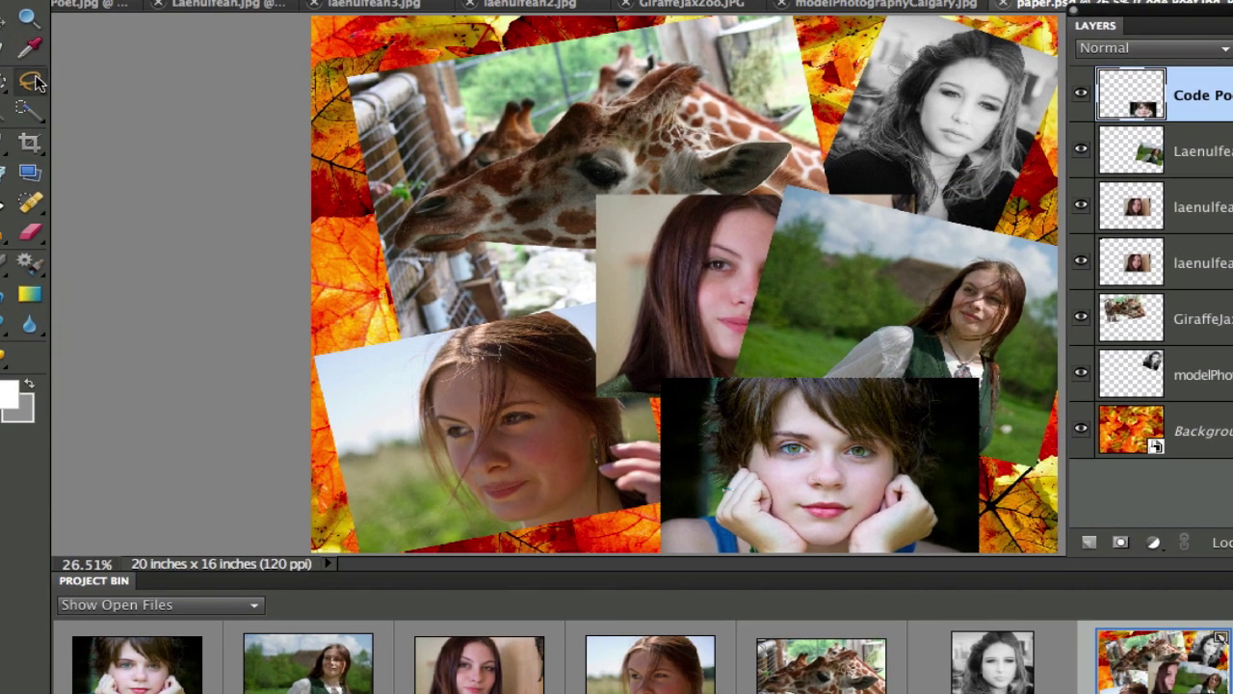
mouse_move(728, 366)
left_mouse_down()
mouse_move(685, 478)
mouse_move(641, 539)
mouse_move(895, 550)
mouse_move(969, 529)
mouse_move(991, 477)
mouse_move(964, 392)
mouse_move(927, 357)
mouse_move(762, 366)
left_mouse_up()
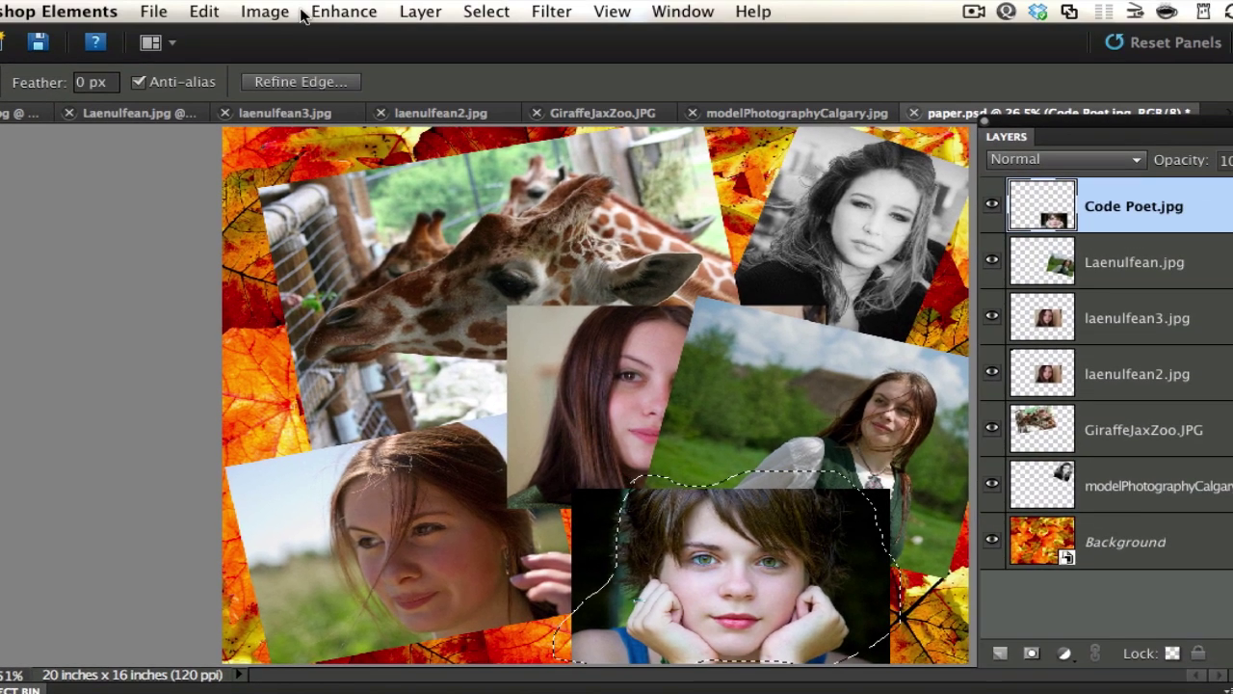
left_click(549, 10)
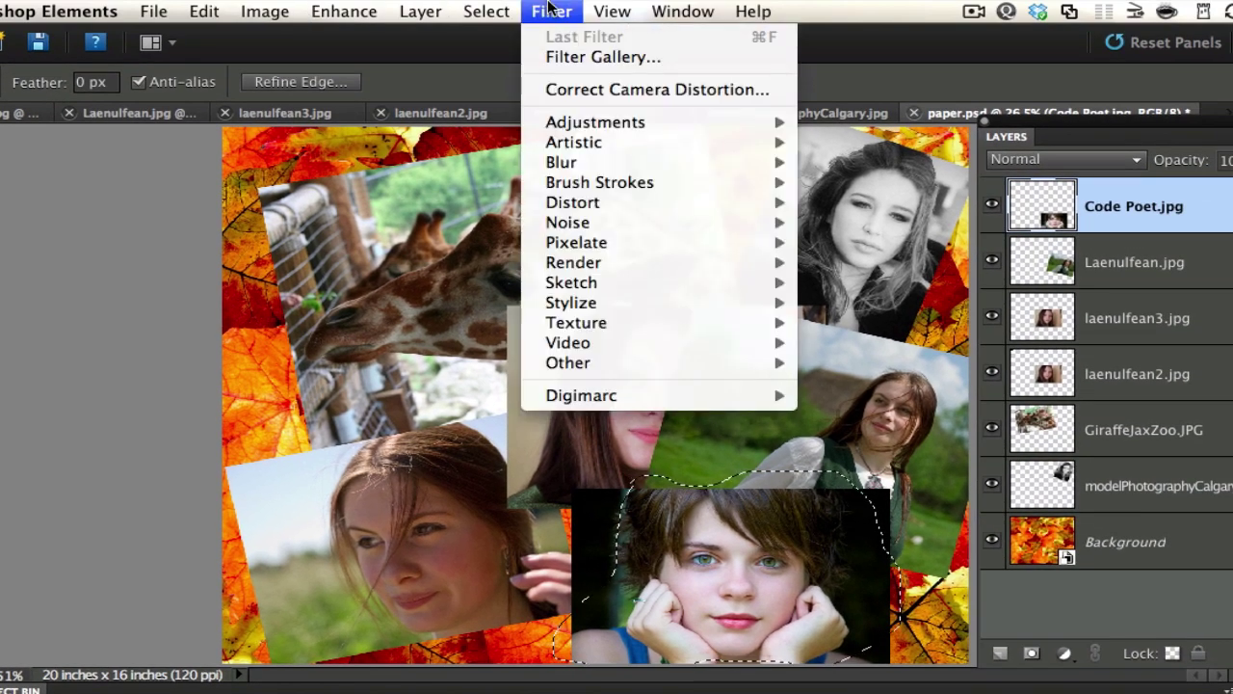
mouse_move(503, 9)
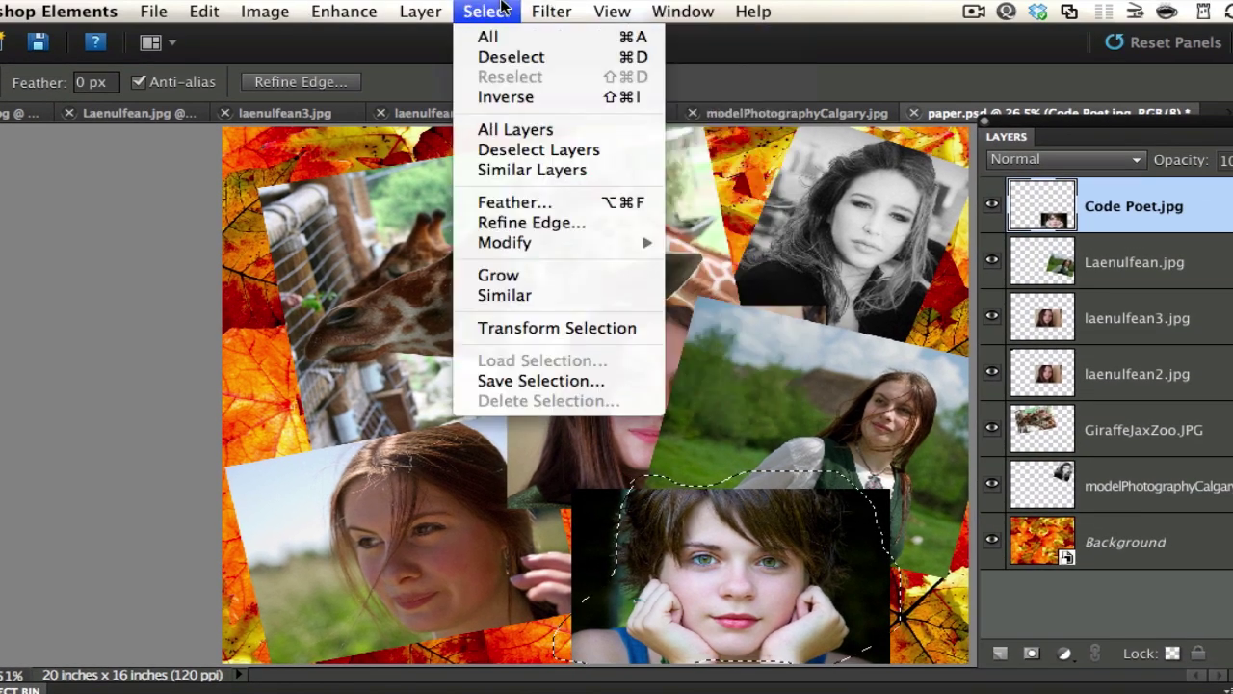
left_click(515, 202)
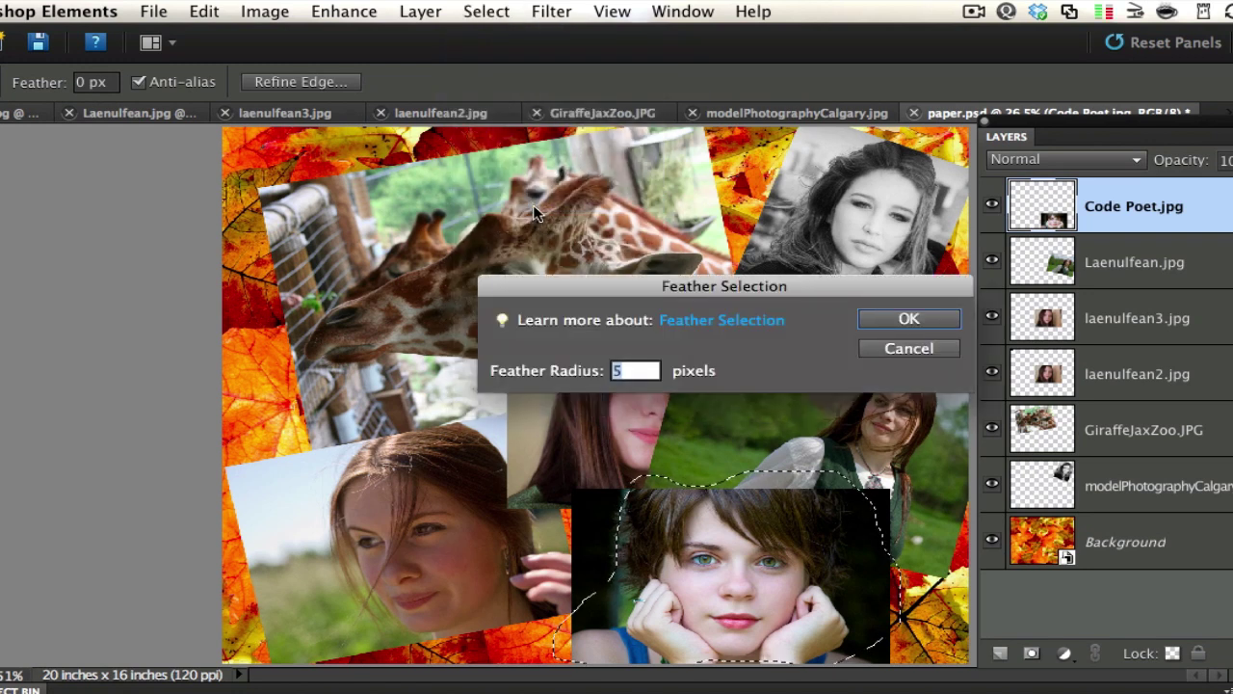
type("20")
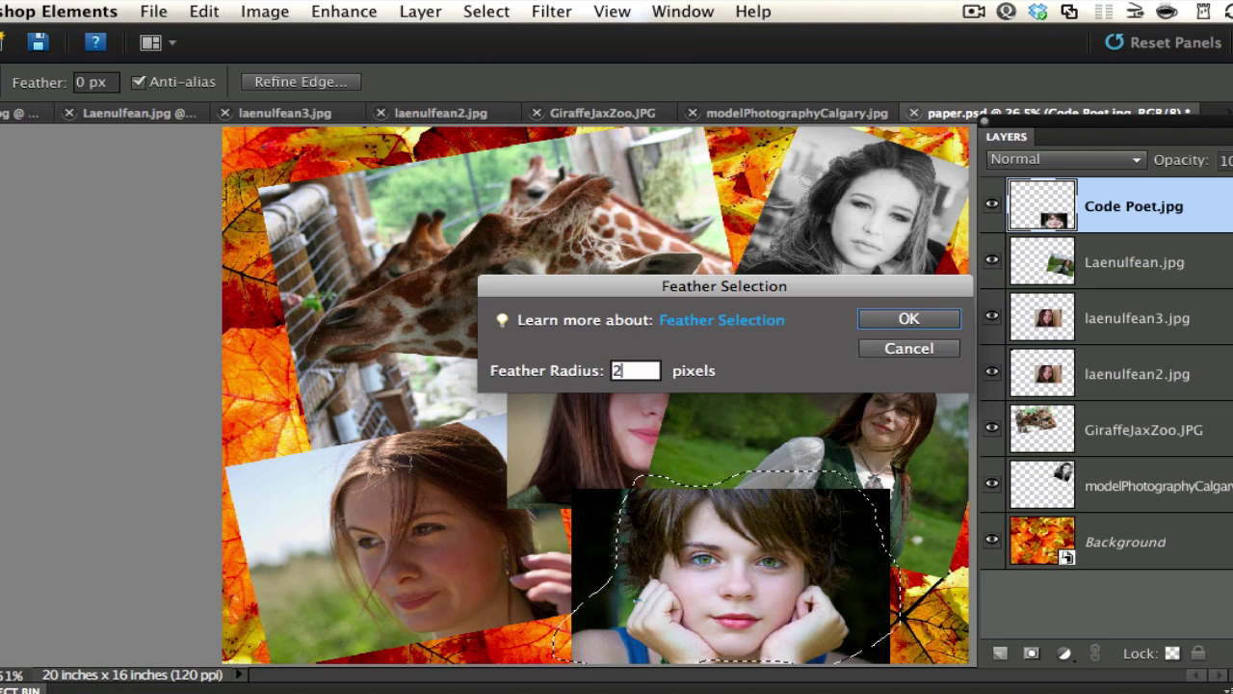
left_click(923, 319)
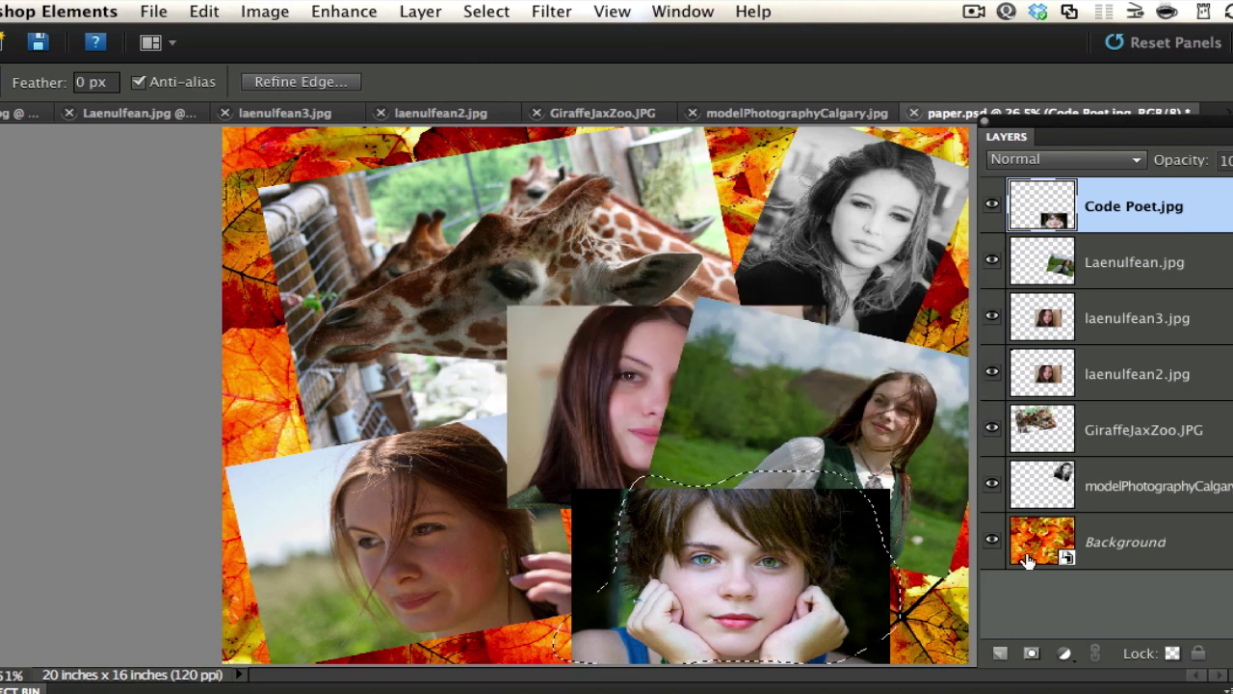
left_click(1030, 656)
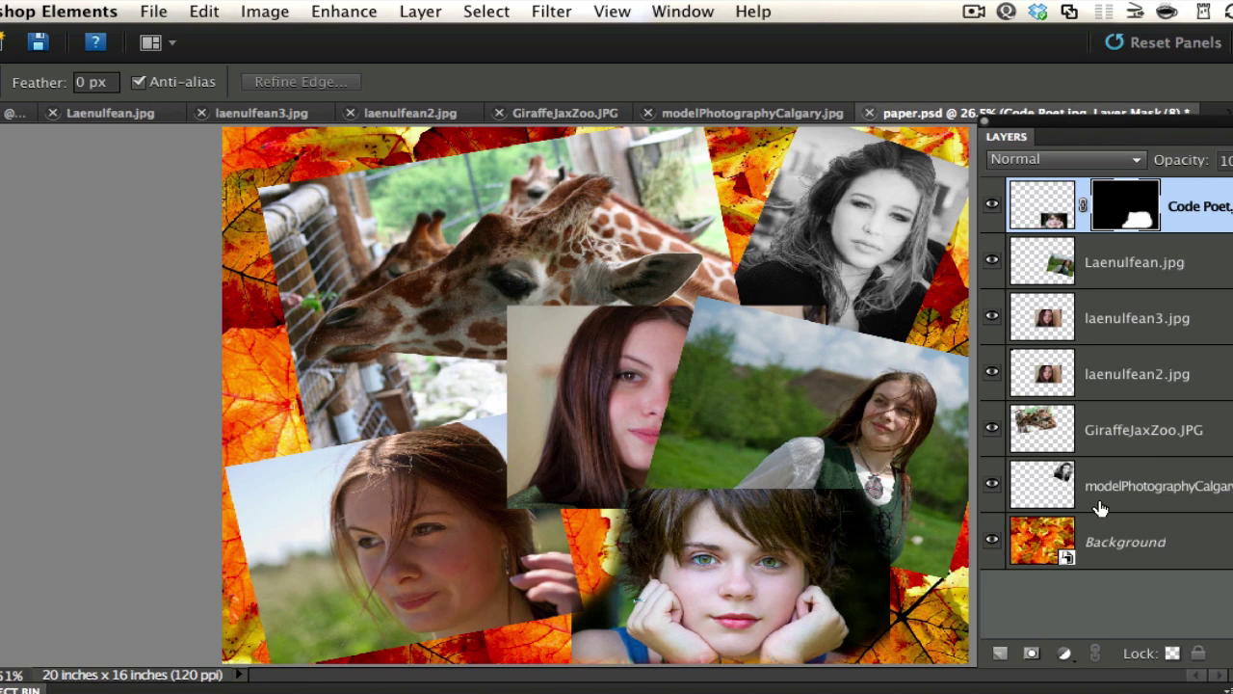
Mask the Laenulfean.jpg layer with a freehand Lasso selection around the woman, feathered by 20 pixels.
left_click(1127, 266)
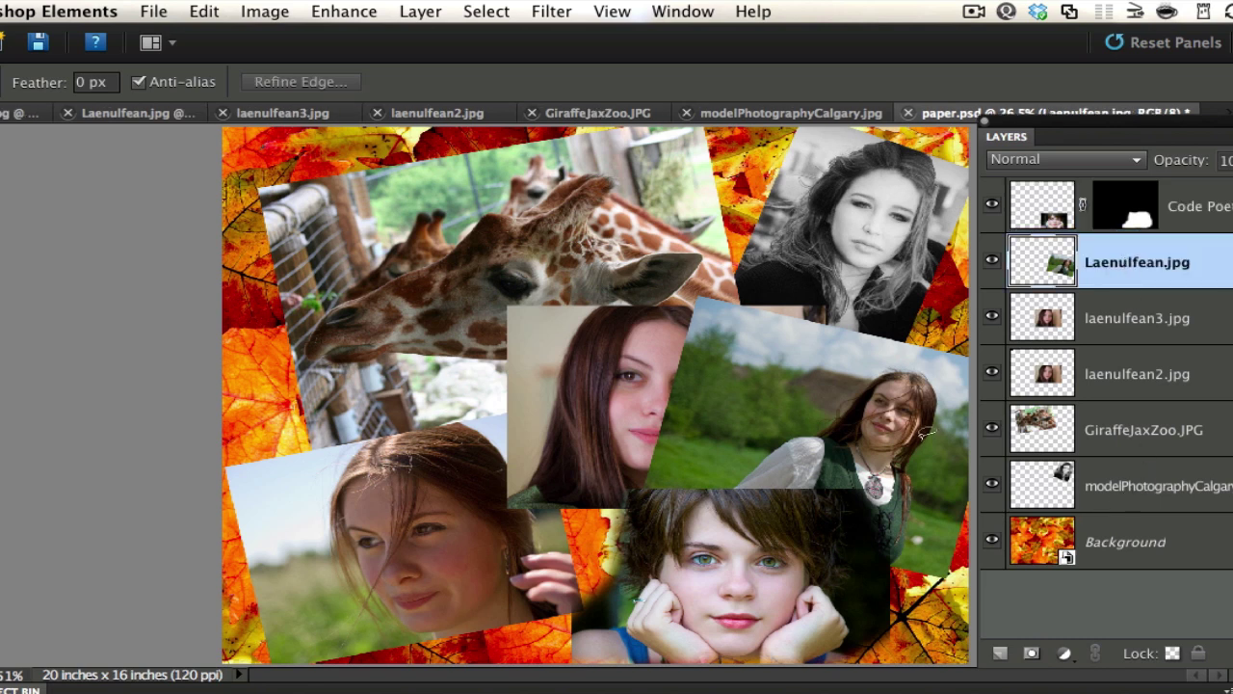
mouse_move(734, 416)
left_mouse_down()
mouse_move(823, 343)
mouse_move(952, 364)
mouse_move(978, 393)
mouse_move(943, 456)
mouse_move(943, 495)
left_mouse_up()
mouse_move(930, 556)
left_mouse_down()
mouse_move(845, 605)
mouse_move(693, 553)
mouse_move(632, 499)
mouse_move(736, 414)
left_mouse_up()
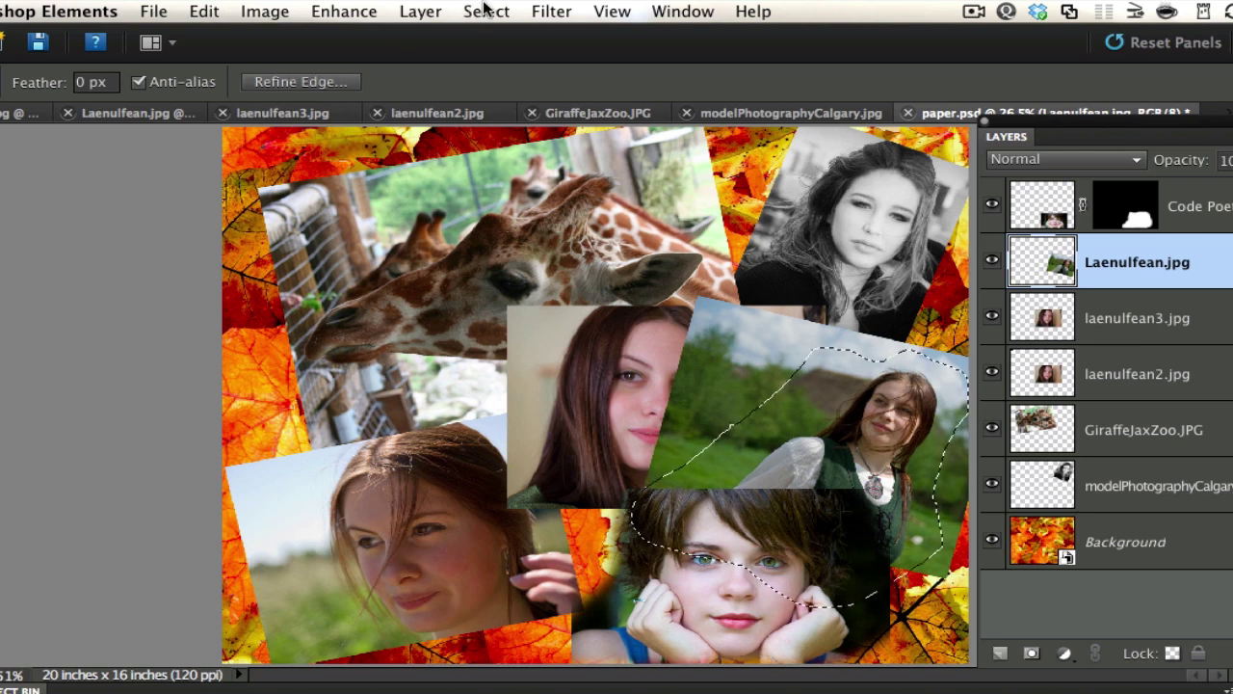
left_click(487, 10)
left_click(519, 201)
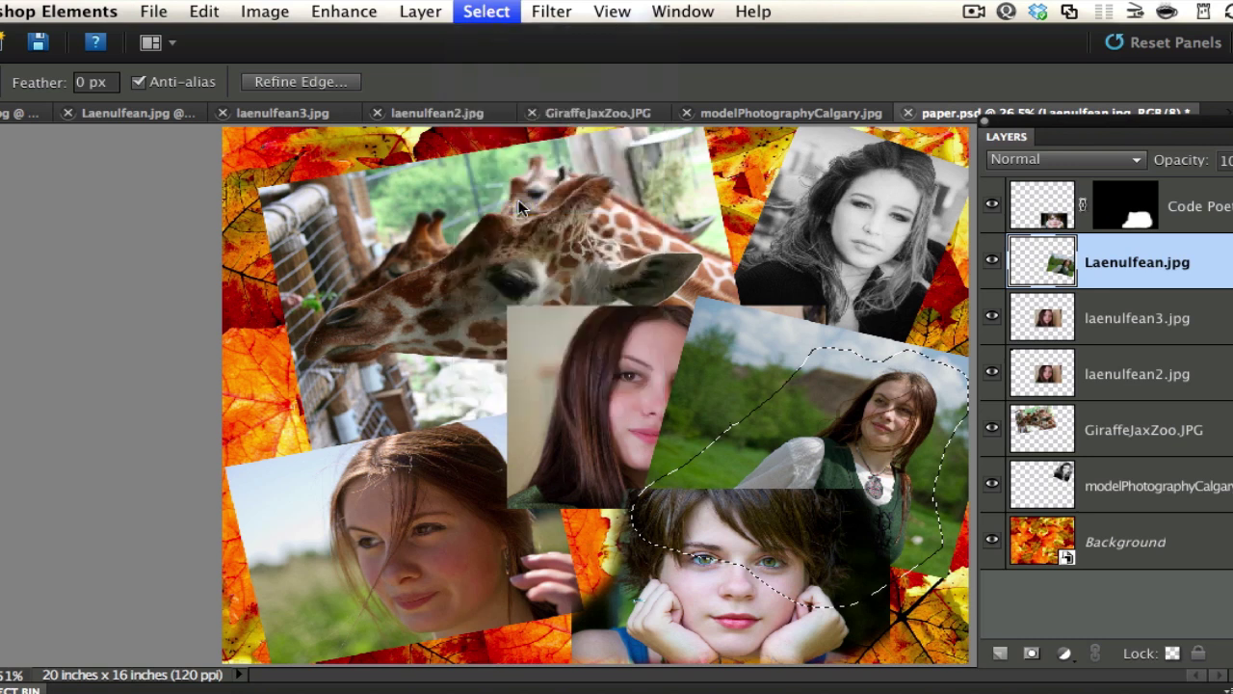
left_click(925, 324)
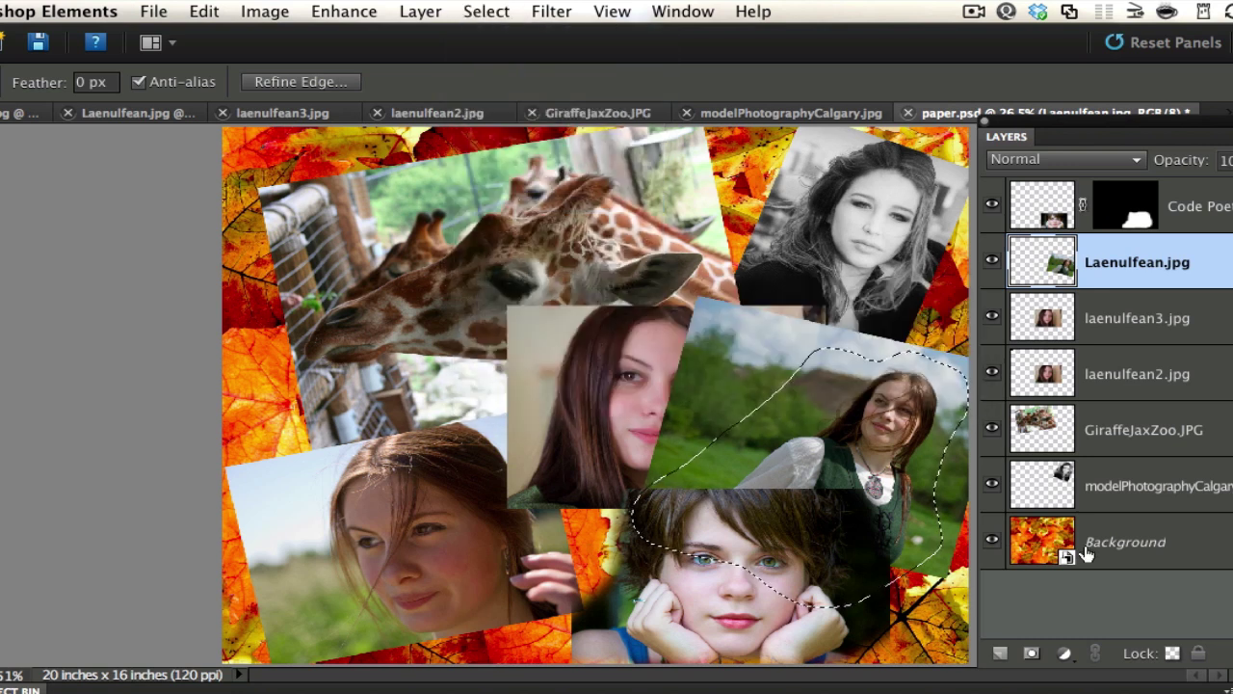
left_click(1032, 653)
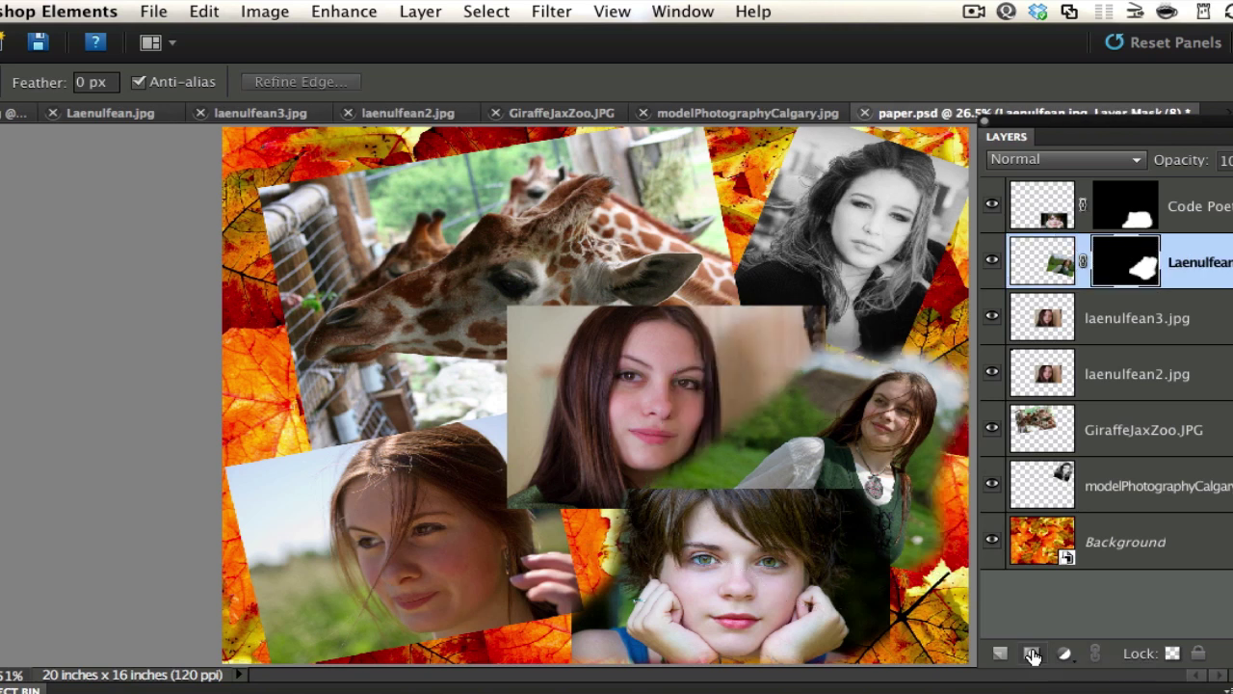
On the laenulfean3.jpg layer, draw a Lasso selection loosely around the woman and feather it by 20 pixels.
left_click(1145, 328)
mouse_move(731, 299)
left_mouse_down()
mouse_move(769, 358)
mouse_move(777, 459)
mouse_move(715, 533)
mouse_move(610, 553)
mouse_move(504, 534)
mouse_move(547, 305)
mouse_move(611, 265)
mouse_move(679, 272)
mouse_move(751, 324)
left_mouse_up()
left_click(487, 11)
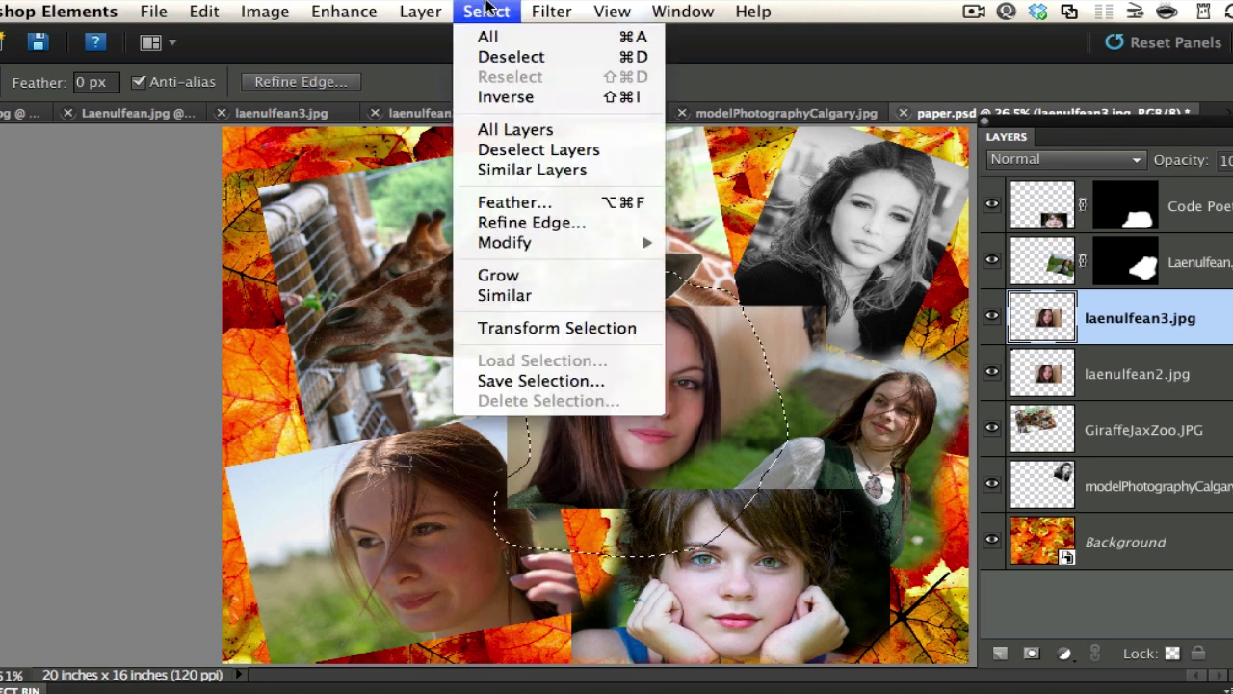
left_click(532, 201)
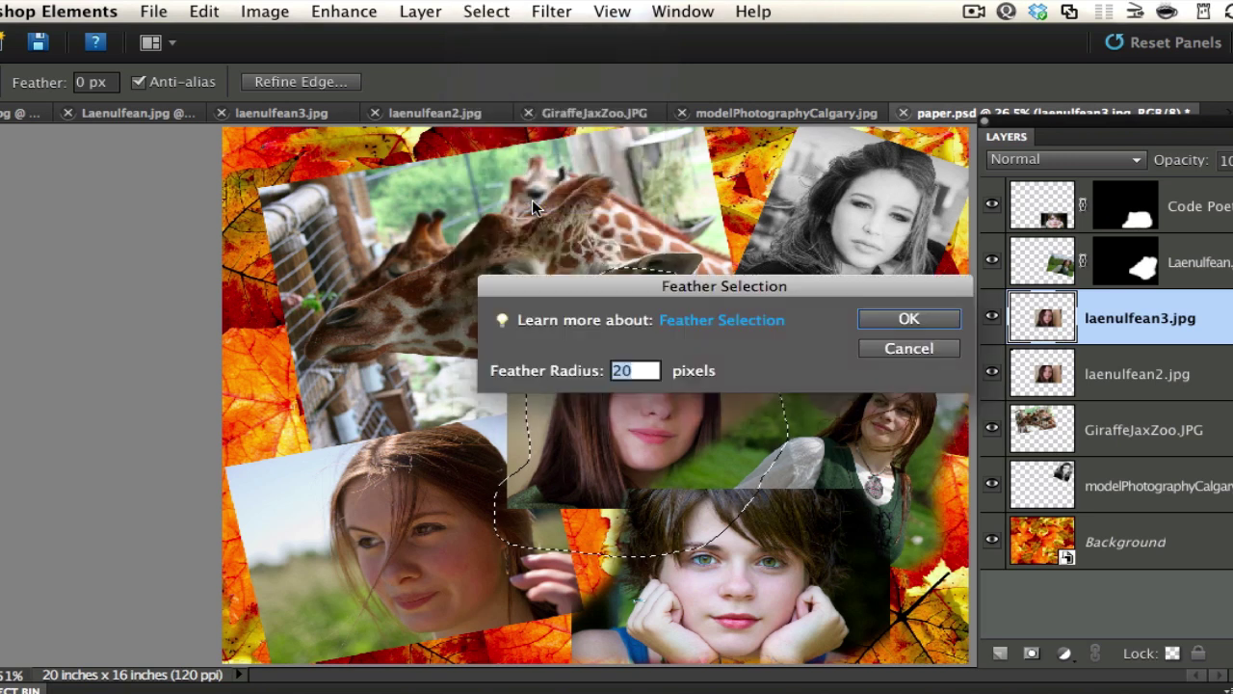
left_click(921, 322)
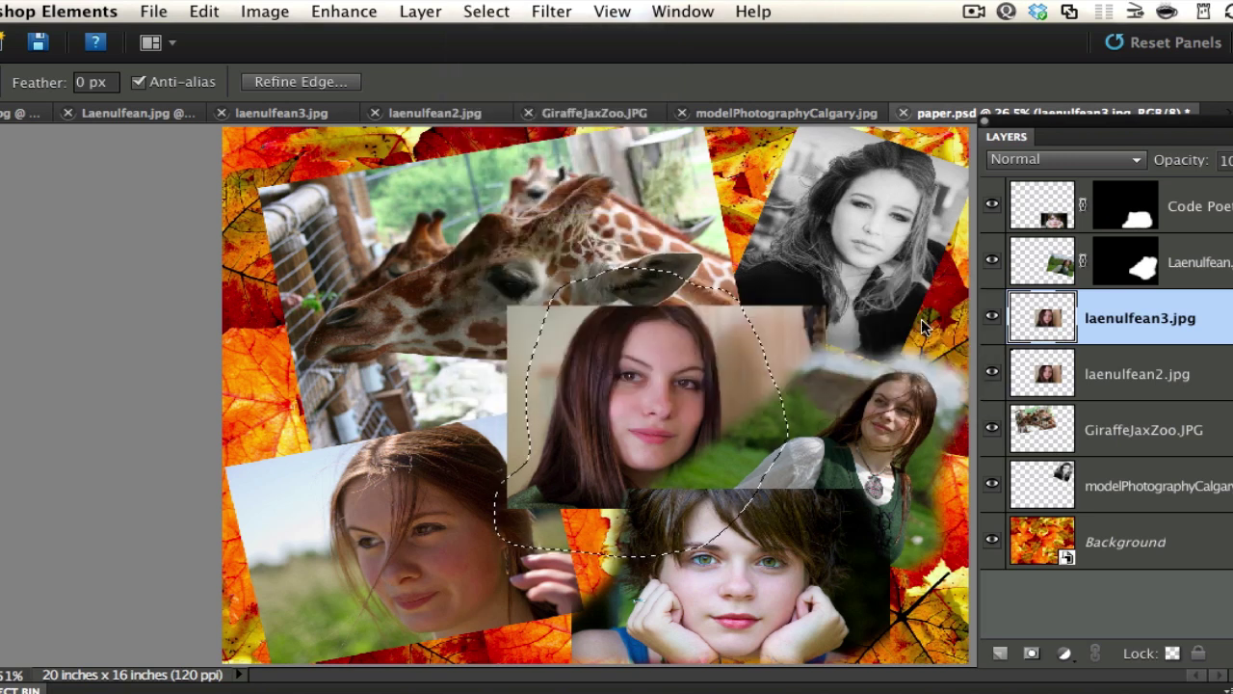
Convert the feathered selection to a layer mask on the laenulfean3.jpg layer.
left_click(1031, 653)
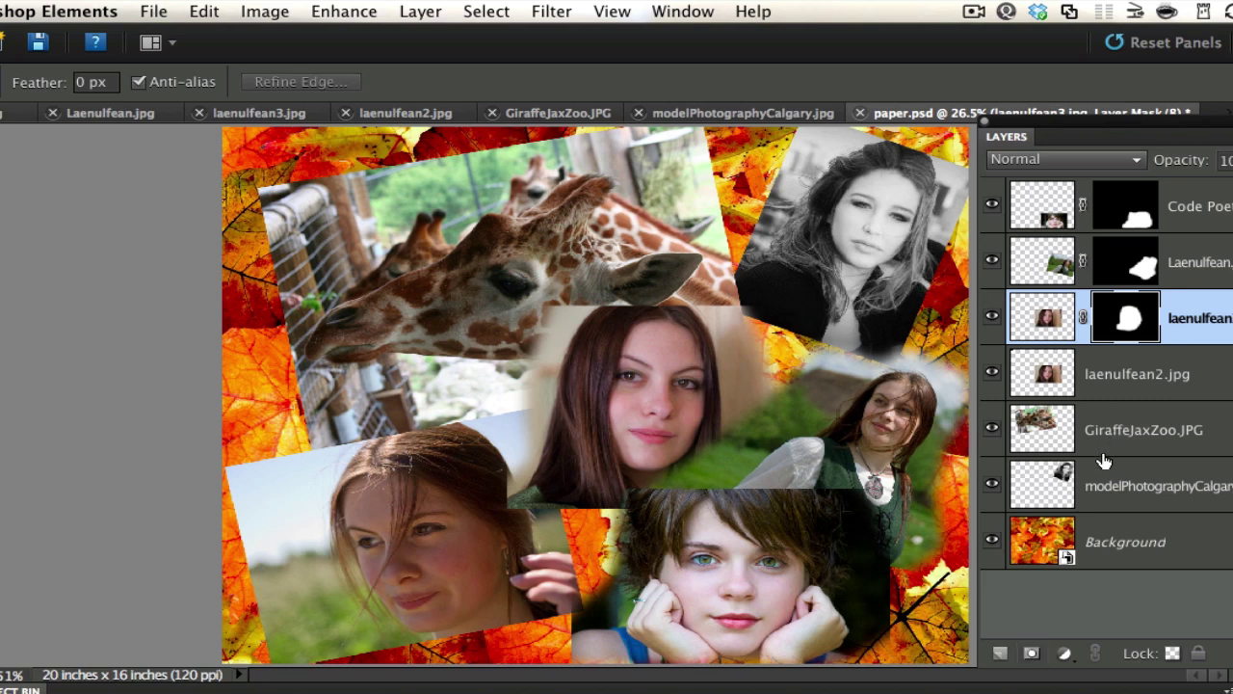
Mask the laenulfean2.jpg layer with a loose freehand Lasso selection around the woman, feathered by 20 pixels.
left_click(1089, 389)
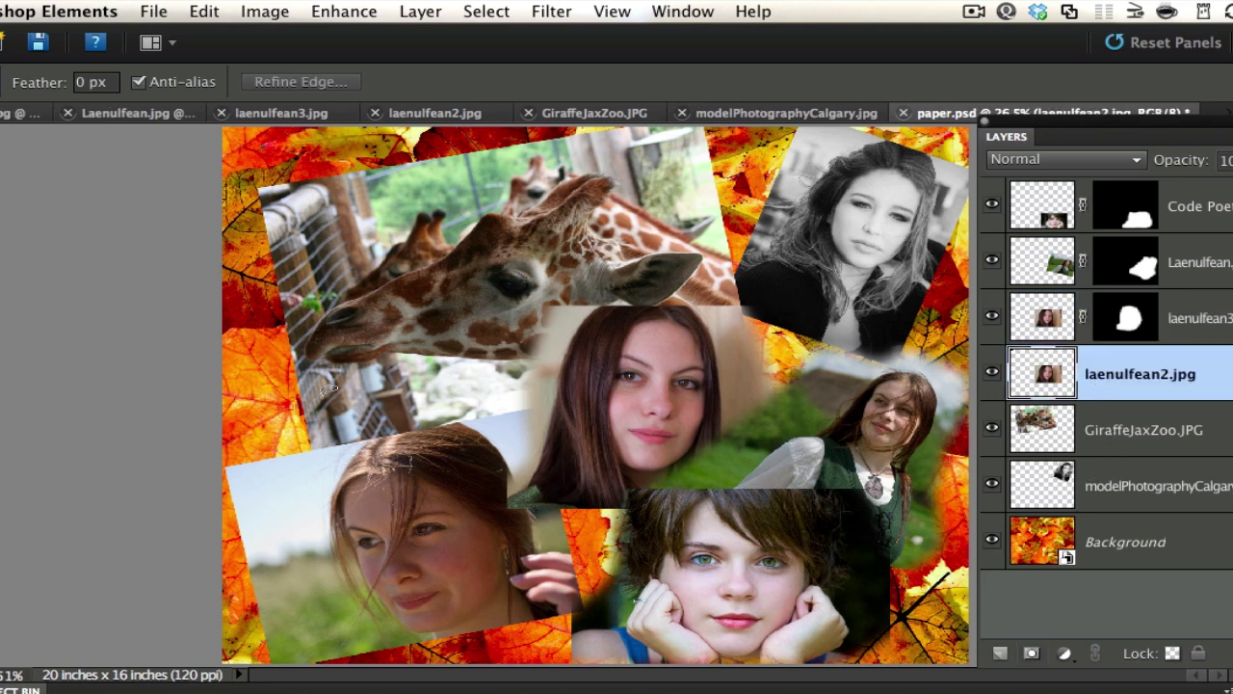
left_click(1106, 447)
left_click(1146, 372)
left_click(994, 375)
left_click(993, 376)
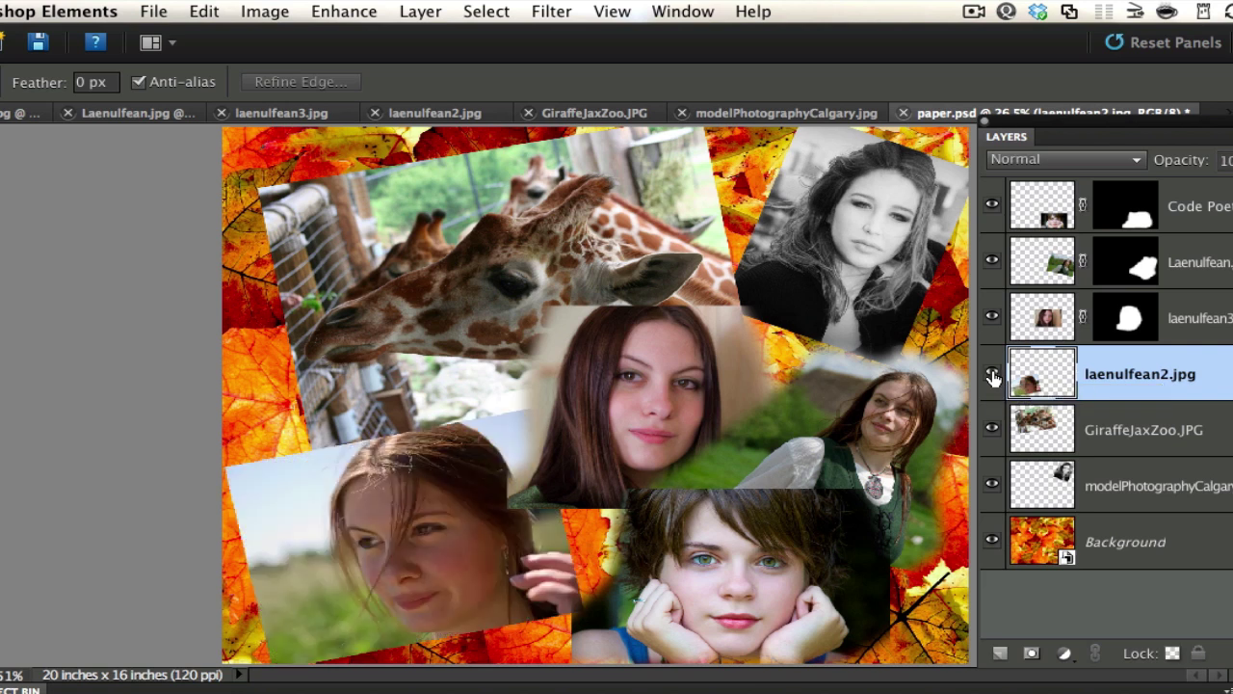
mouse_move(344, 405)
left_mouse_down()
mouse_move(277, 565)
mouse_move(330, 615)
mouse_move(405, 659)
mouse_move(455, 659)
mouse_move(604, 591)
mouse_move(578, 505)
mouse_move(505, 423)
mouse_move(418, 399)
mouse_move(339, 408)
left_mouse_up()
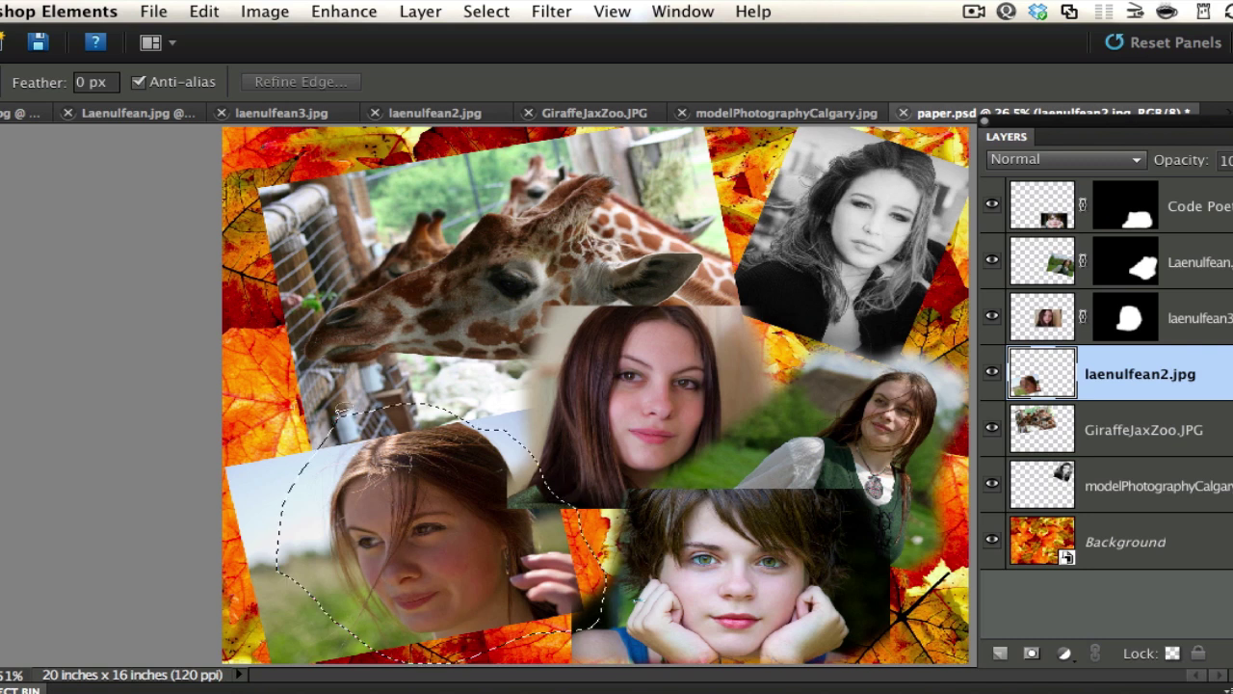
left_click(485, 12)
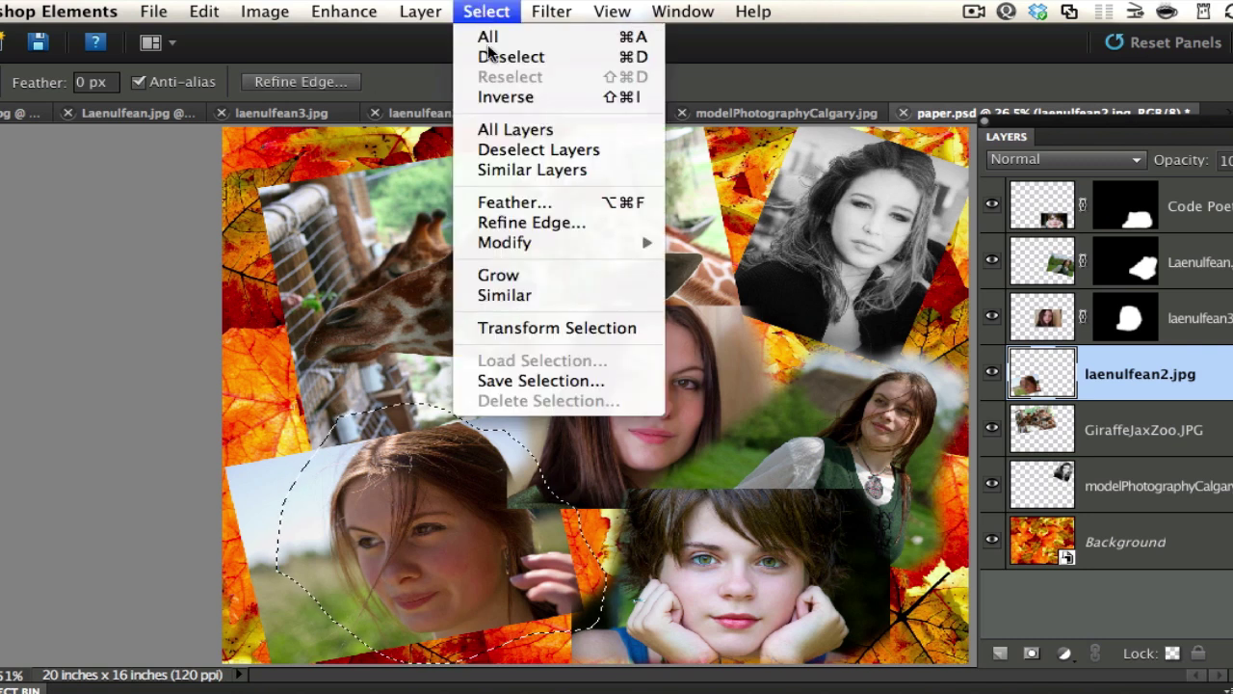
left_click(526, 202)
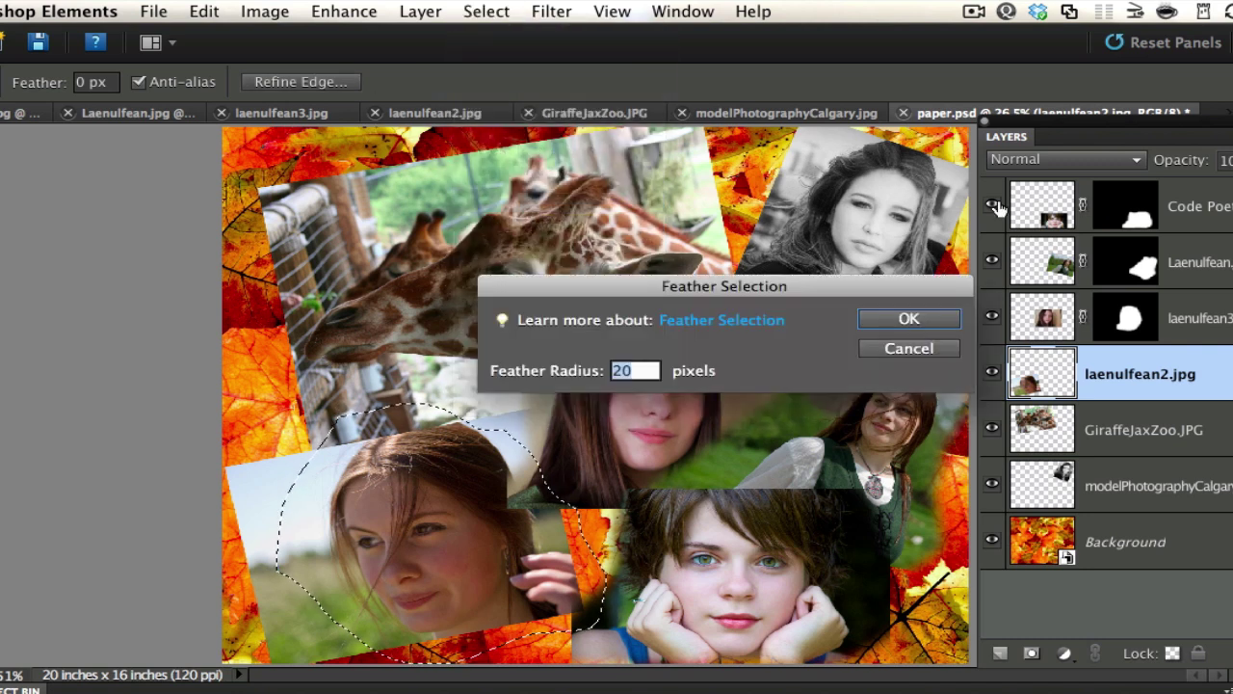
left_click(904, 319)
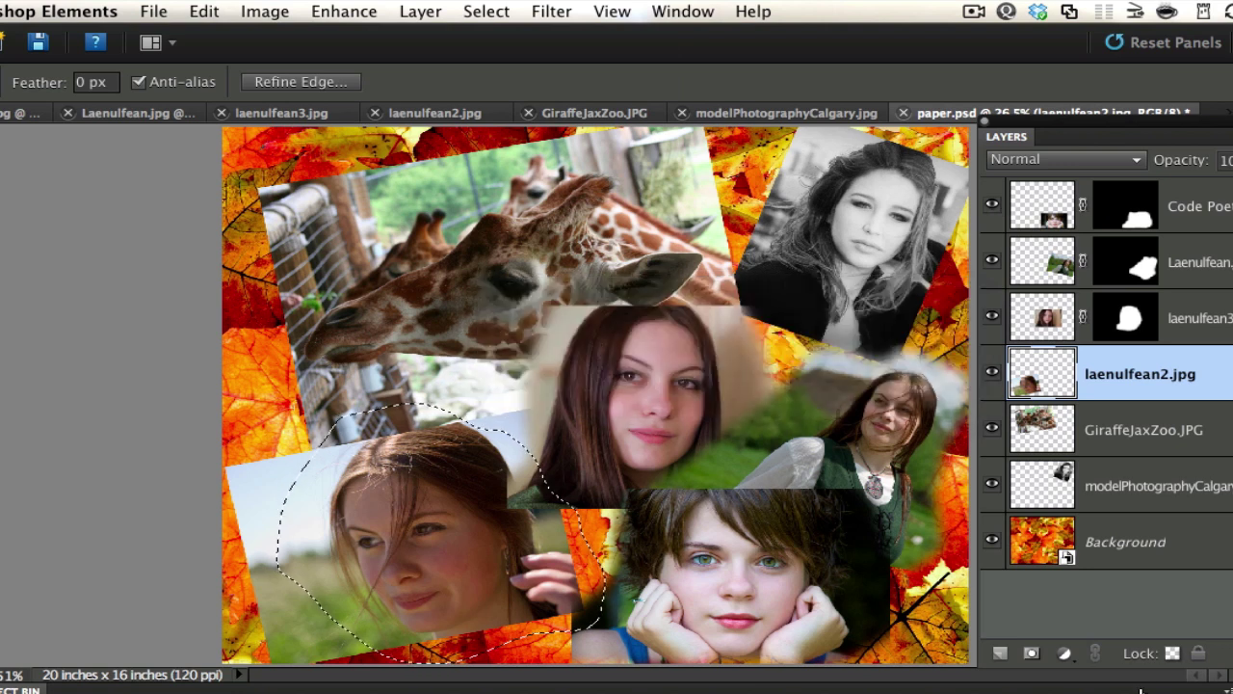
left_click(1031, 654)
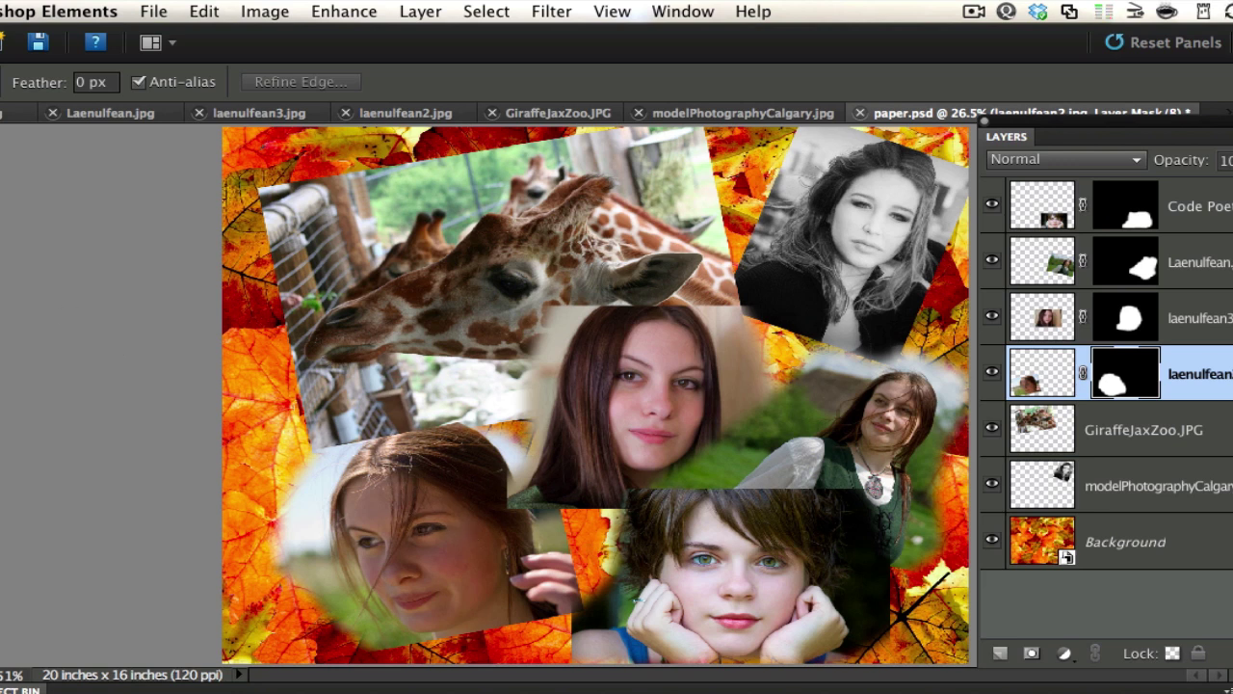
Lasso around the giraffes on the GiraffeJaxZoo.JPG layer, feather the selection by 20 pixels and convert it to a layer mask.
left_click(1096, 431)
mouse_move(347, 249)
left_mouse_down()
mouse_move(477, 181)
mouse_move(567, 152)
mouse_move(673, 179)
mouse_move(775, 288)
mouse_move(700, 351)
mouse_move(585, 399)
mouse_move(451, 408)
mouse_move(300, 389)
mouse_move(233, 320)
mouse_move(315, 228)
mouse_move(368, 256)
left_mouse_up()
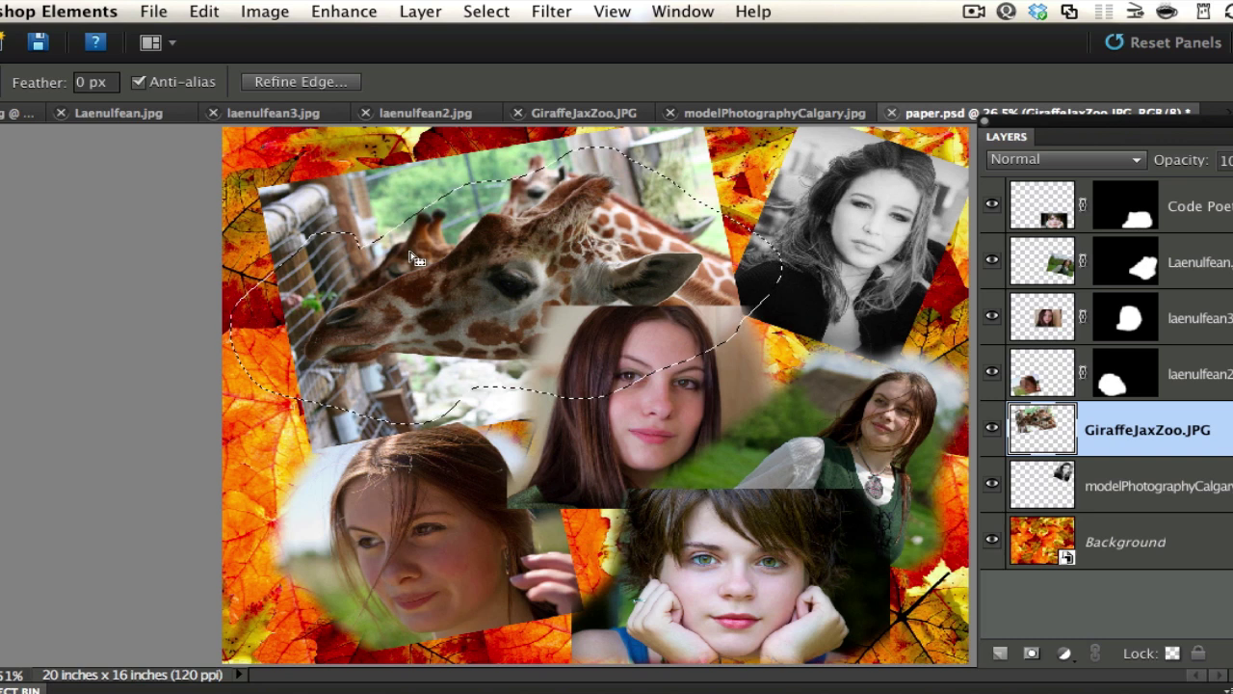
left_click(1029, 655)
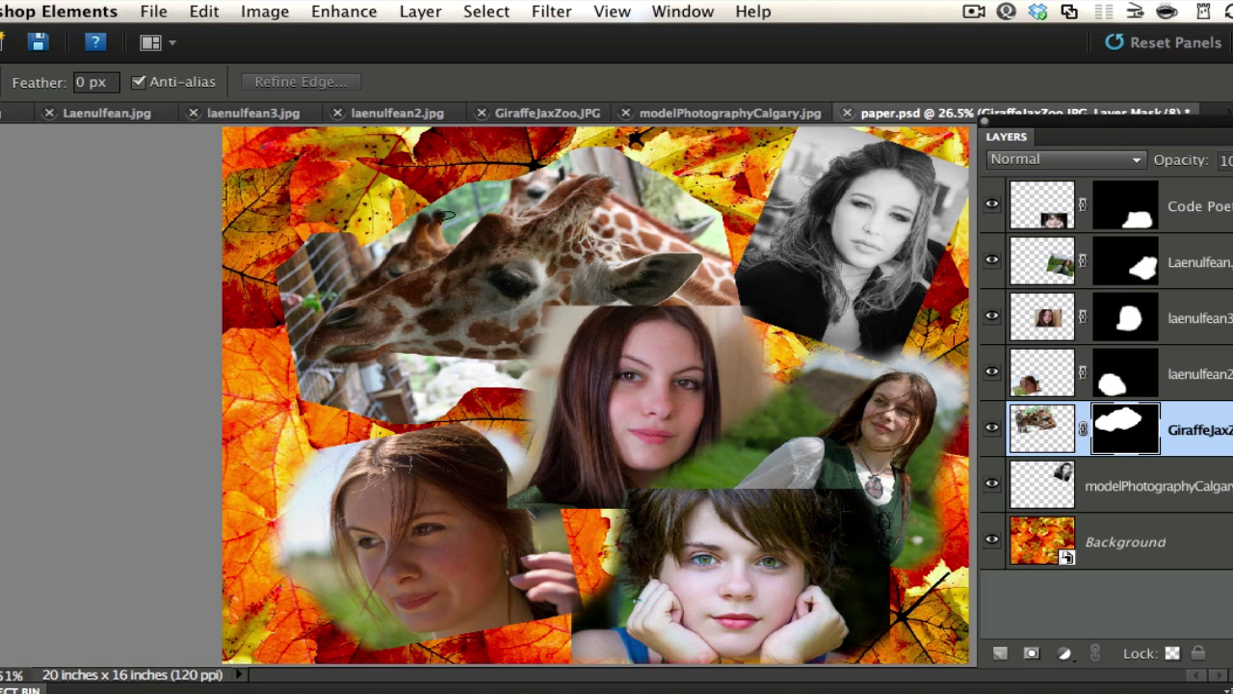
key("super+z")
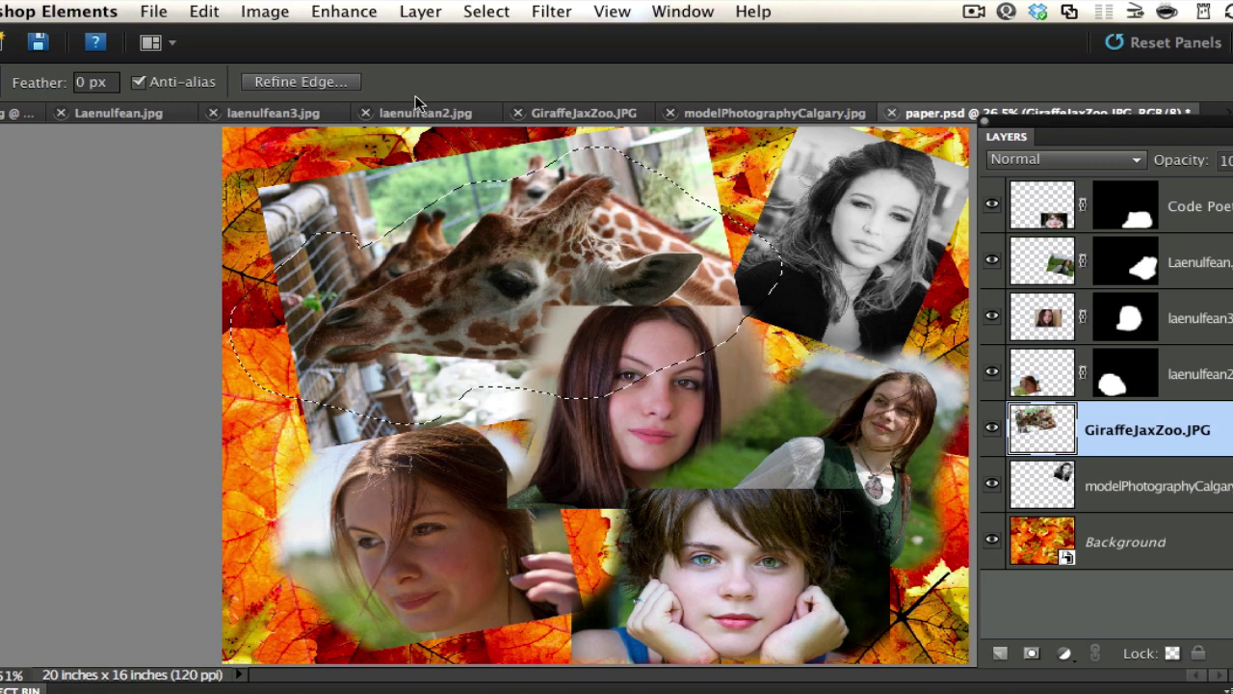
left_click(479, 10)
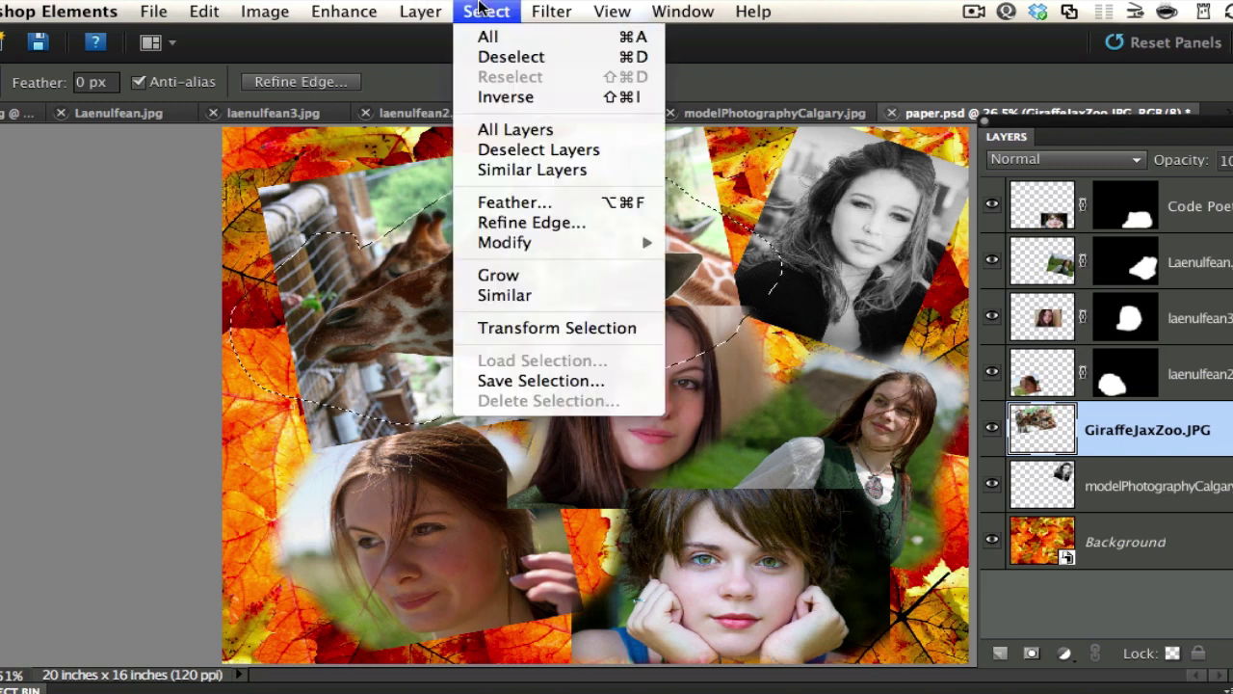
left_click(529, 203)
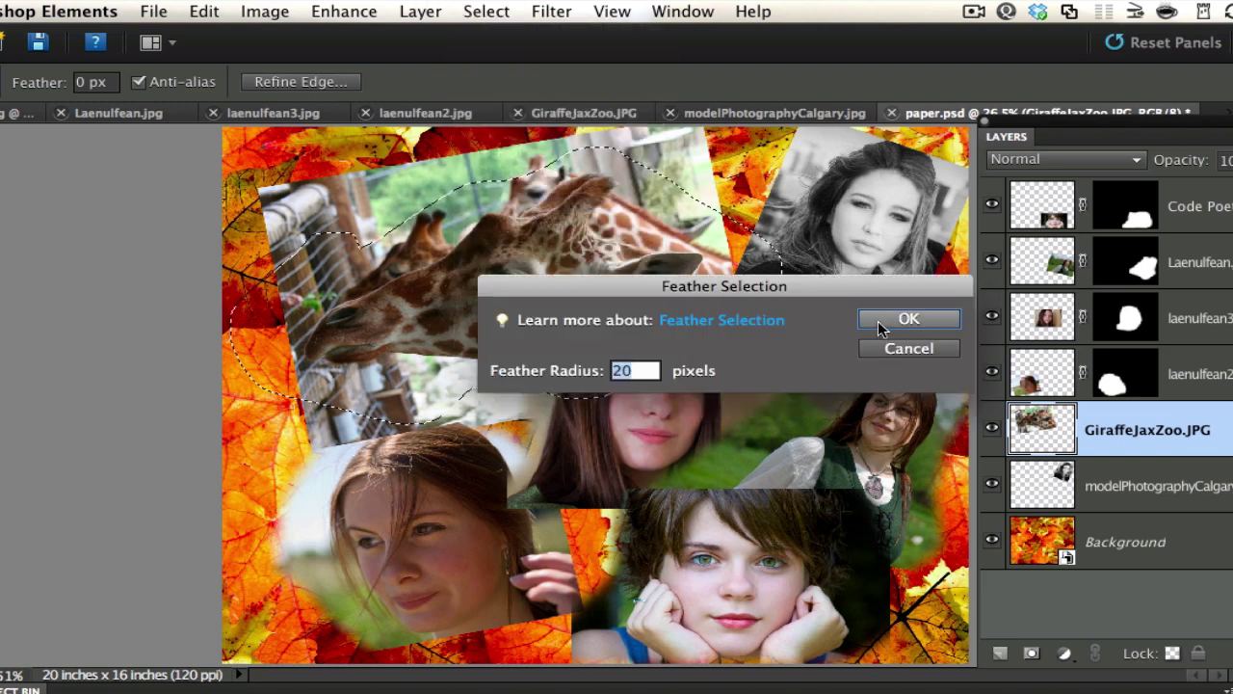
left_click(879, 321)
left_click(1031, 653)
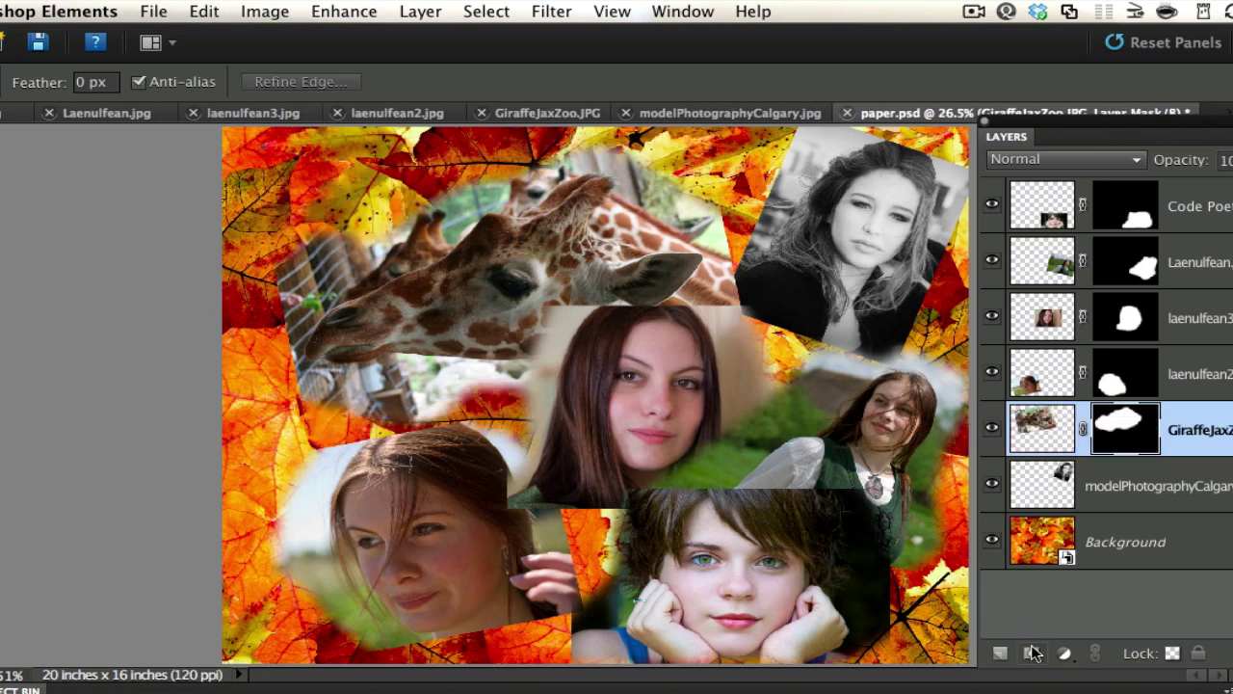
Mask the modelPhotographyCalgary.jpg layer with a Lasso selection around the woman, feathered by 20 pixels.
left_click(1092, 487)
mouse_move(867, 125)
left_mouse_down()
mouse_move(770, 187)
mouse_move(741, 237)
mouse_move(764, 296)
mouse_move(789, 315)
mouse_move(893, 313)
mouse_move(964, 263)
mouse_move(967, 200)
mouse_move(946, 140)
mouse_move(866, 128)
left_mouse_up()
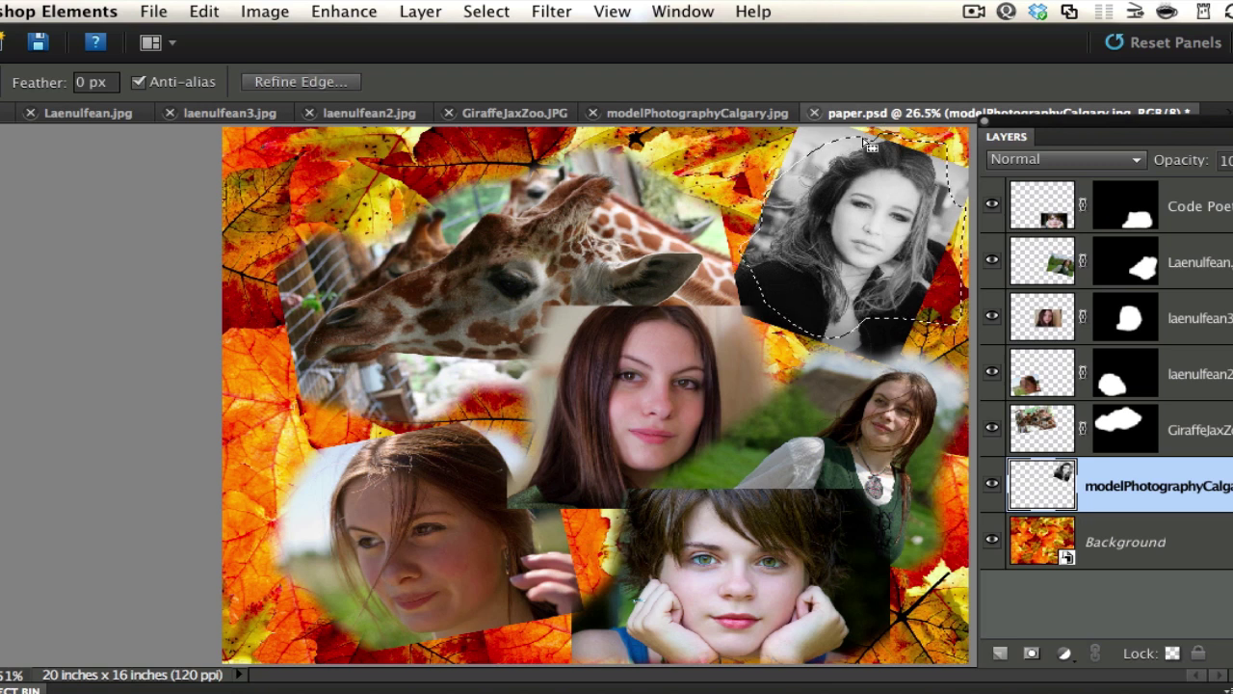
left_click(485, 10)
left_click(510, 202)
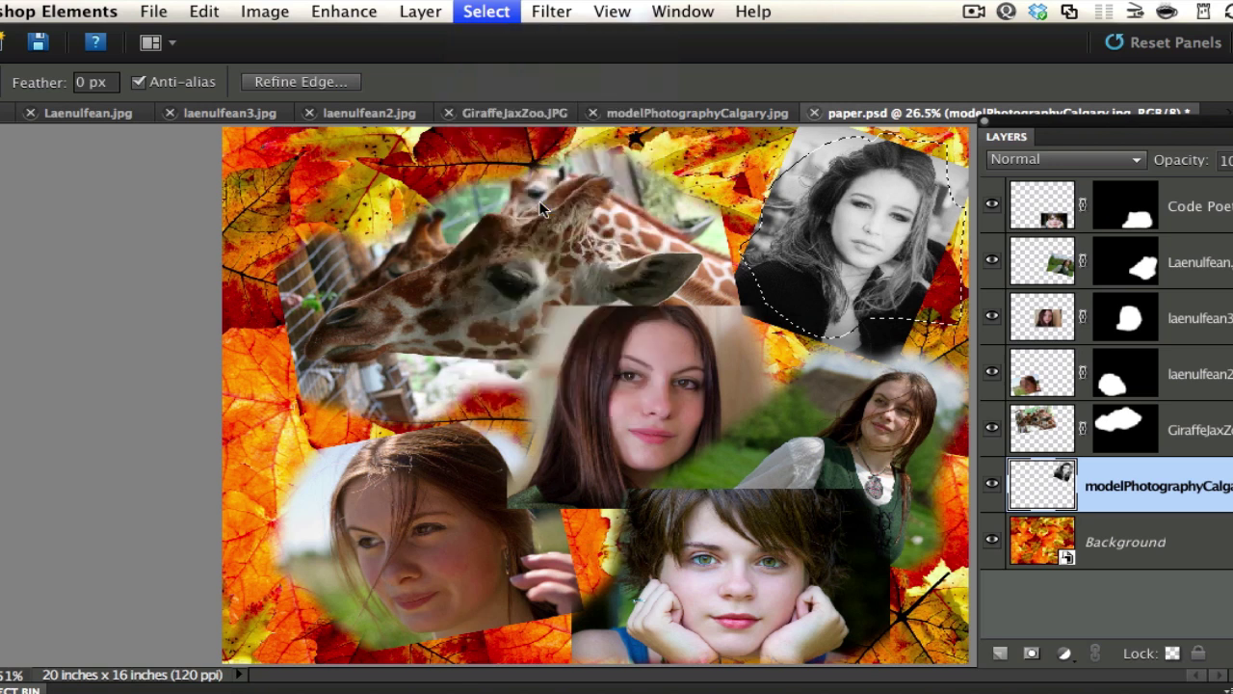
left_click(925, 324)
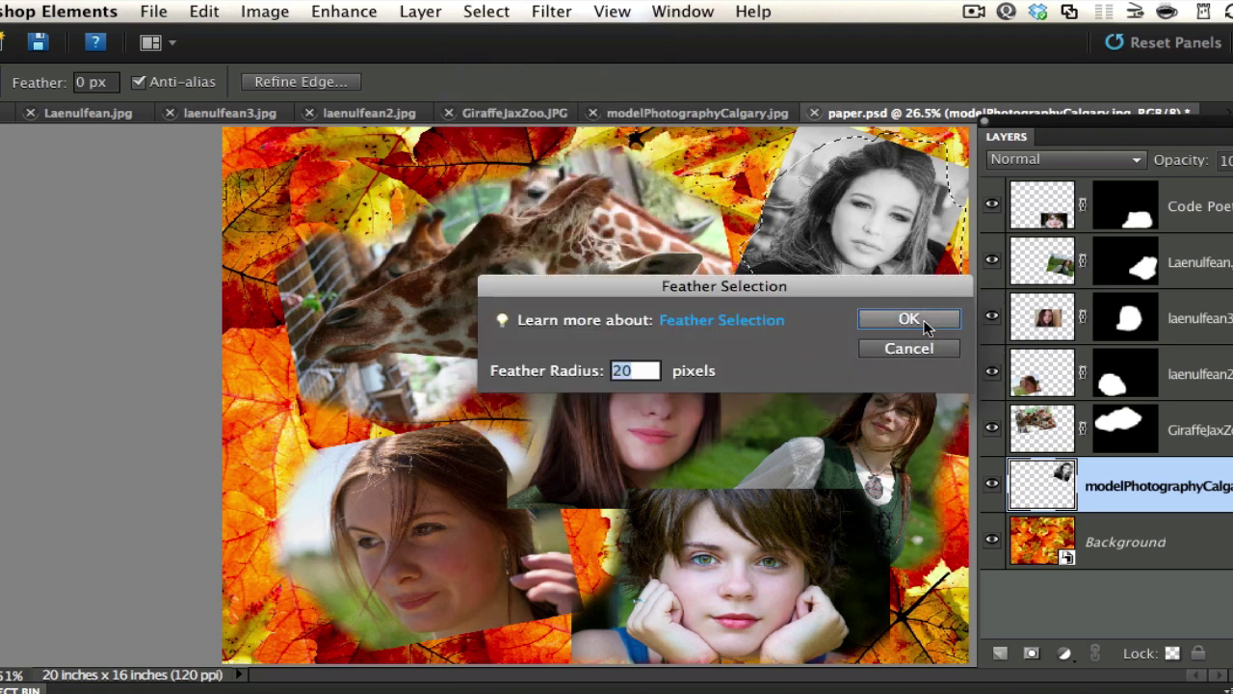
left_click(1031, 654)
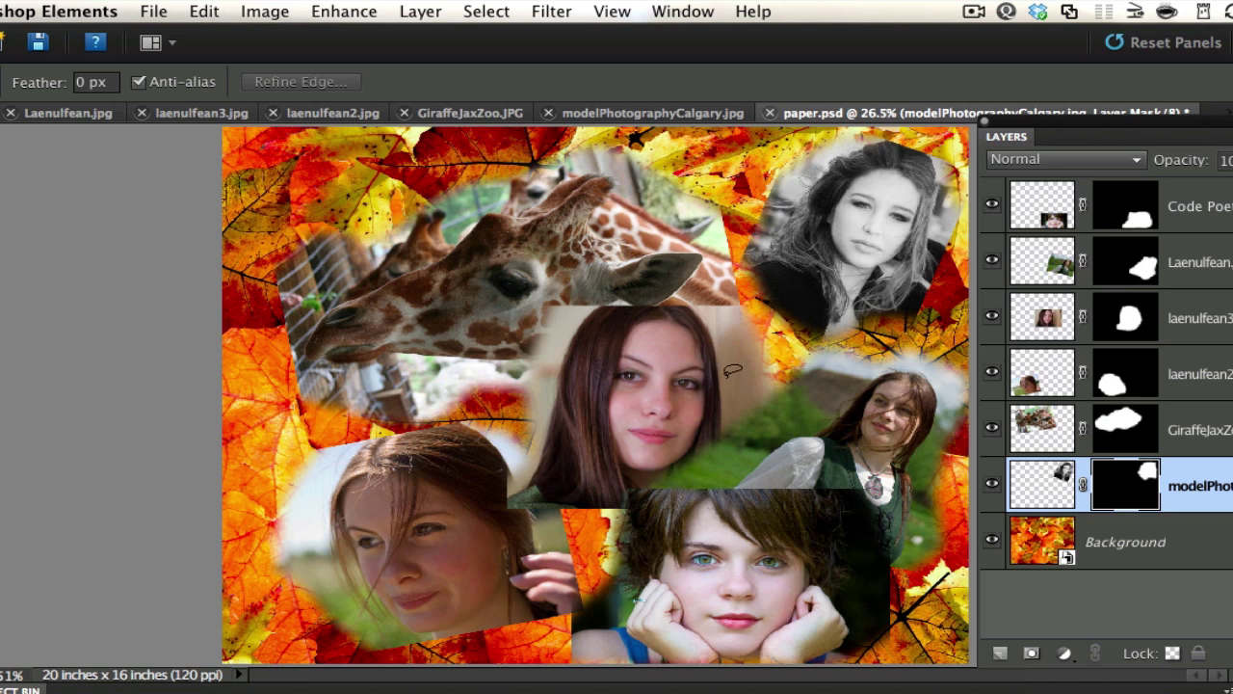
Replace the collage's autumn-leaves background with the beige world-map artwork from the background library.
key("v")
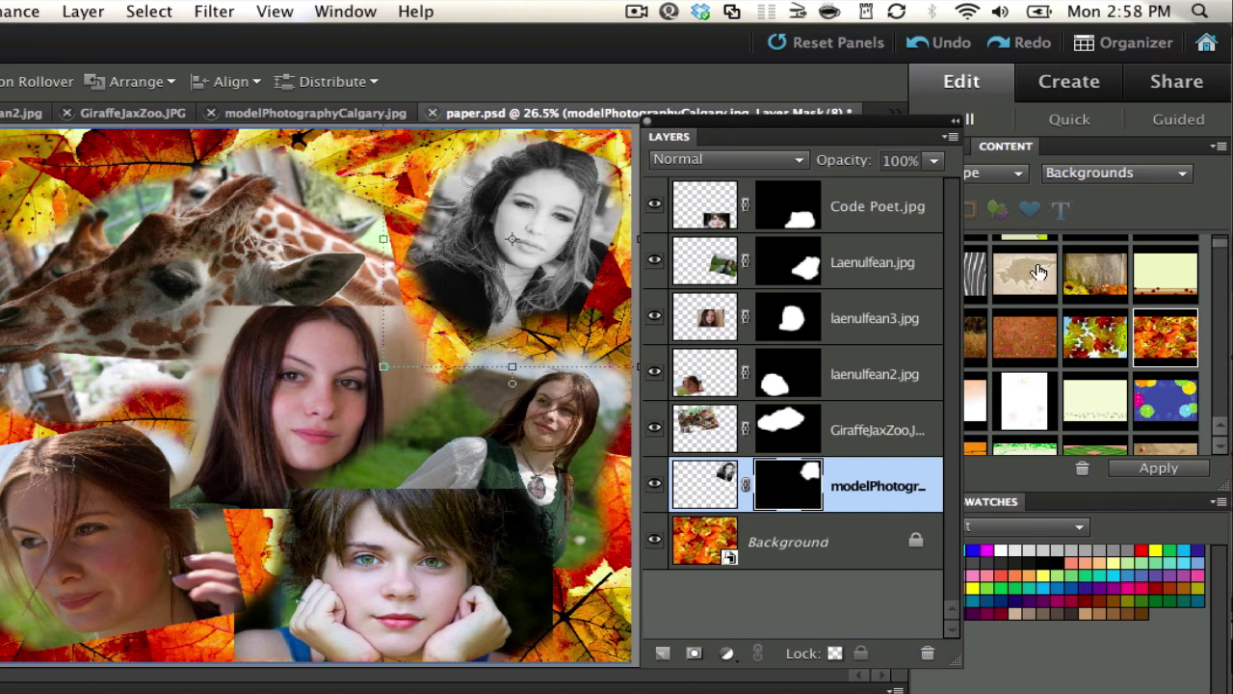
left_click_drag(1031, 272, 246, 234)
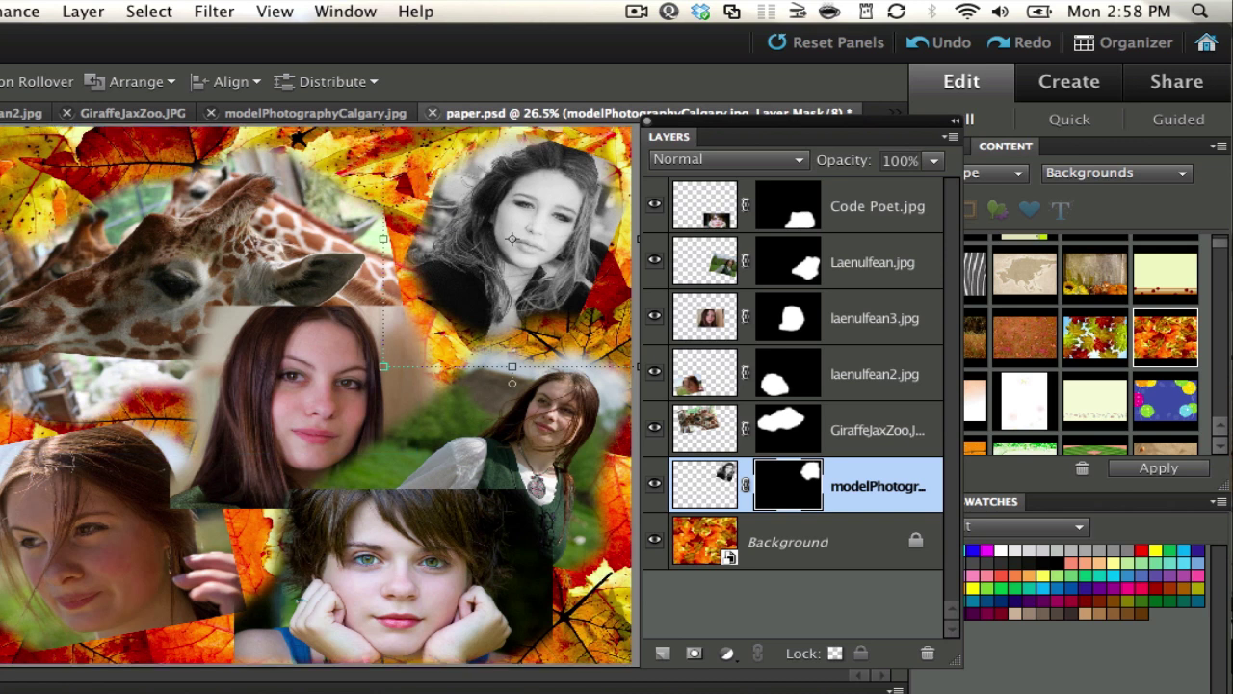